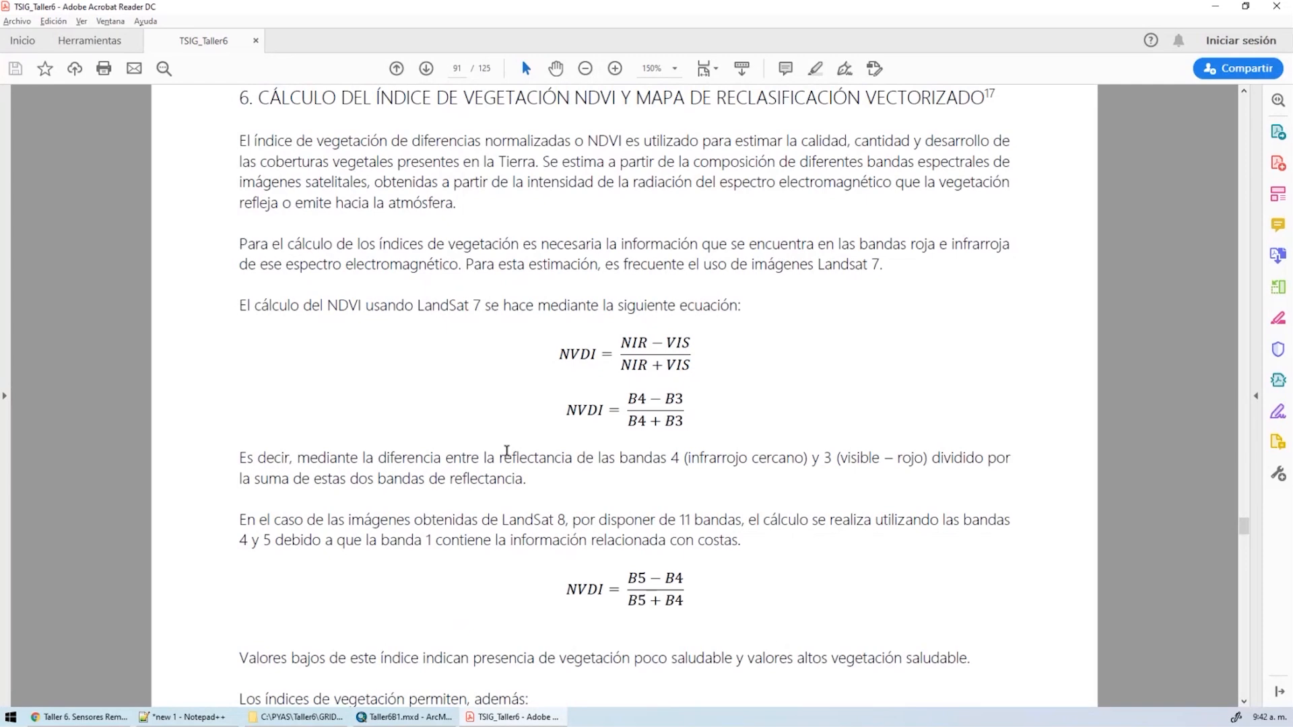
Switch to ArcMap and examine the classified areas of the 0053_B4B5B3S3.tif raster over the valley at several scales.
left_click(407, 719)
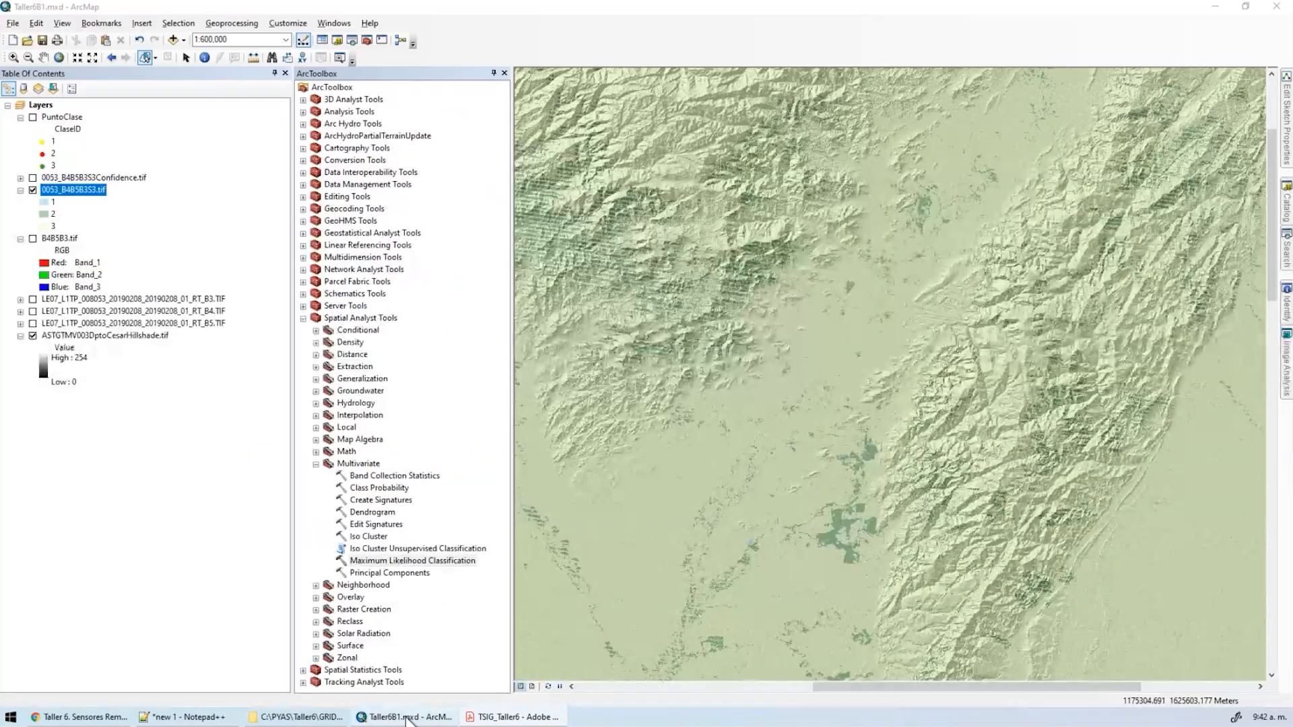
scroll(879, 301, "up", 2)
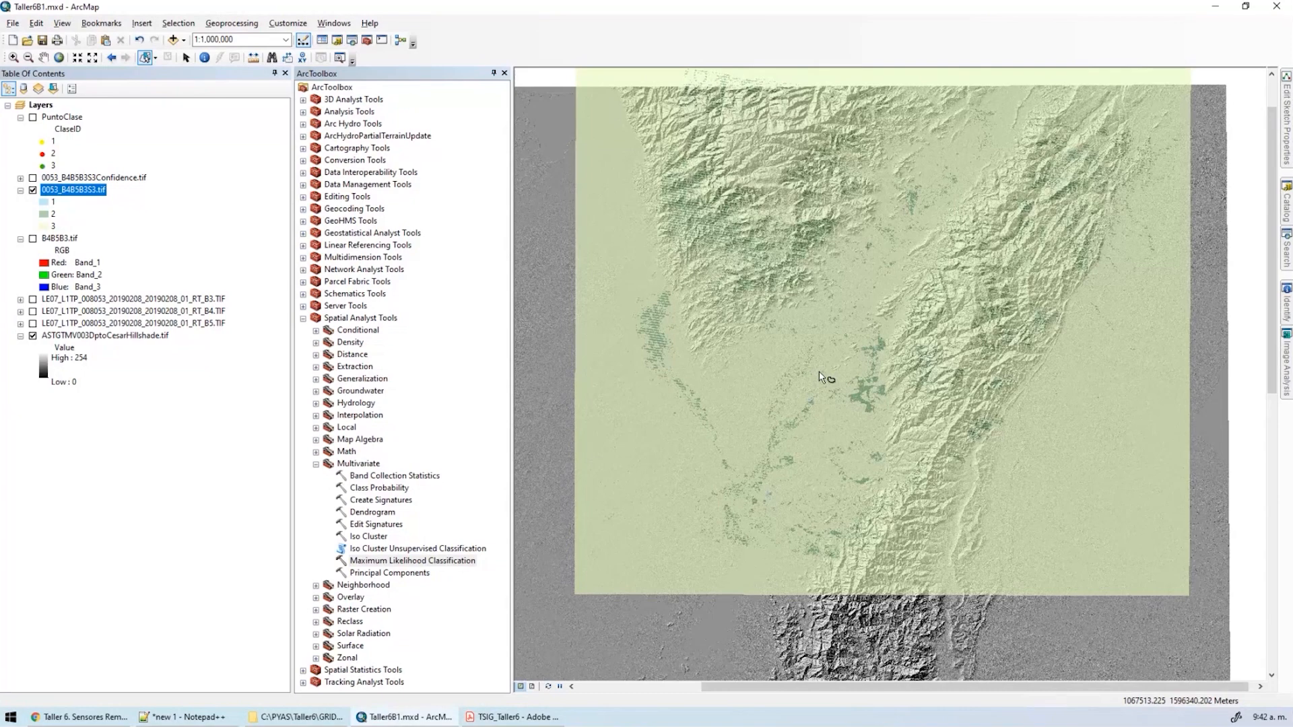
scroll(819, 379, "down", 4)
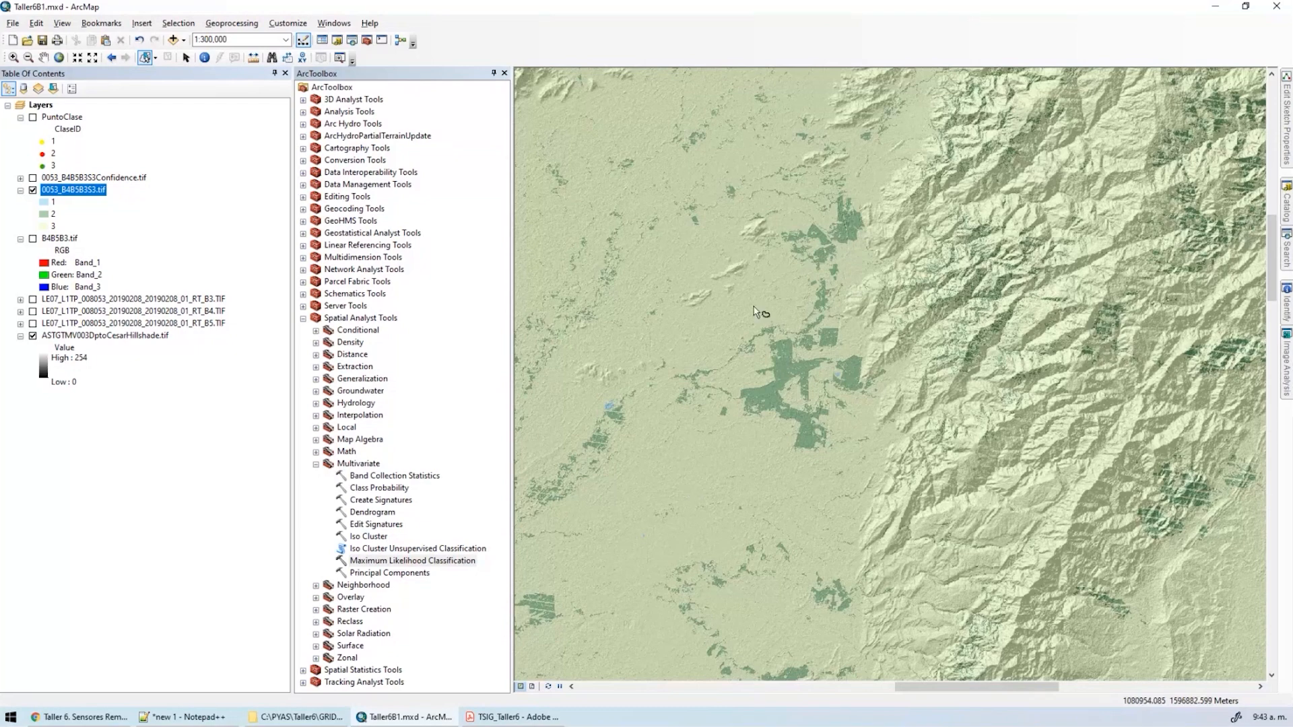
left_click_drag(755, 308, 955, 480)
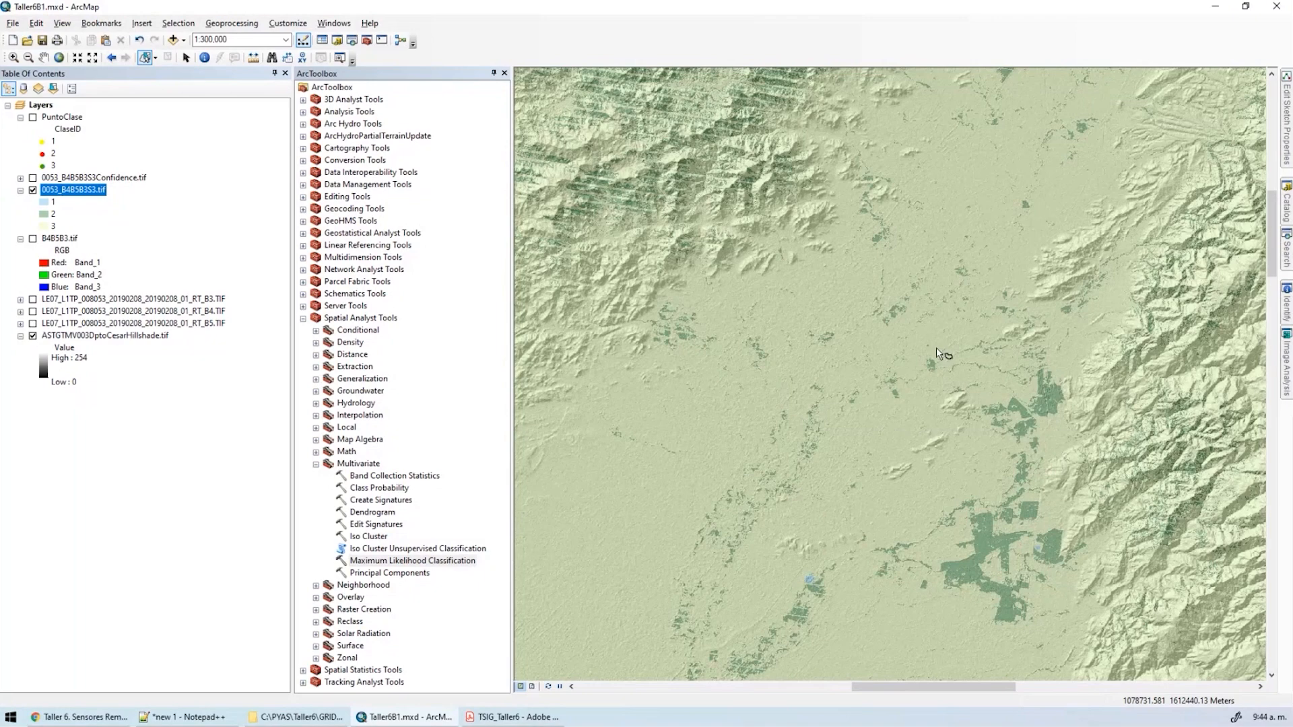
left_click_drag(951, 396, 887, 261)
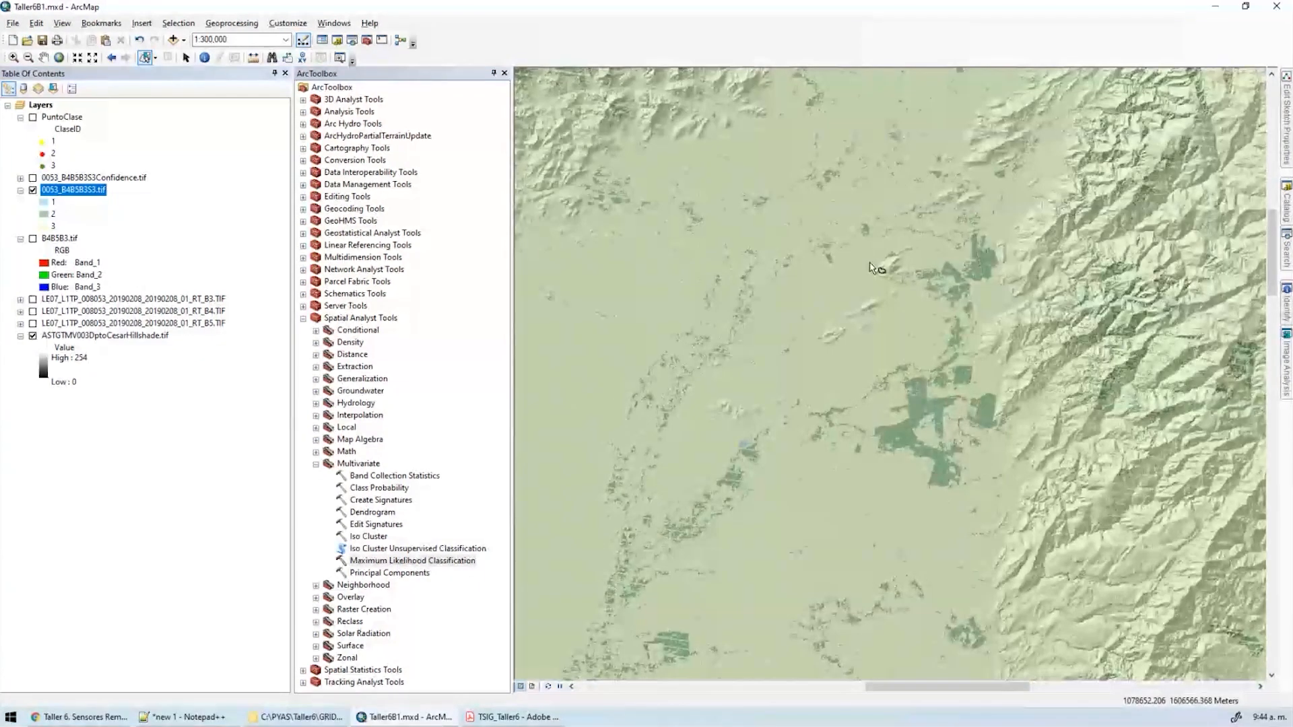
scroll(913, 381, "down", 3)
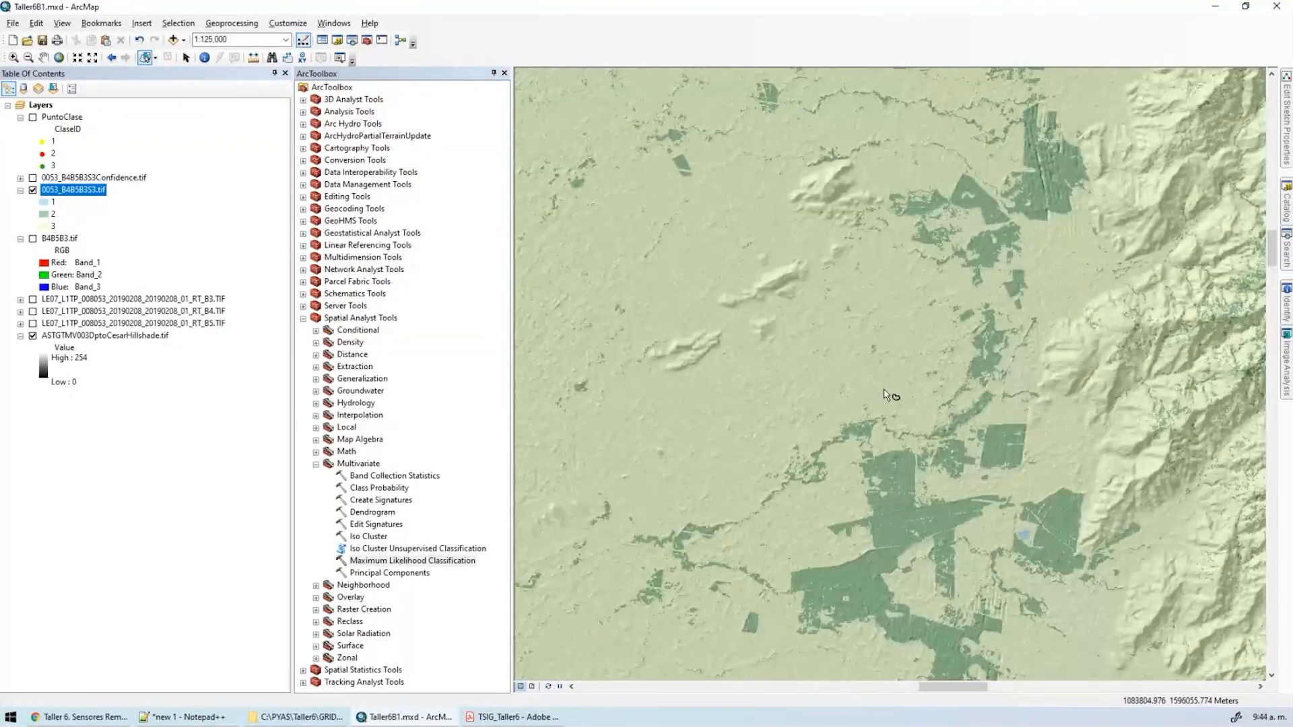
left_click_drag(884, 394, 842, 334)
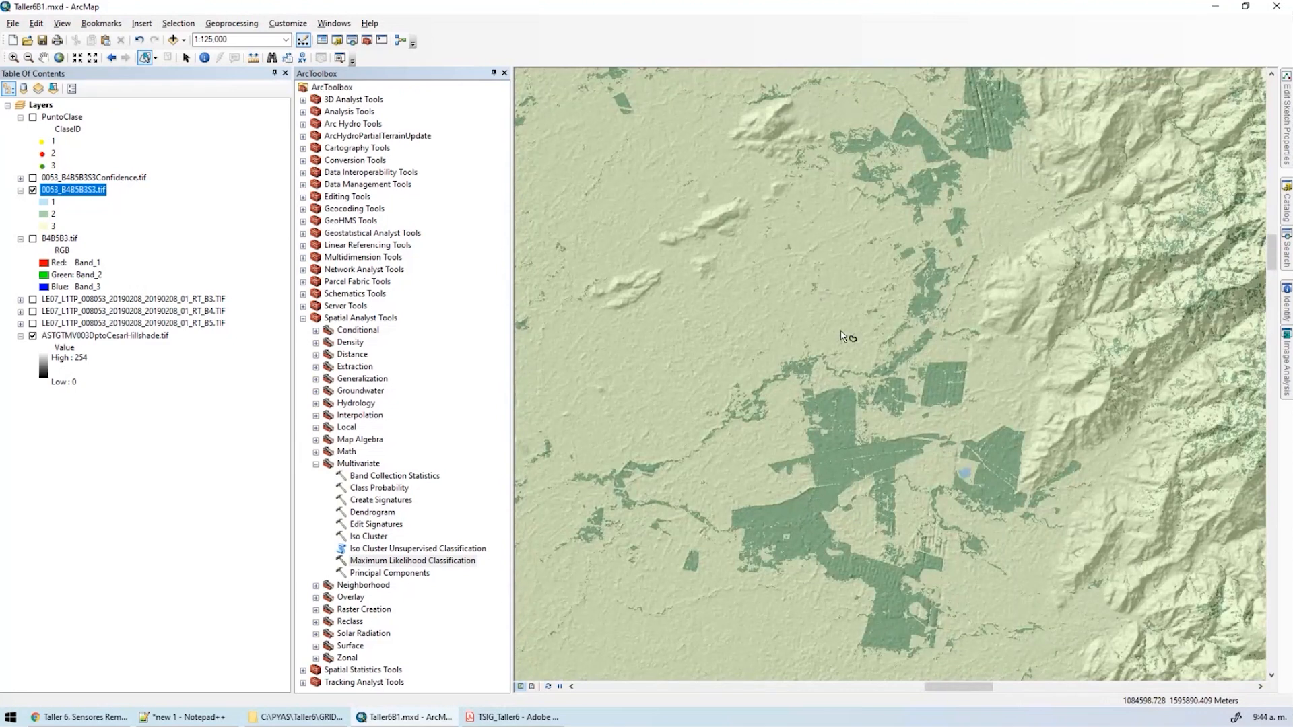
Switch to the TSIG_Taller6 PDF and read the NDVI section's formulas, applications and instruction on which Landsat bands to add.
left_click(542, 719)
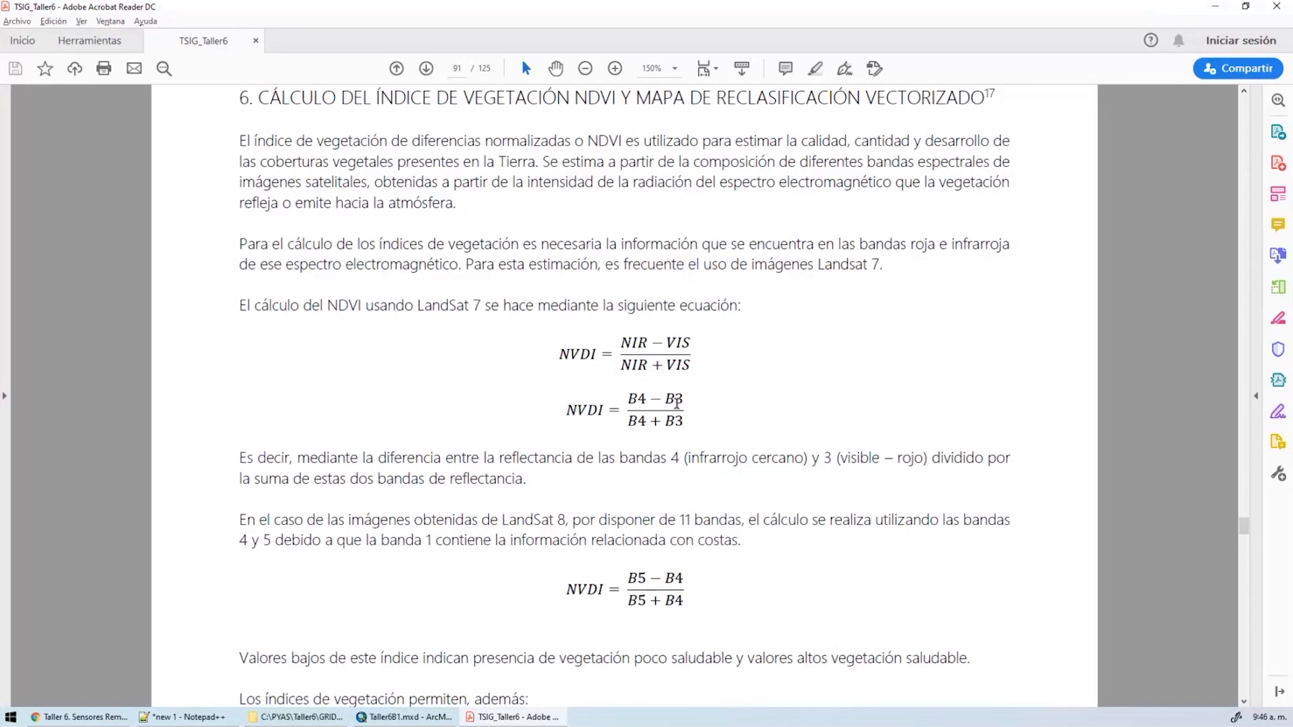
scroll(688, 532, "down", 3)
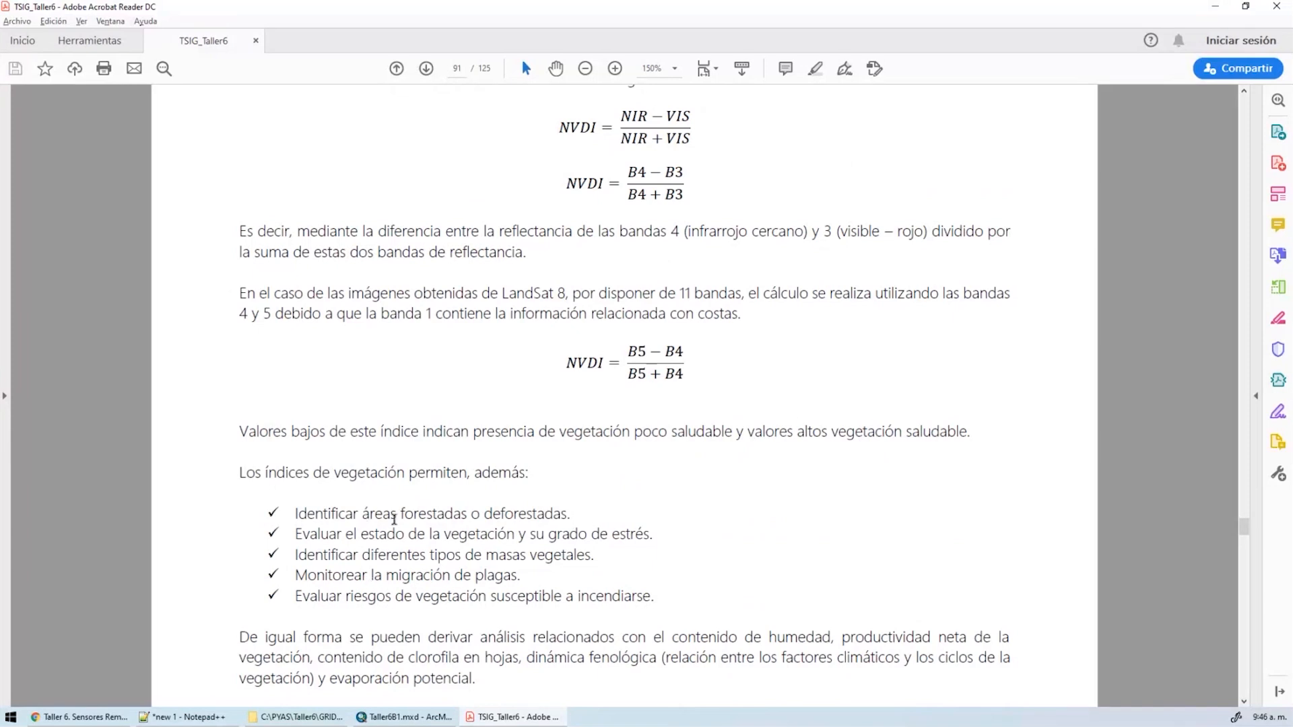
scroll(384, 560, "down", 4)
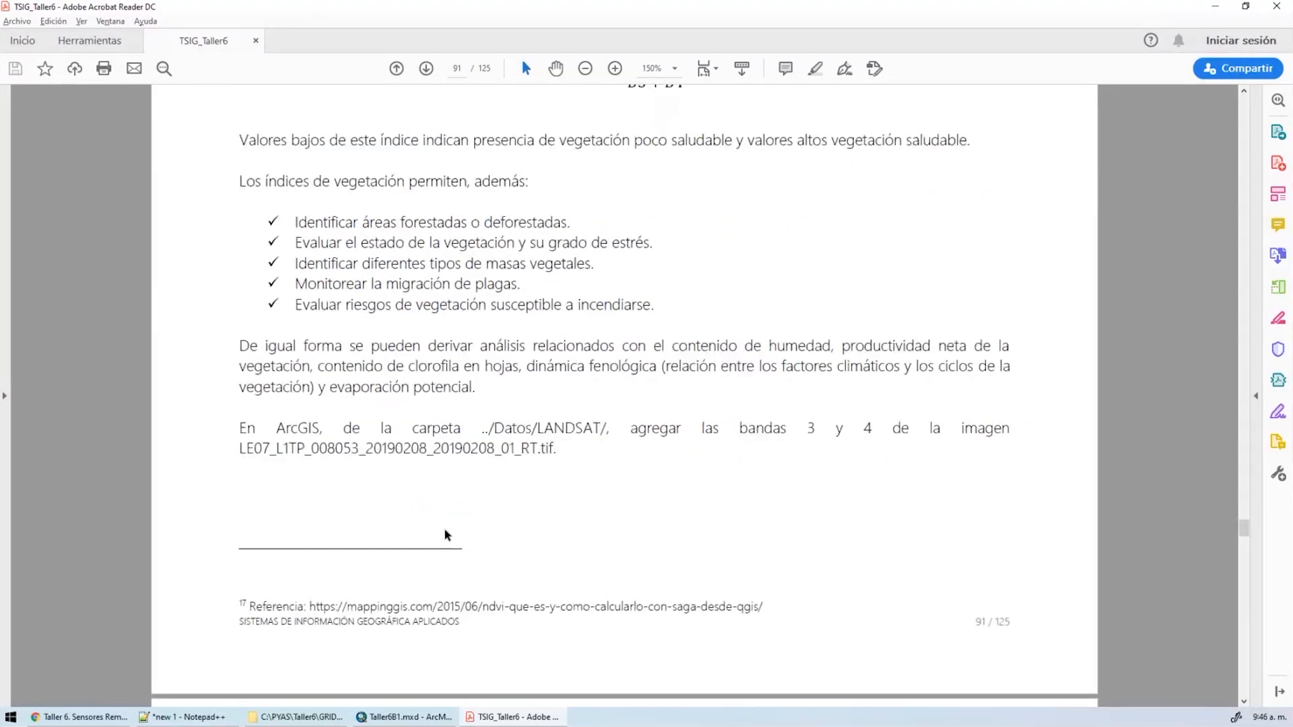
scroll(397, 407, "up", 1)
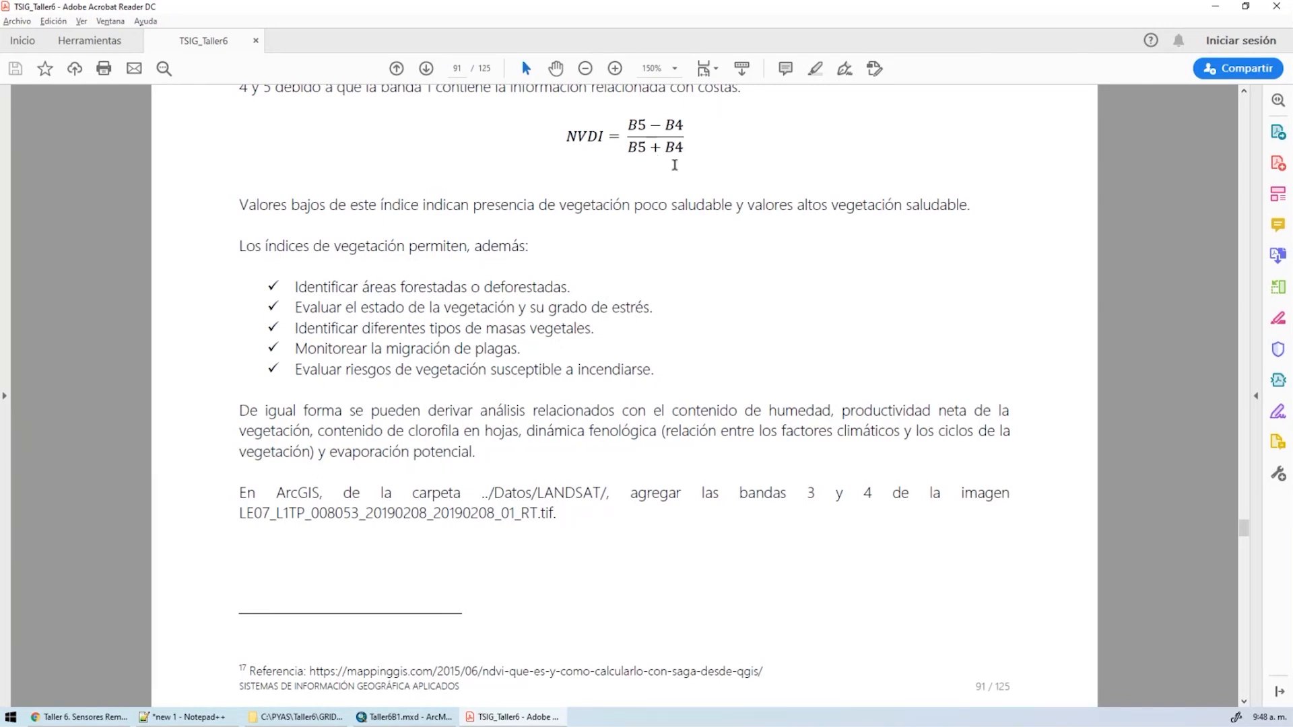
scroll(692, 428, "down", 3)
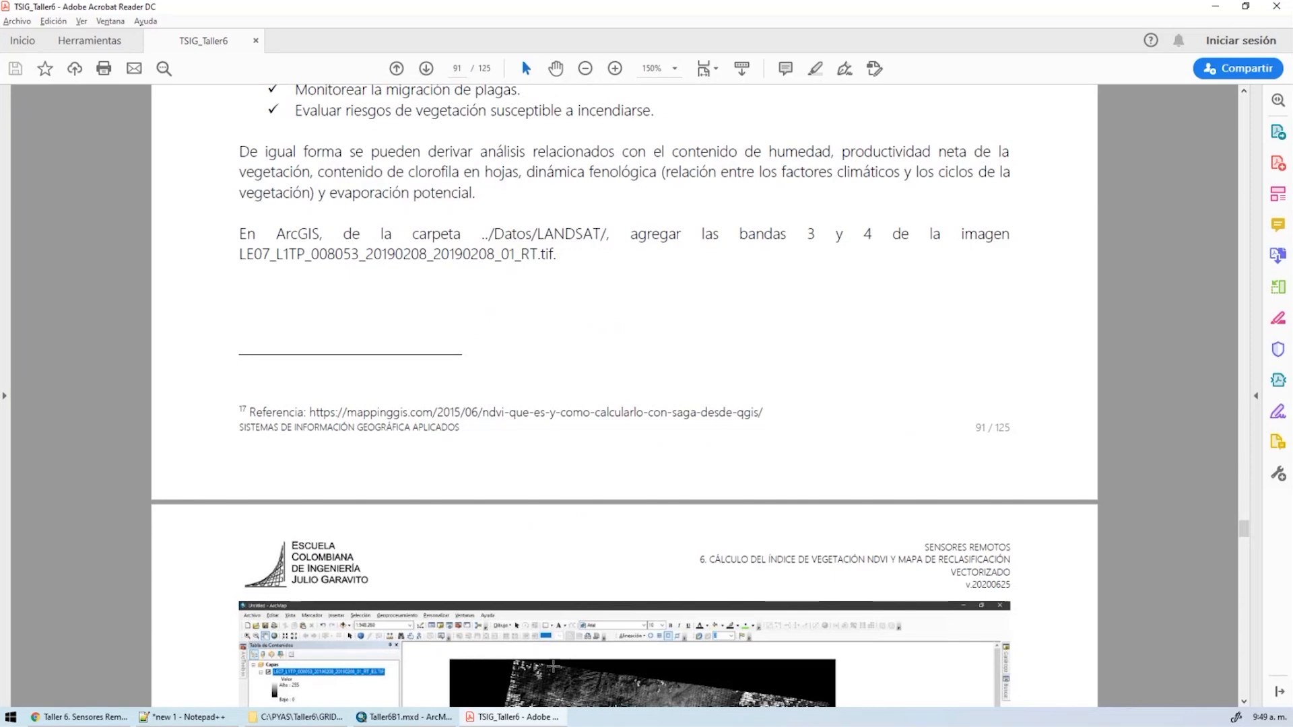
Hide the 0053_B4B5B3S3.tif layer in ArcMap and compare the band layers with the bands in the PDF's NDVI formula.
left_click(408, 717)
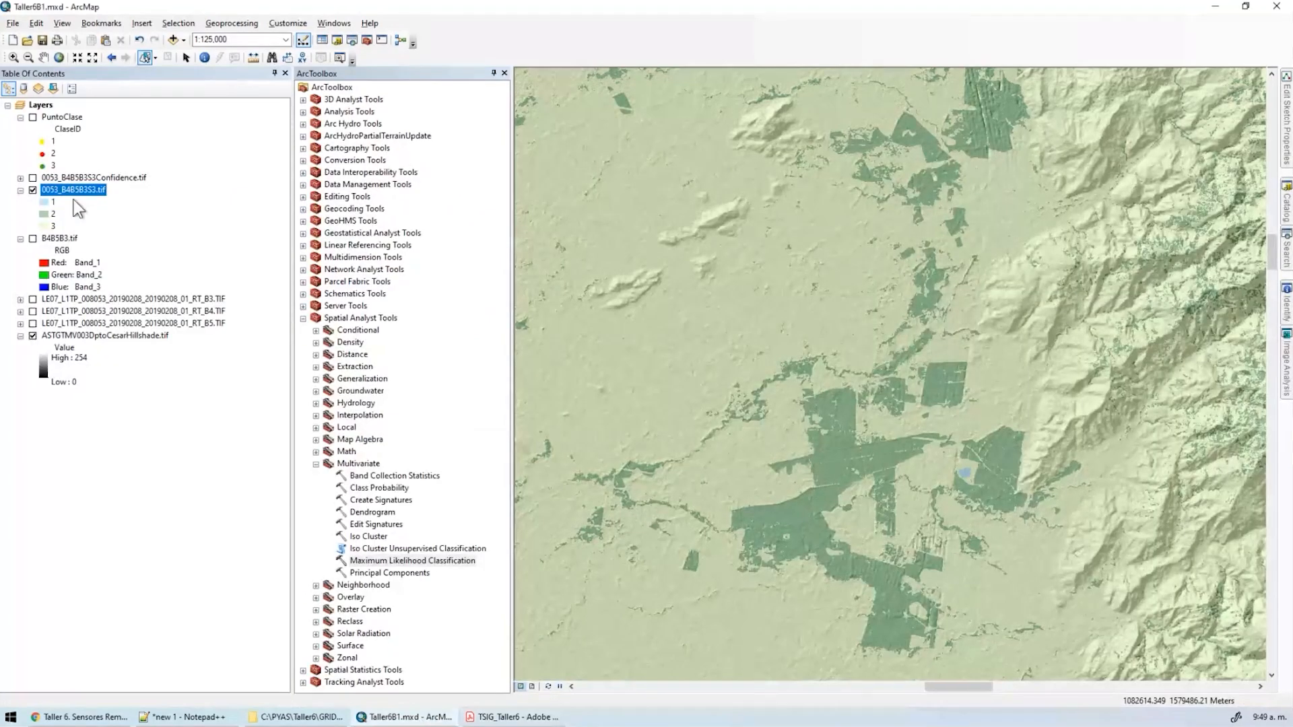
left_click(32, 190)
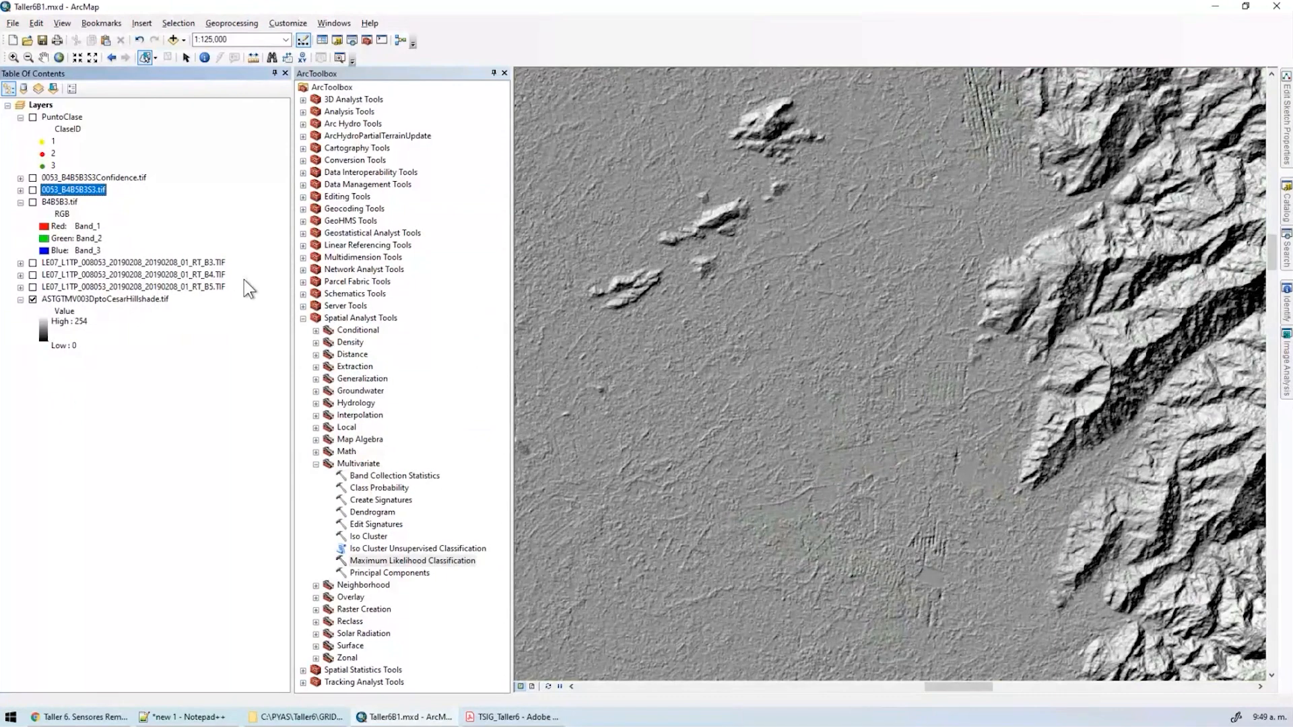
key("alt+Tab")
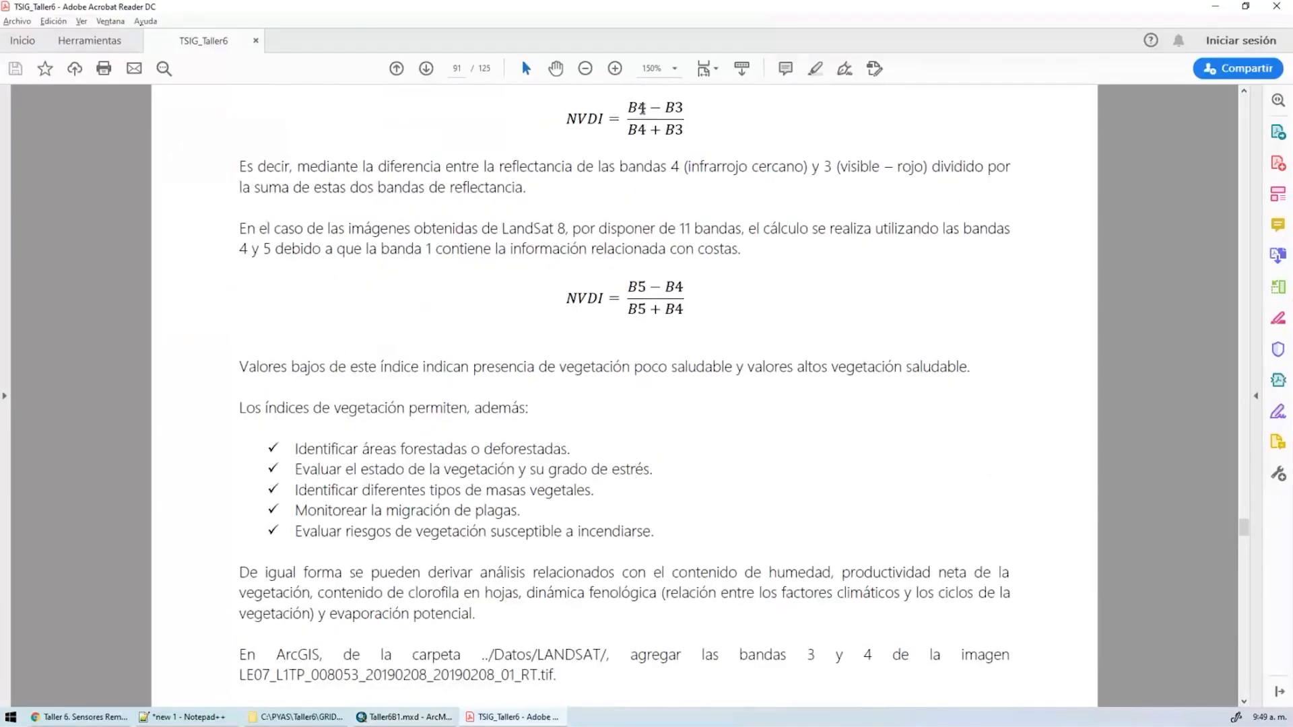
key("alt+Tab")
left_click(214, 272)
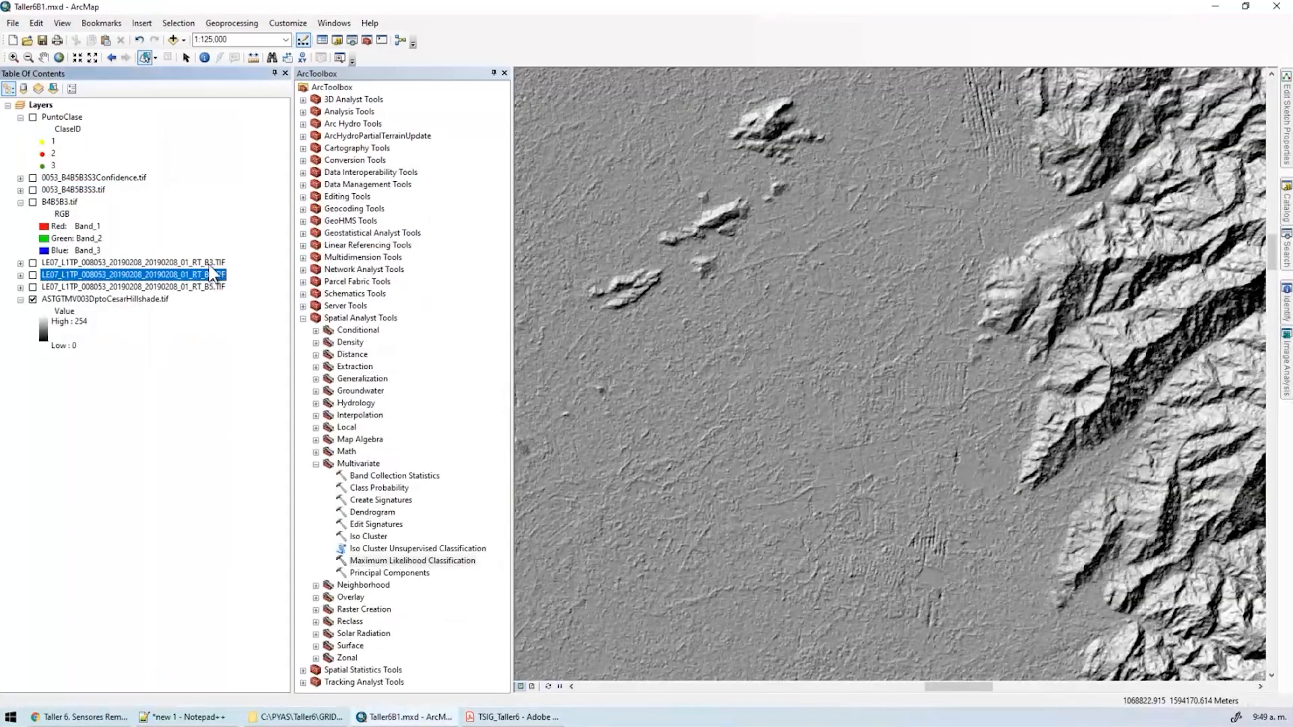
key("alt+Tab")
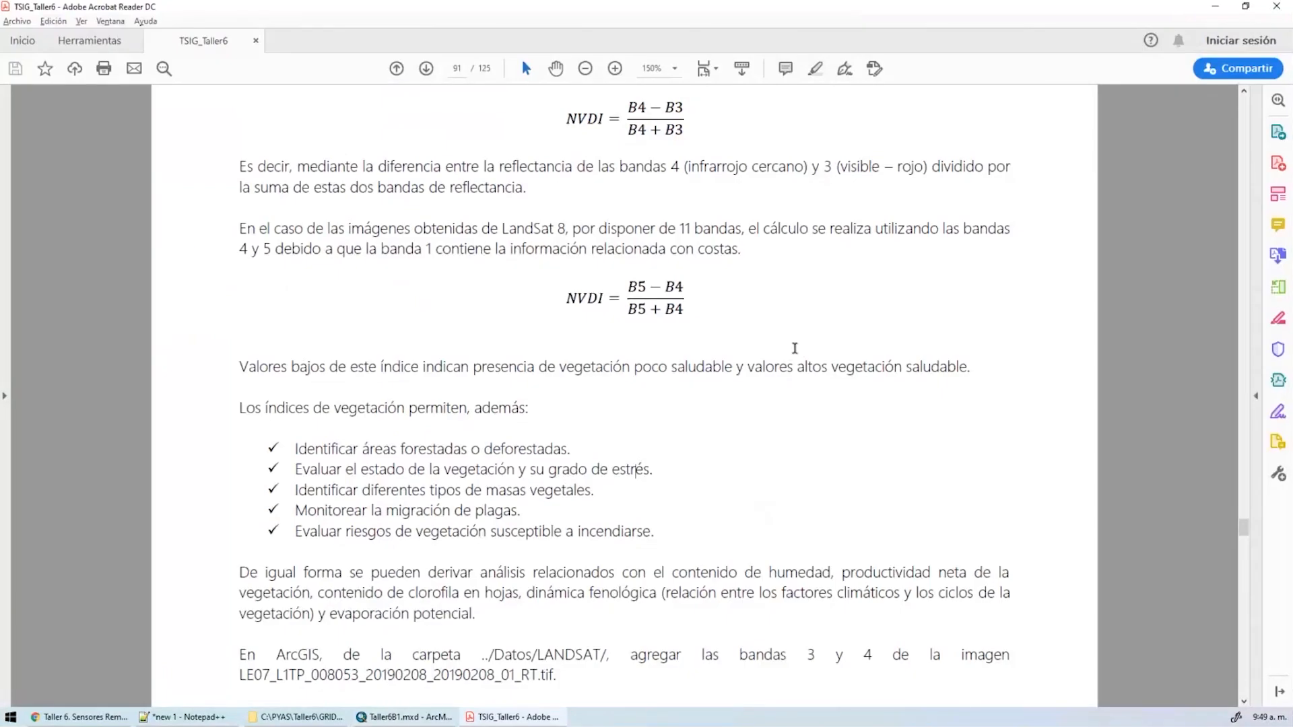
scroll(794, 349, "down", 10)
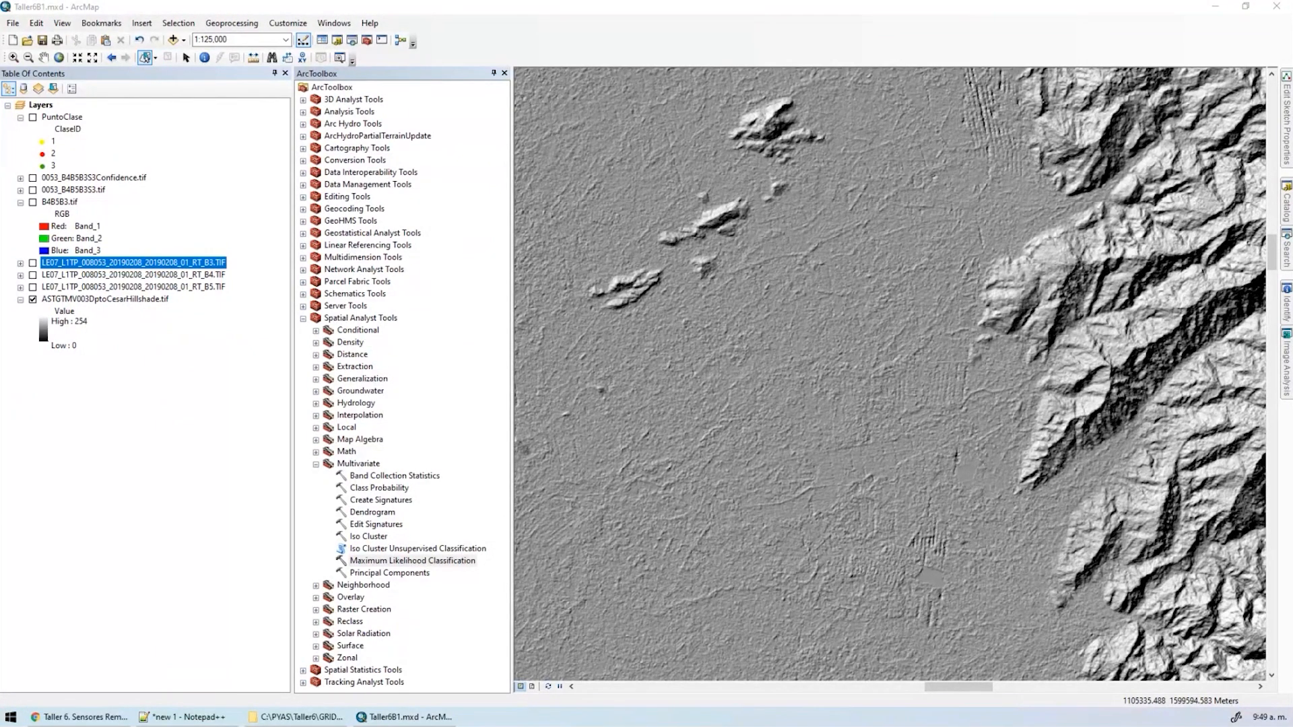
Rename the LE07 band 3 layer as B3.TIF in the table of contents.
left_click(165, 263)
type("B3.TIF")
key("Return")
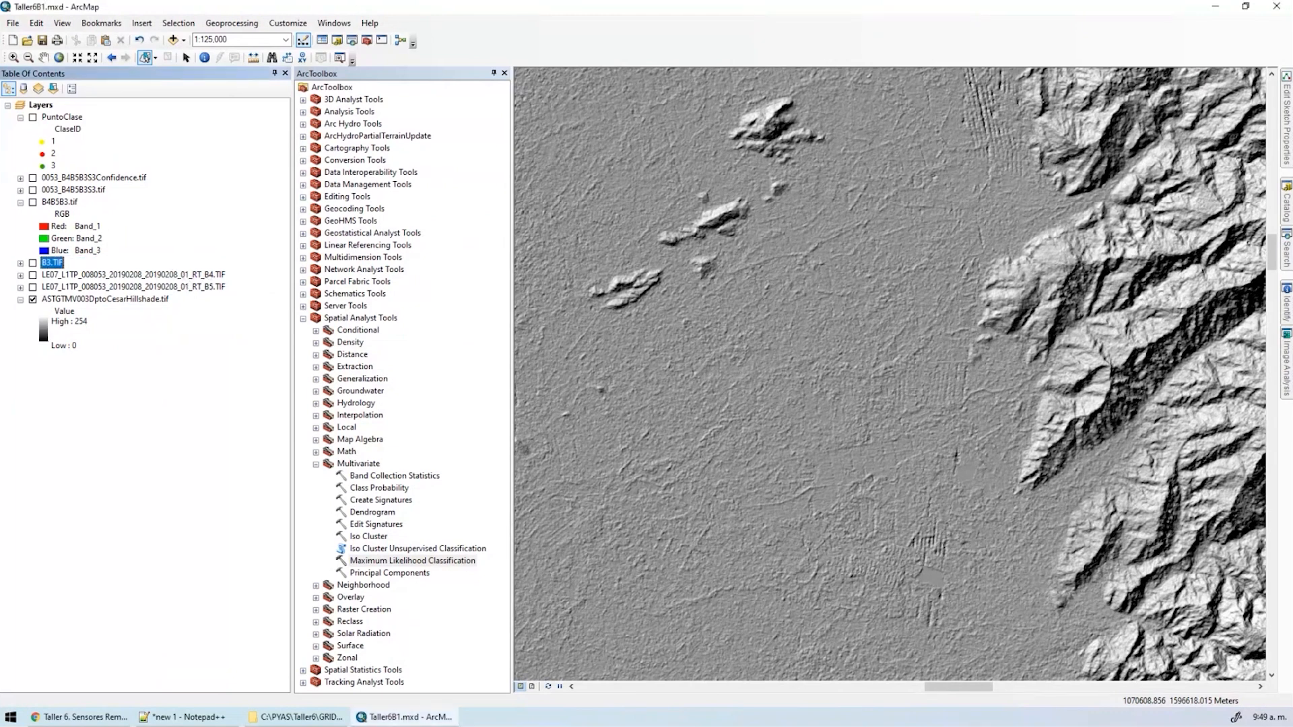
Shorten the LE07 band 4 layer's name to B4.TIF.
key("Down")
key("F2")
key("shift+Left")
key("shift+Left")
key("shift+Left")
key("shift+Left")
key("shift+Left")
key("shift+Left")
key("Delete")
key("Return")
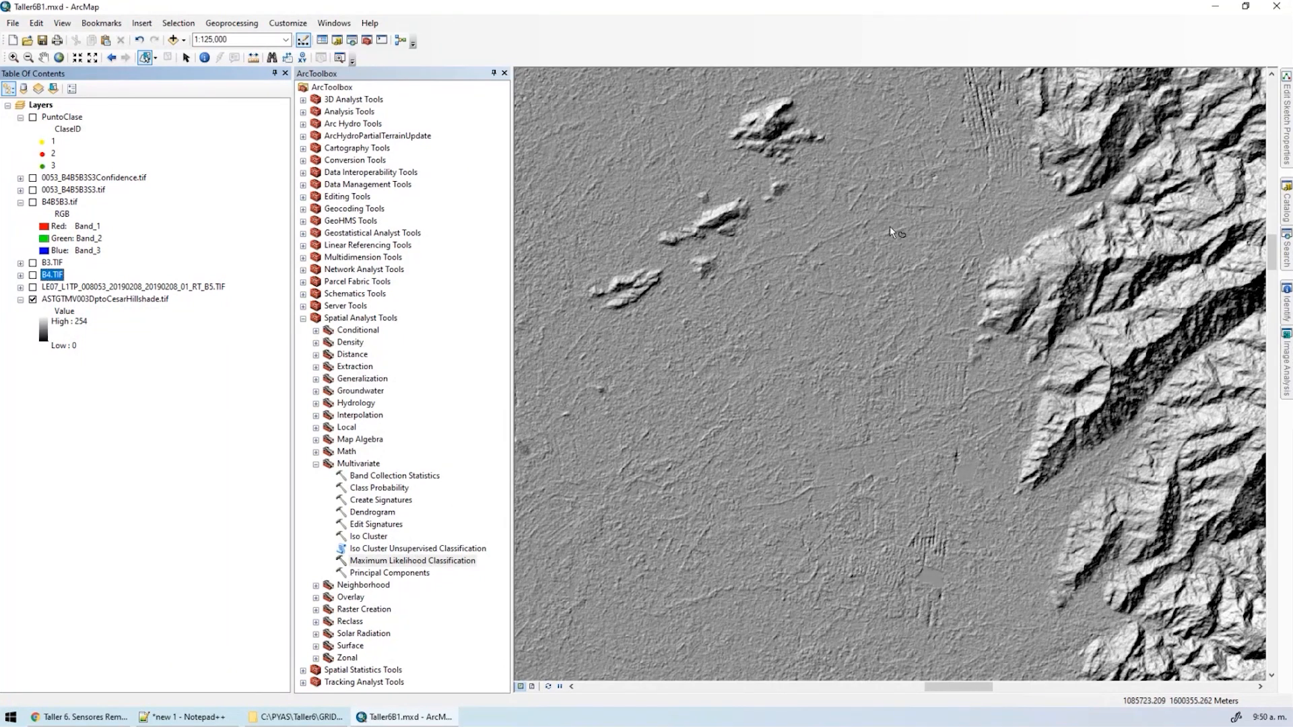
Pin the Image Analysis window open and launch the Raster Calculator from the Spatial Analyst Map Algebra toolset.
mouse_move(1288, 367)
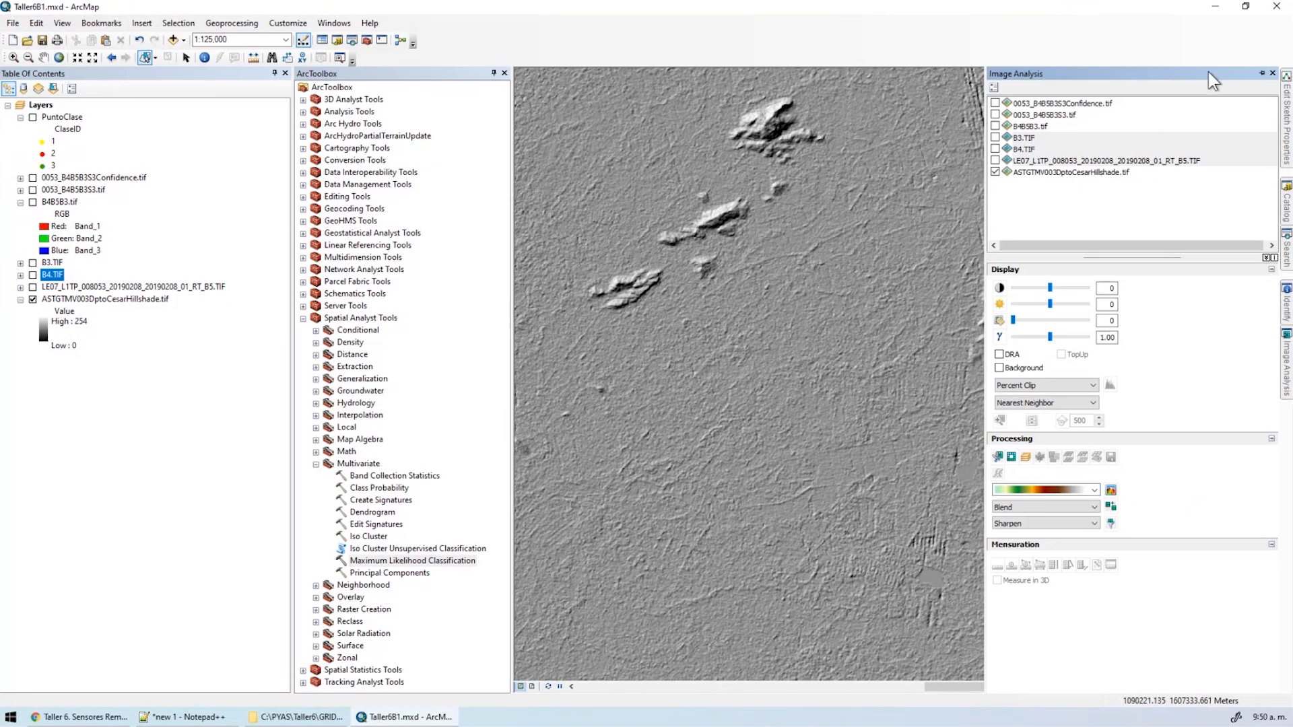
left_click(1262, 73)
double_click(357, 439)
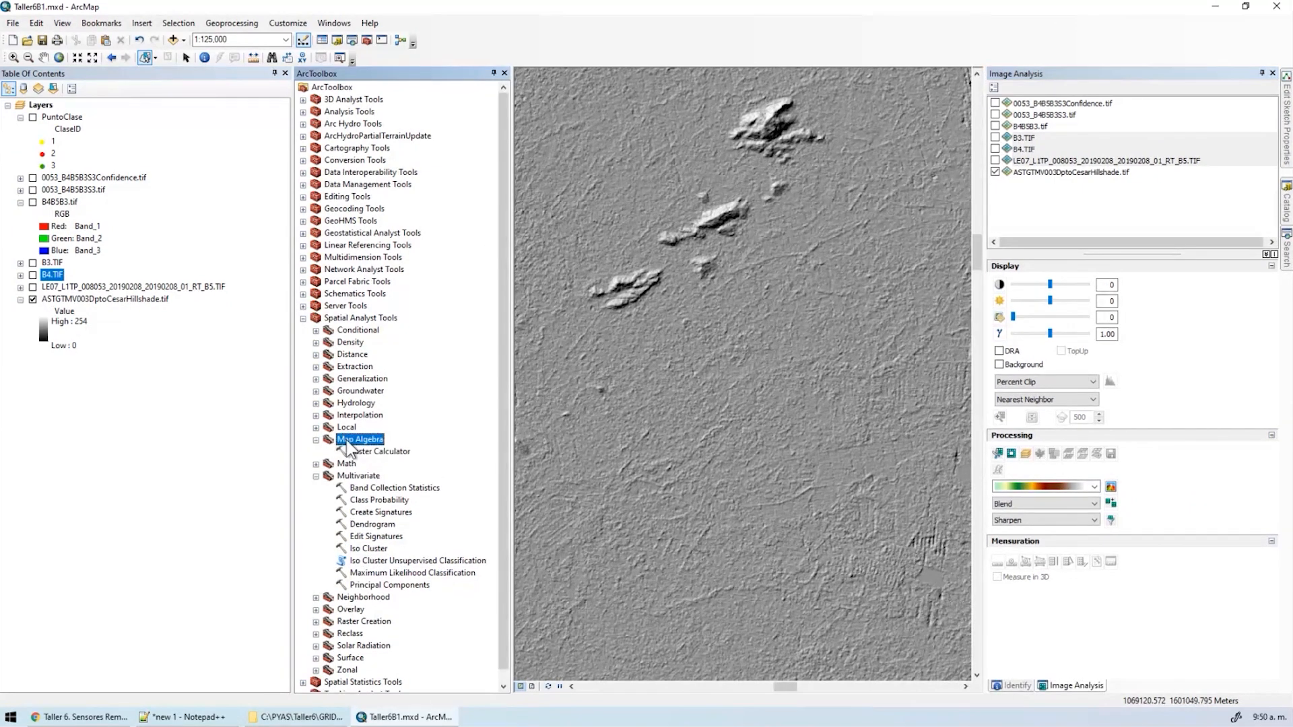
left_click(316, 476)
left_click(350, 318)
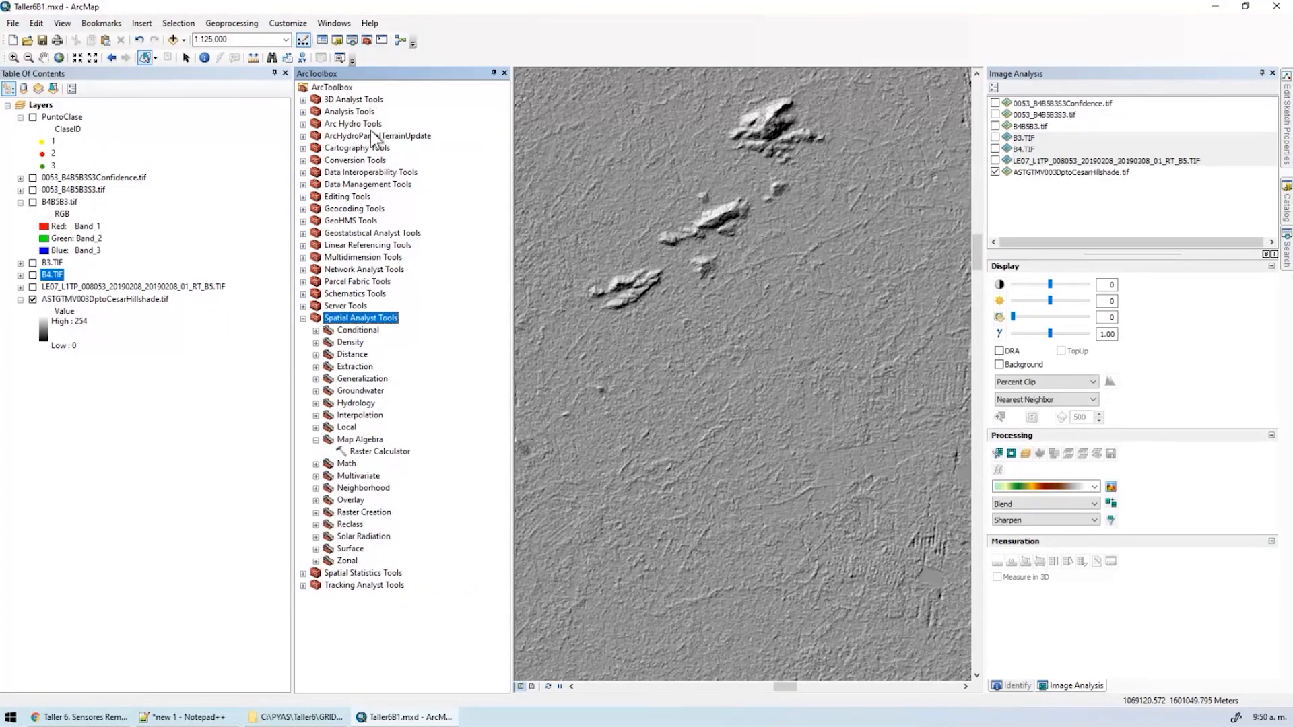
left_click(369, 441)
double_click(374, 452)
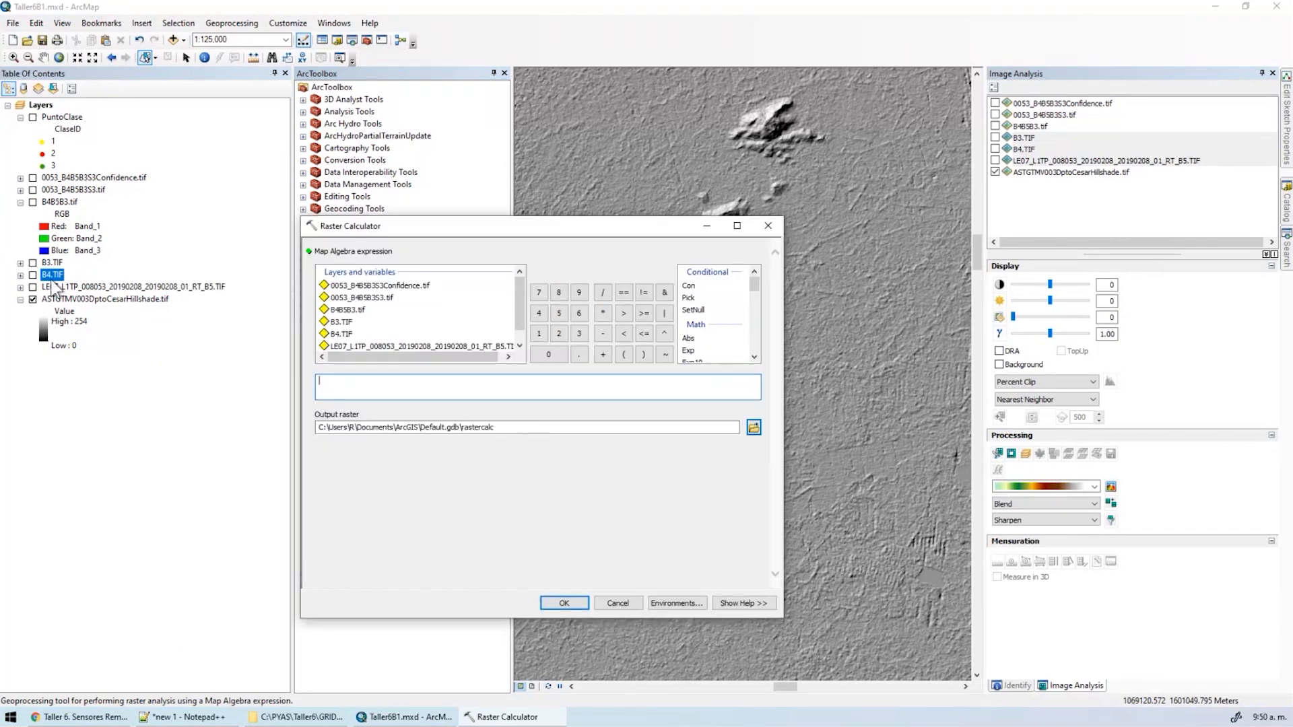
Expand the B3.TIF and B4.TIF legends and check the pixel type and depth in B4.TIF's source properties.
left_click(21, 275)
left_click(21, 263)
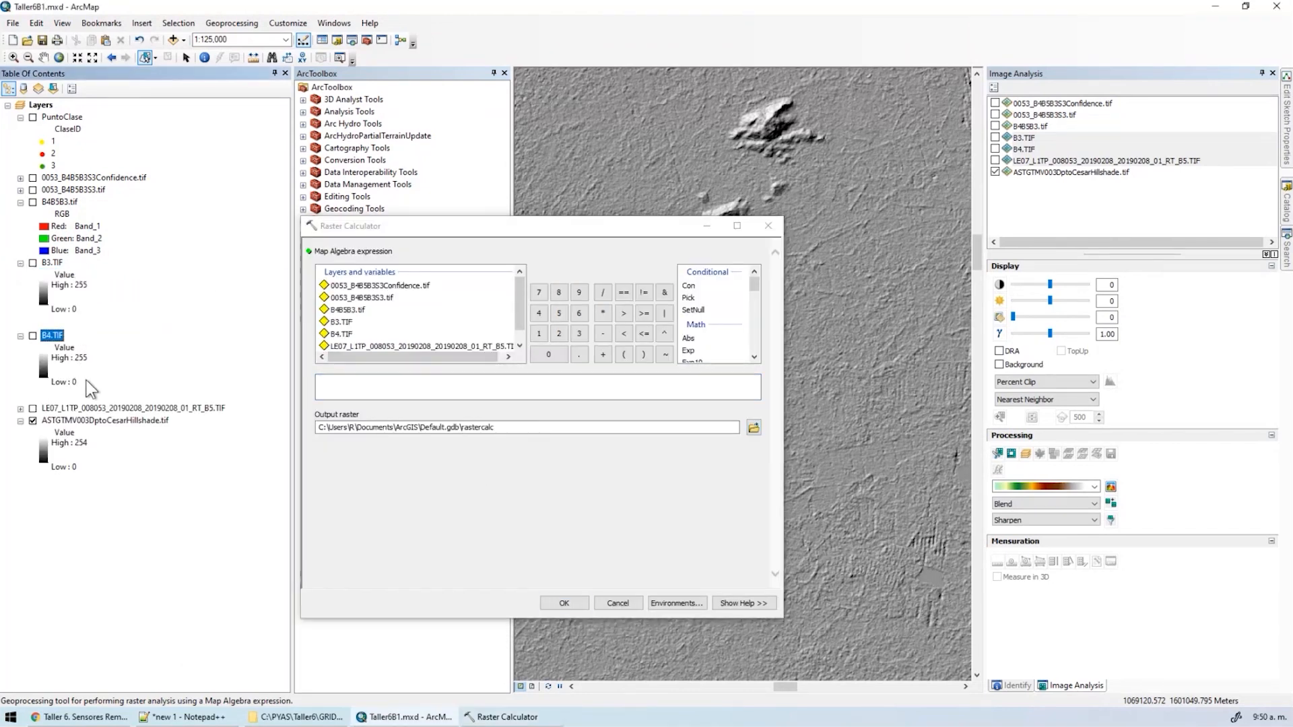
left_click(81, 358)
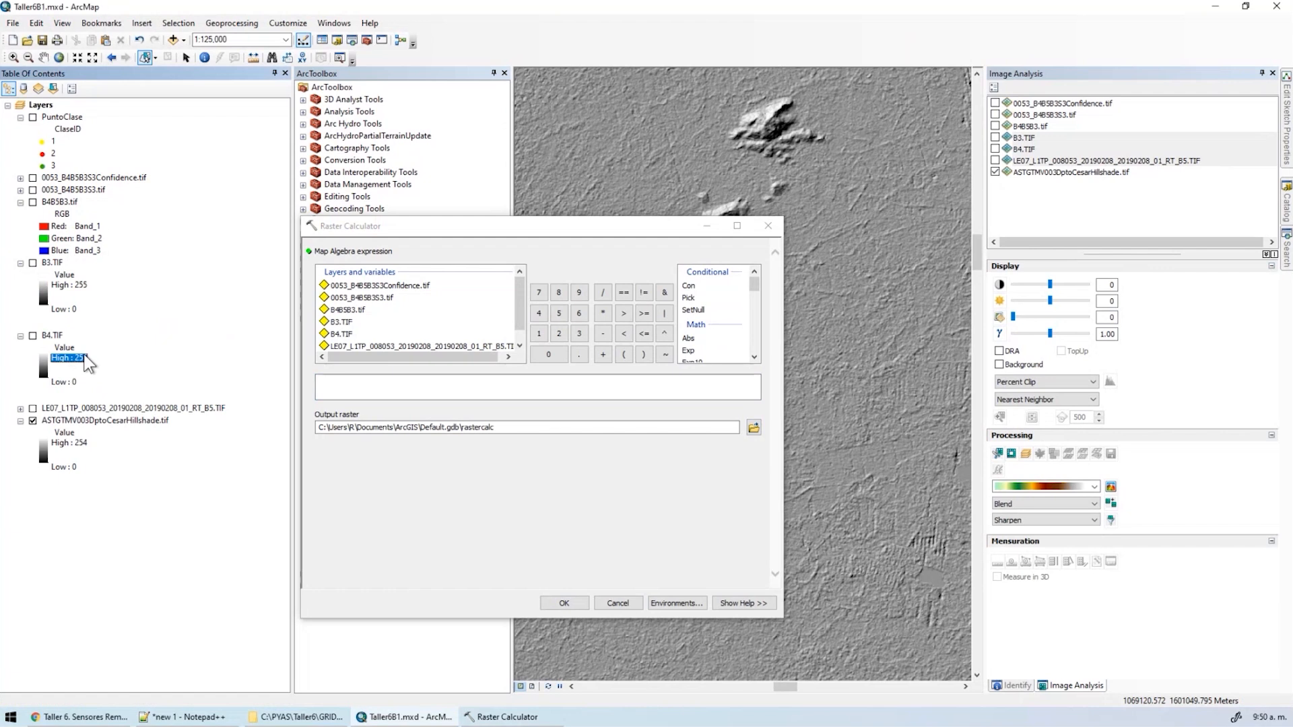
right_click(46, 338)
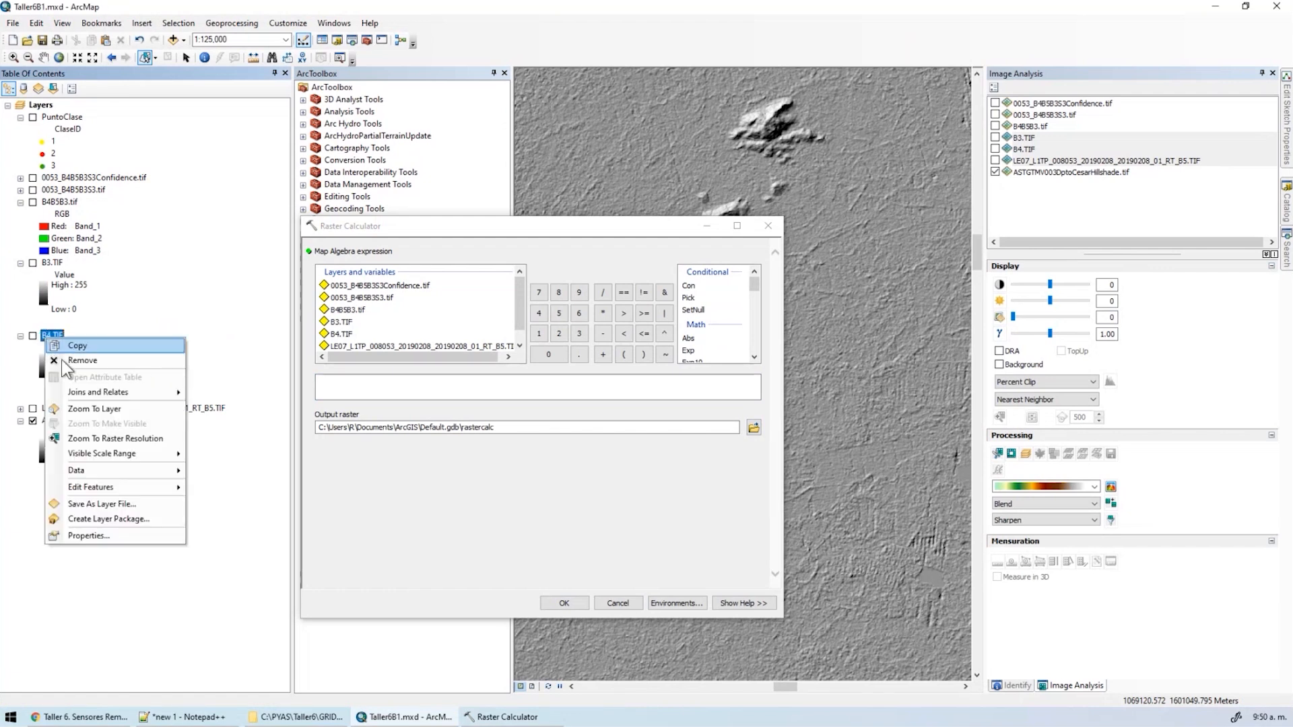
left_click(132, 536)
left_click(491, 221)
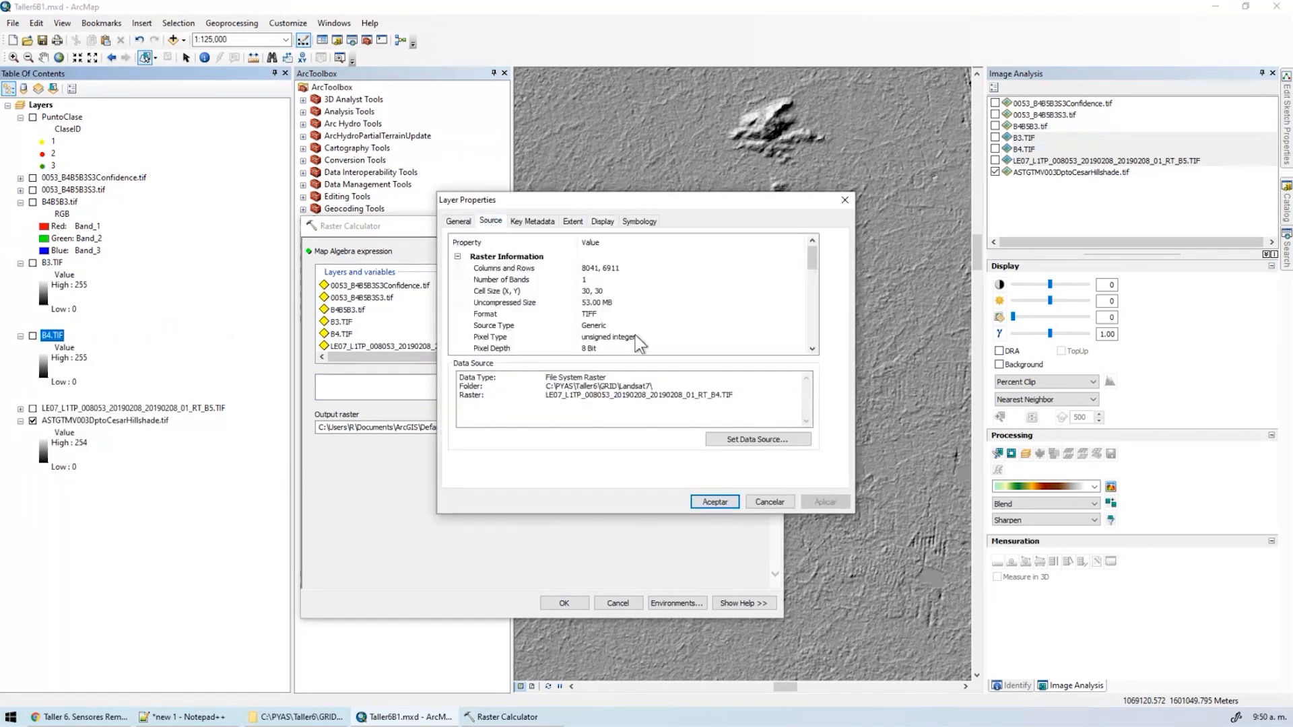
left_click(599, 349)
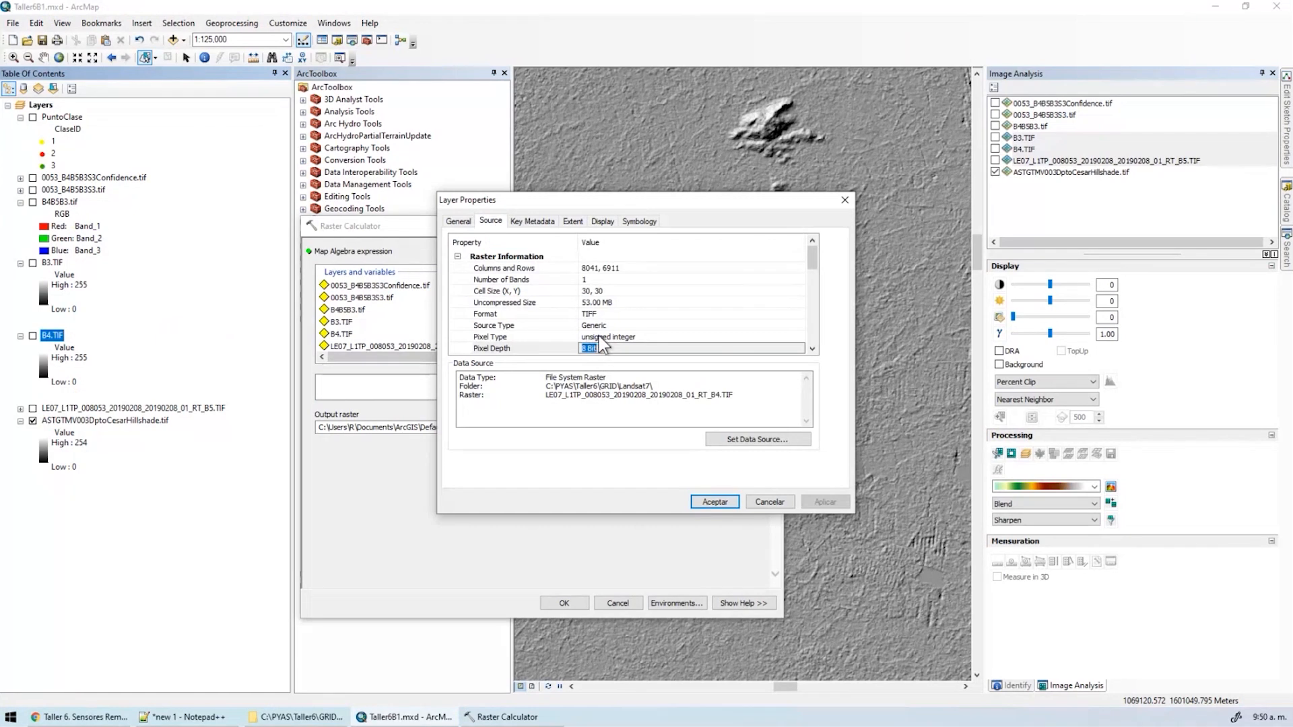
left_click(774, 504)
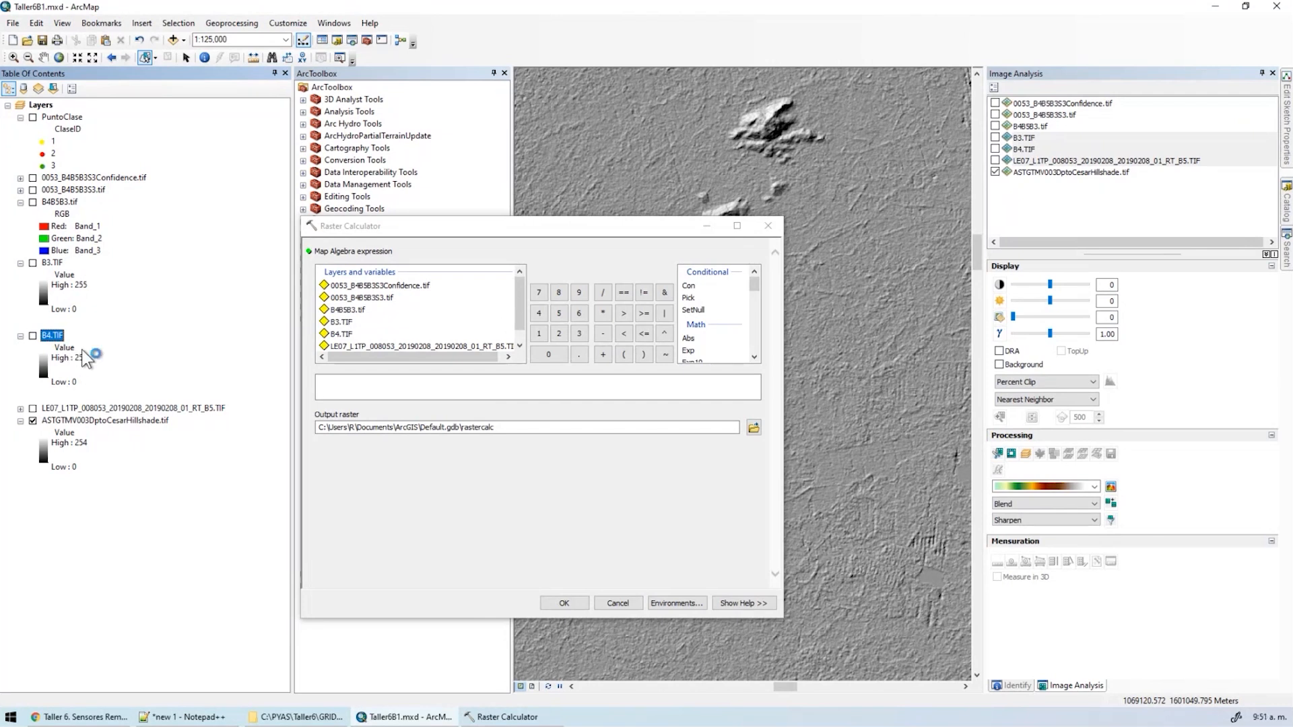
Enter the numerator Float("B4.TIF"-"B3.TIF") in the Map Algebra expression, followed by a division sign and Float.
left_click(355, 382)
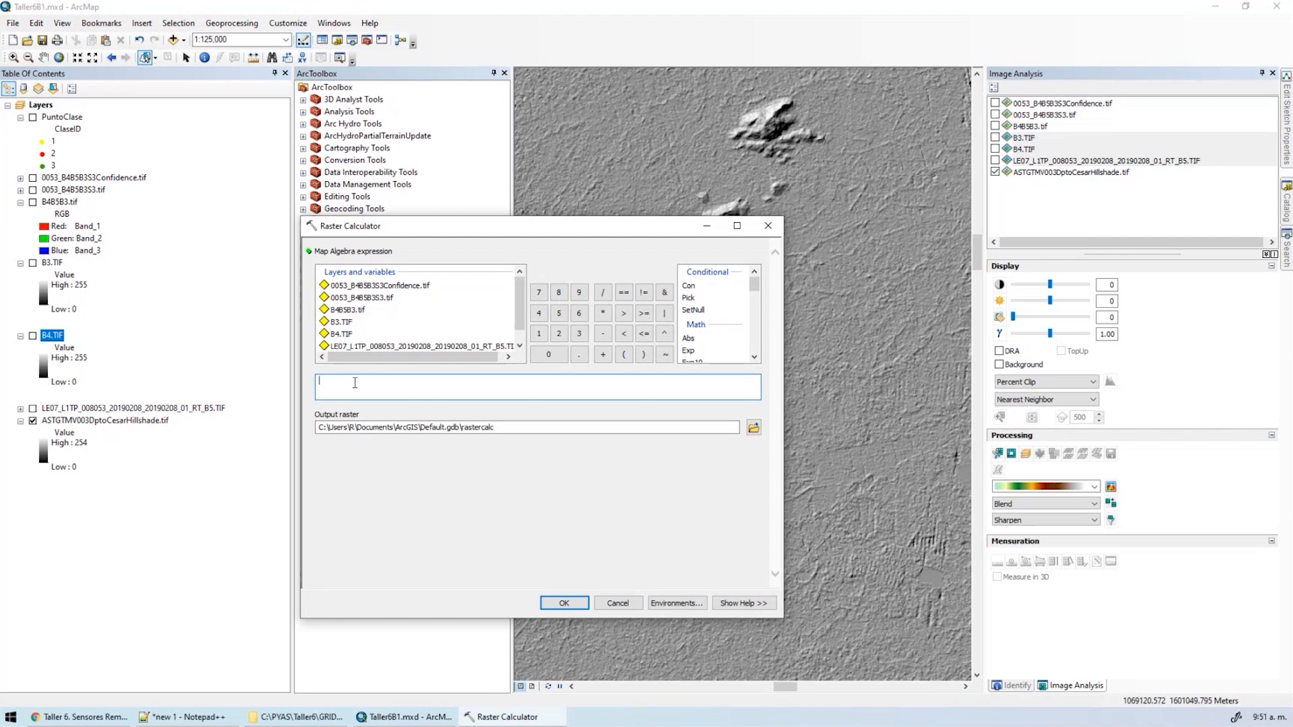
type("Float")
type("(")
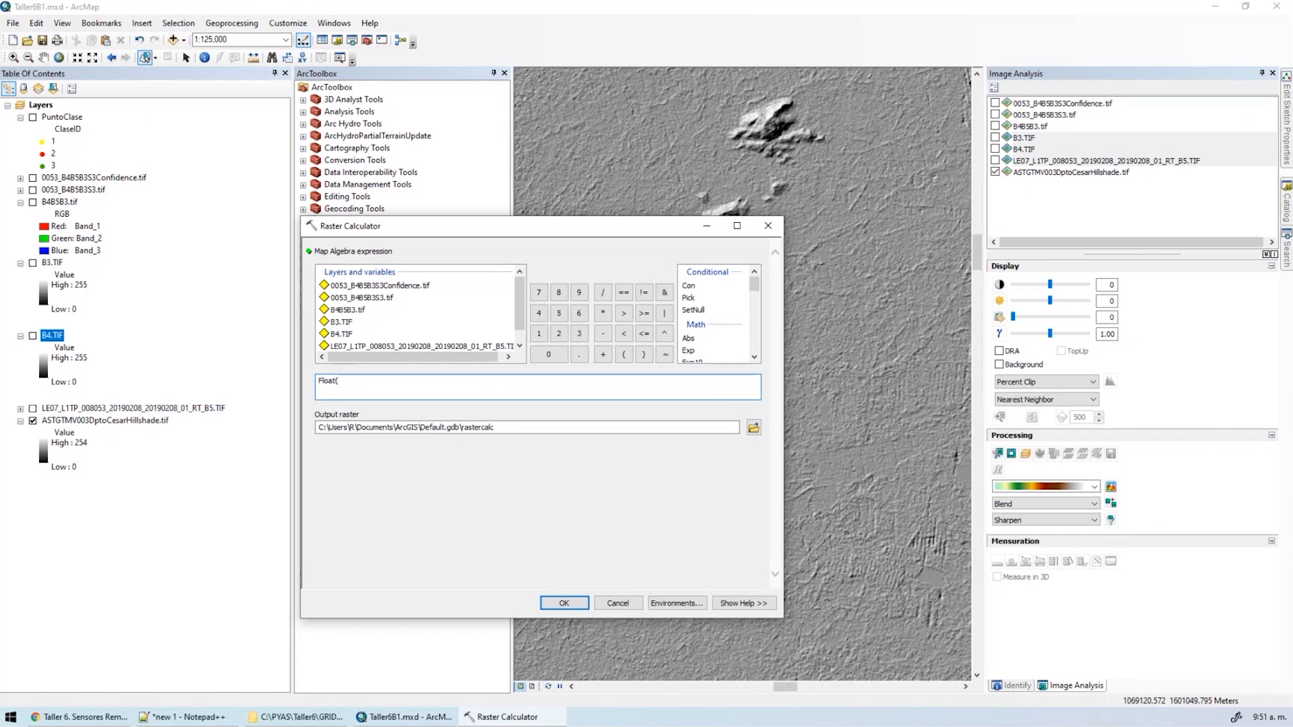
double_click(342, 335)
type("-")
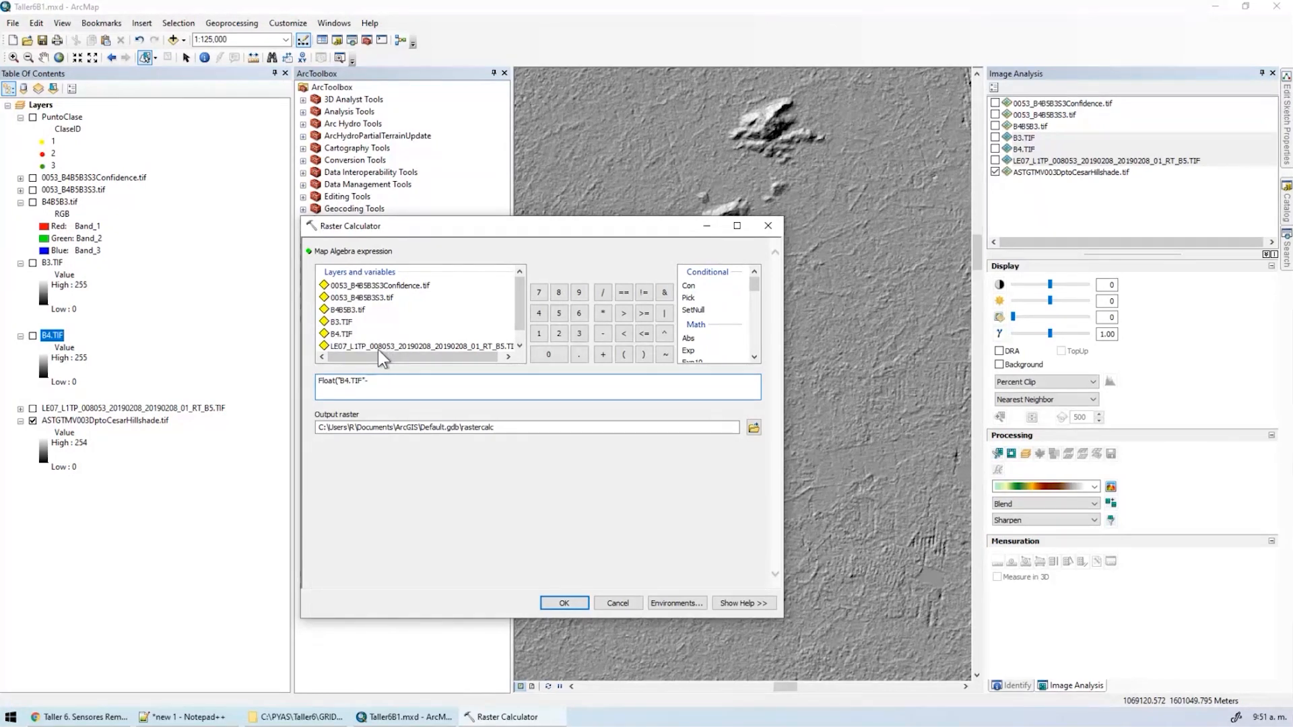
double_click(357, 322)
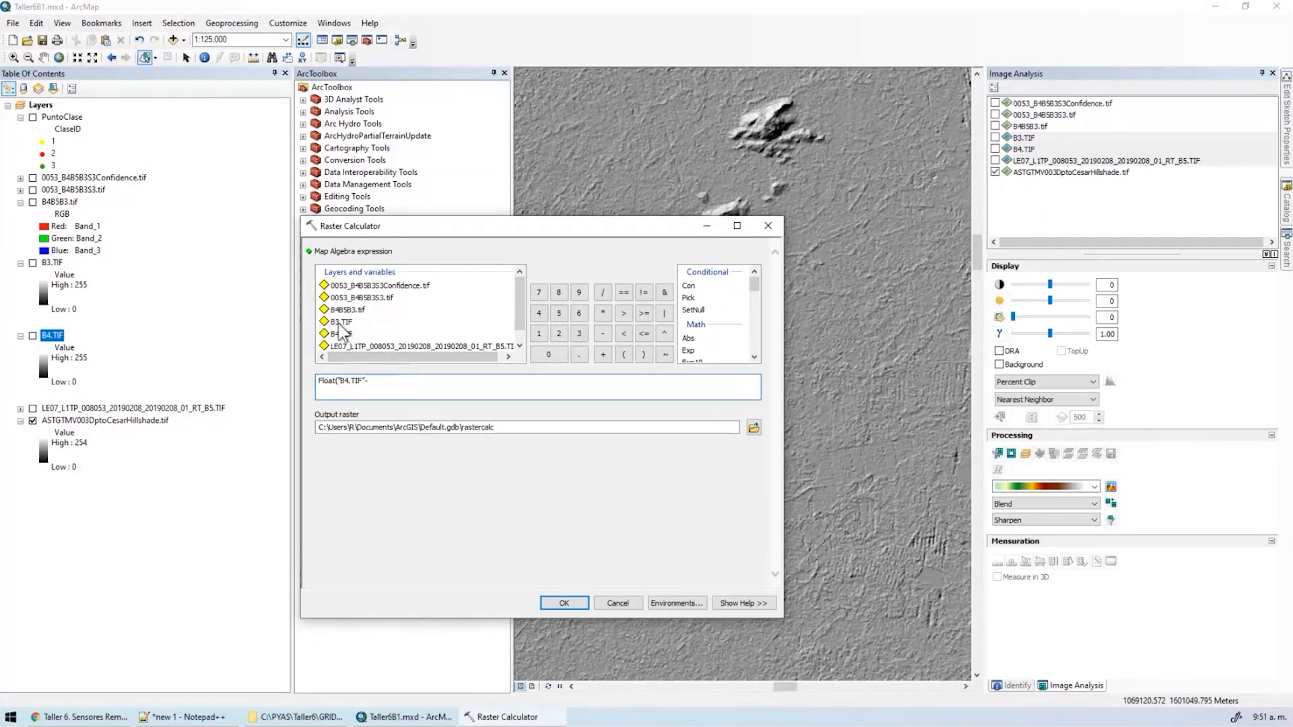
left_click(523, 396)
type(")/Floa")
Find the Float function among the Math functions to check how it is written.
left_click(755, 357)
left_click(754, 357)
left_click(755, 357)
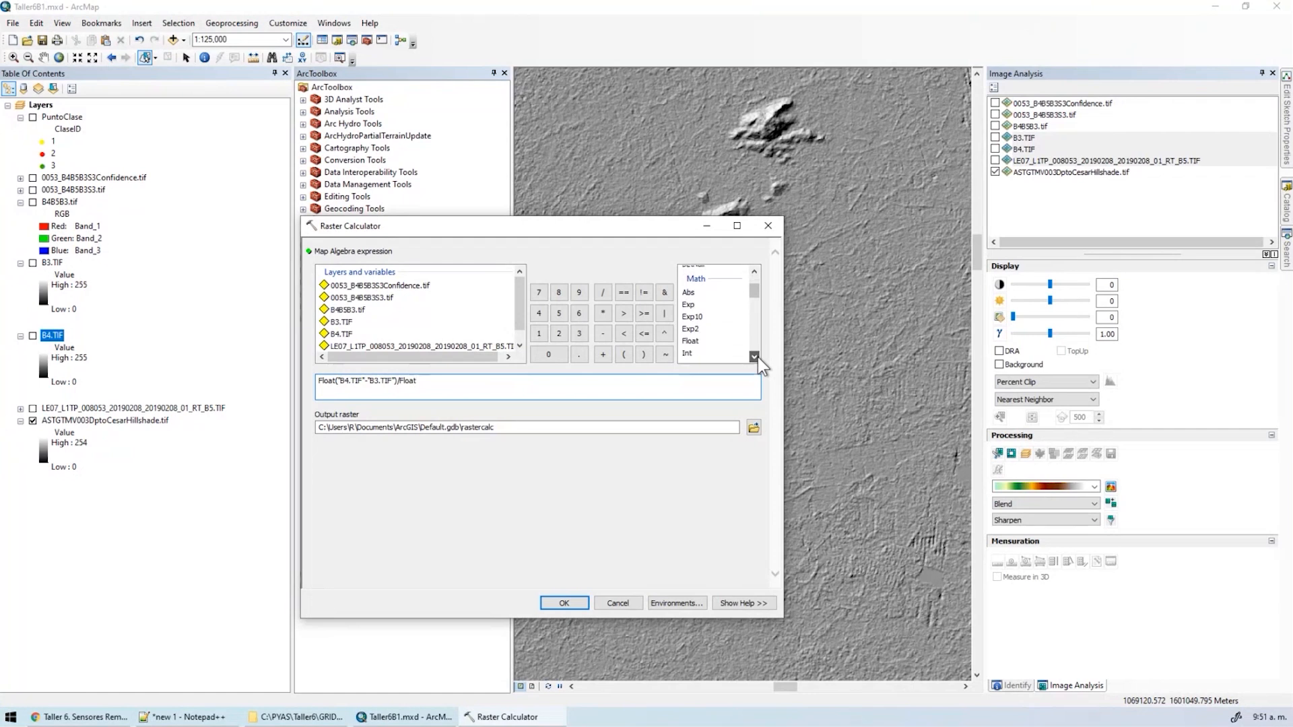
left_click(754, 357)
left_click(754, 357)
left_click(690, 318)
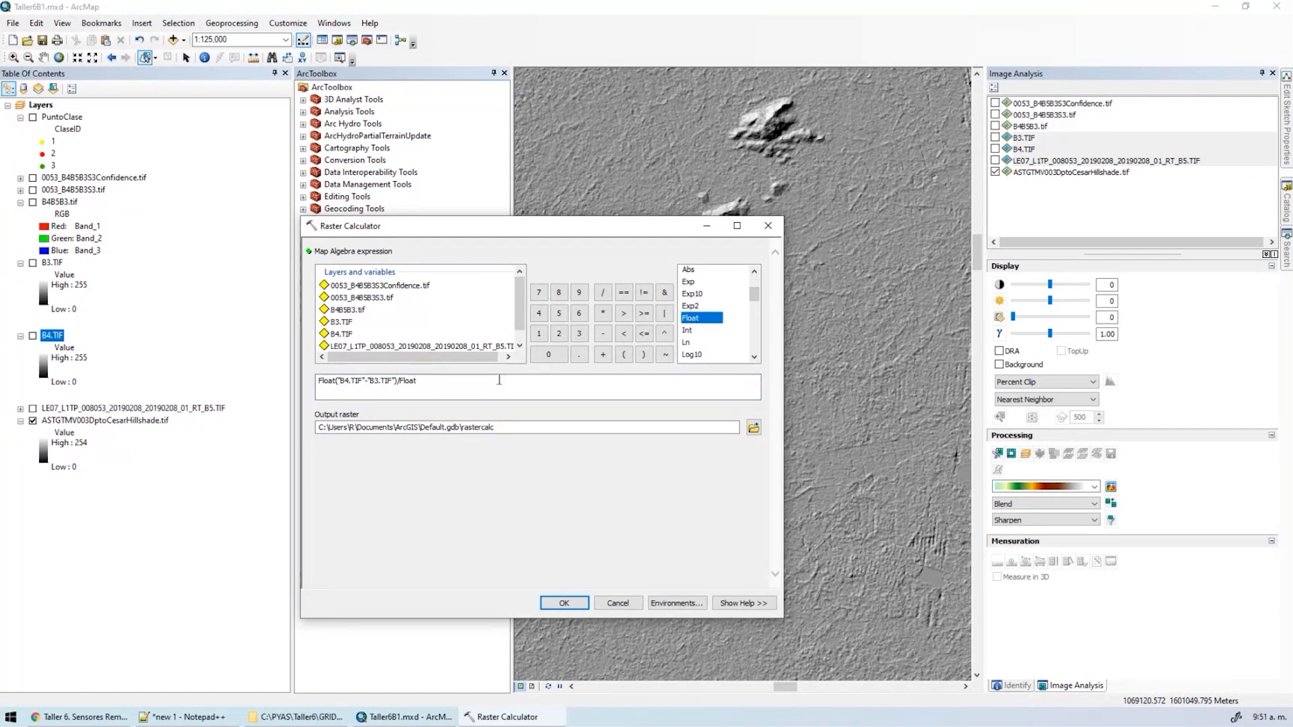
Rewrite the Float after the division sign and complete the denominator as Float("B4.TIF"+"B3.TIF").
left_click_drag(336, 381, 412, 384)
left_click(455, 386)
key("BackSpace")
key("BackSpace")
key("BackSpace")
key("BackSpace")
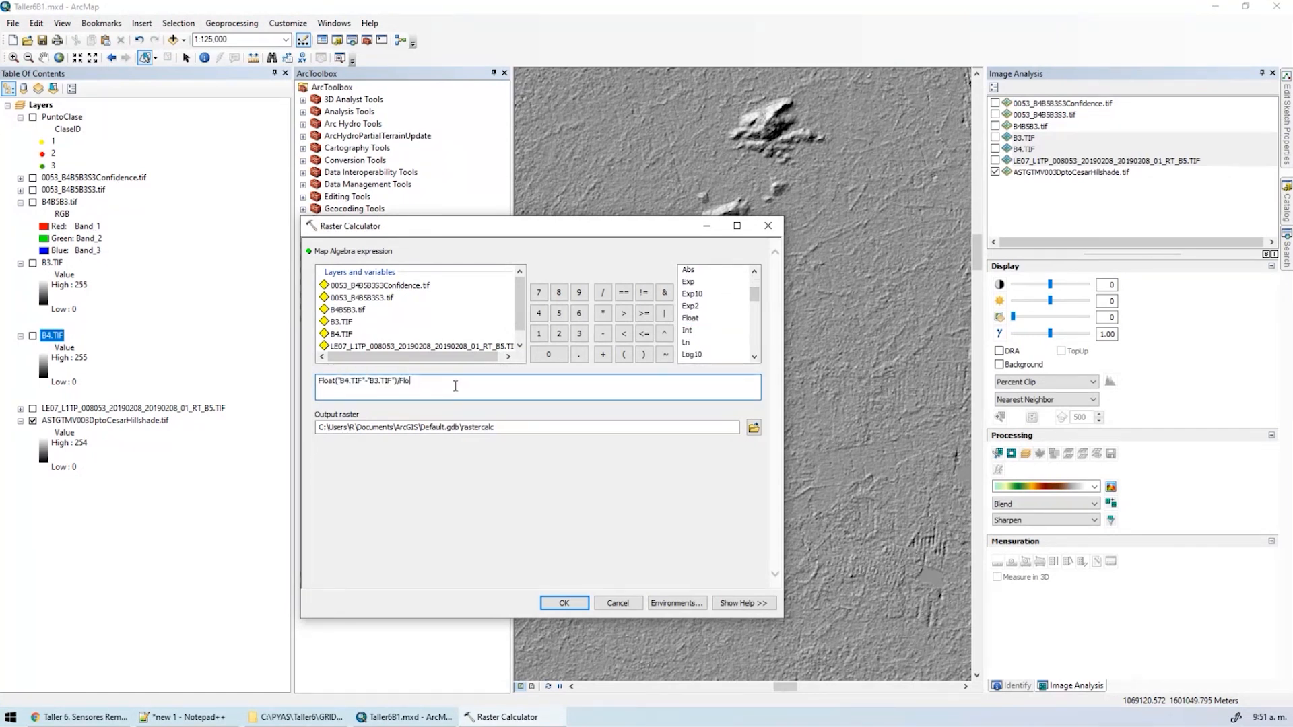
type("loat()")
double_click(347, 333)
type("+")
double_click(341, 322)
Set the output raster to NVDI8053.tif in the Landsat7 folder.
left_click(754, 429)
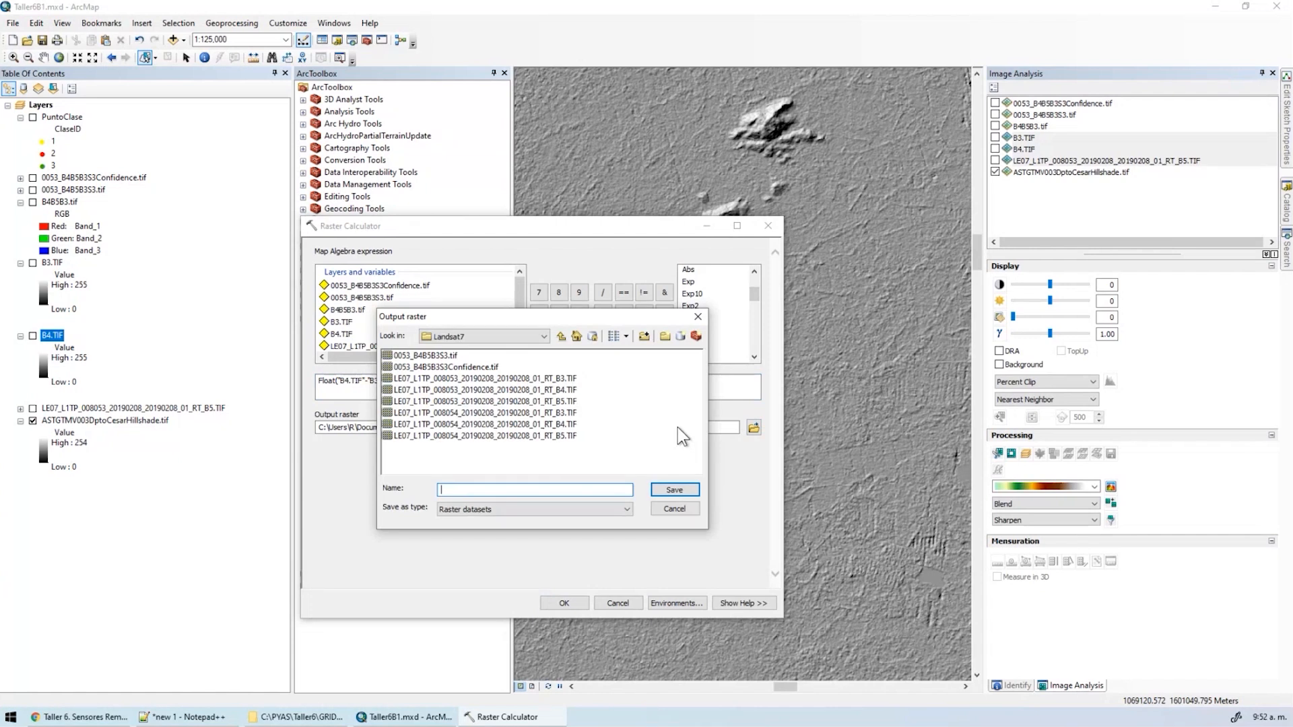
type("NVDI.TIF")
key("BackSpace")
key("BackSpace")
key("BackSpace")
type("tif")
type("8053")
key("Return")
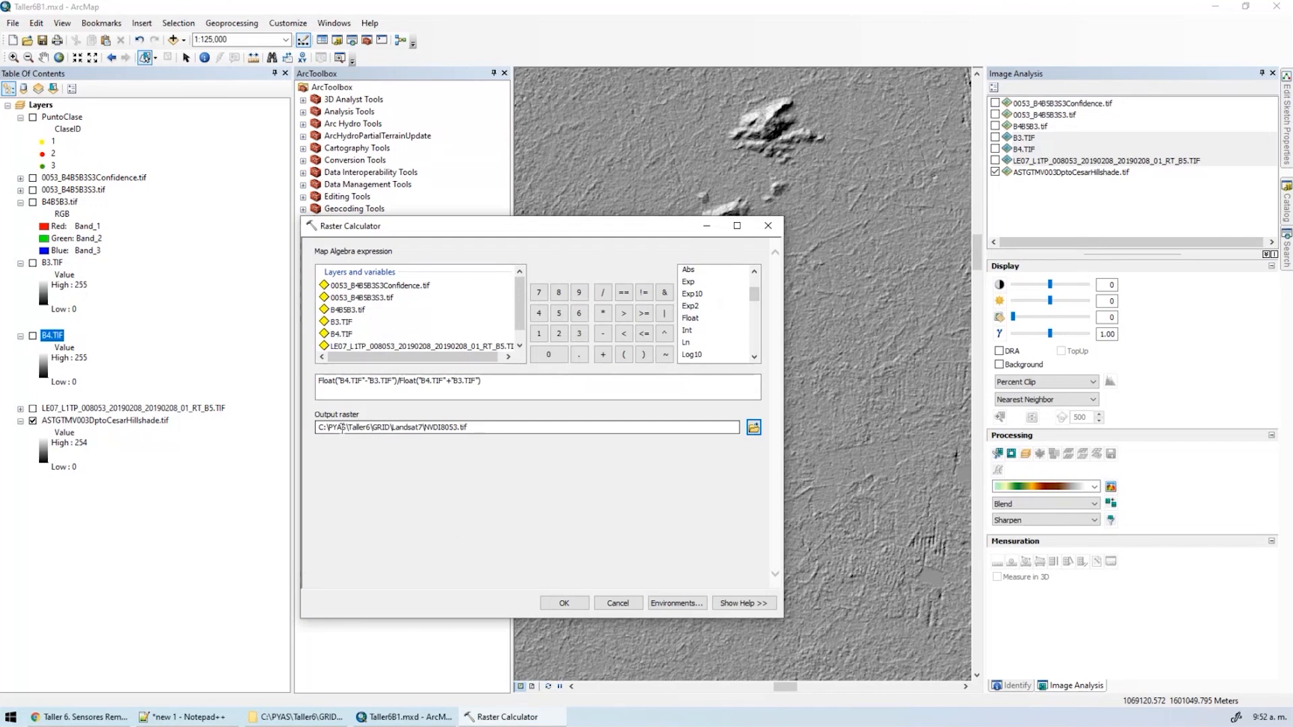
Check the expression, run the Raster Calculator and close its completion report.
left_click(347, 383)
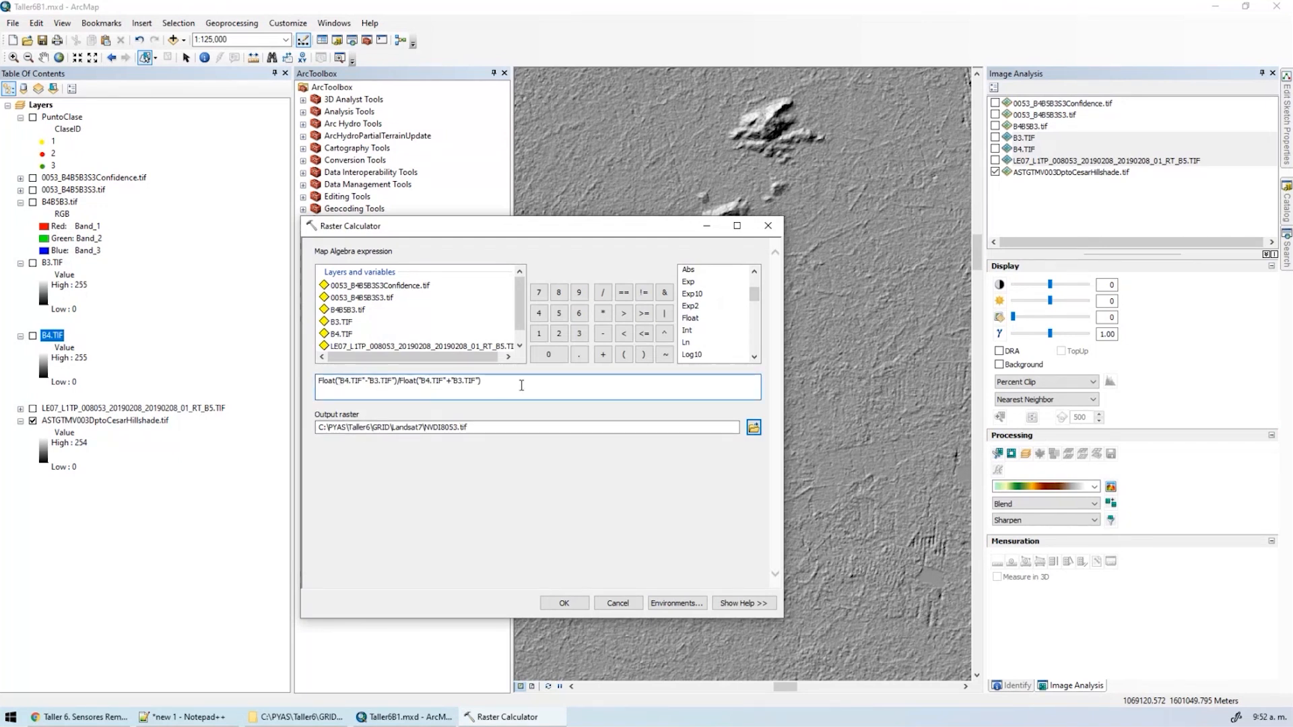
left_click(564, 603)
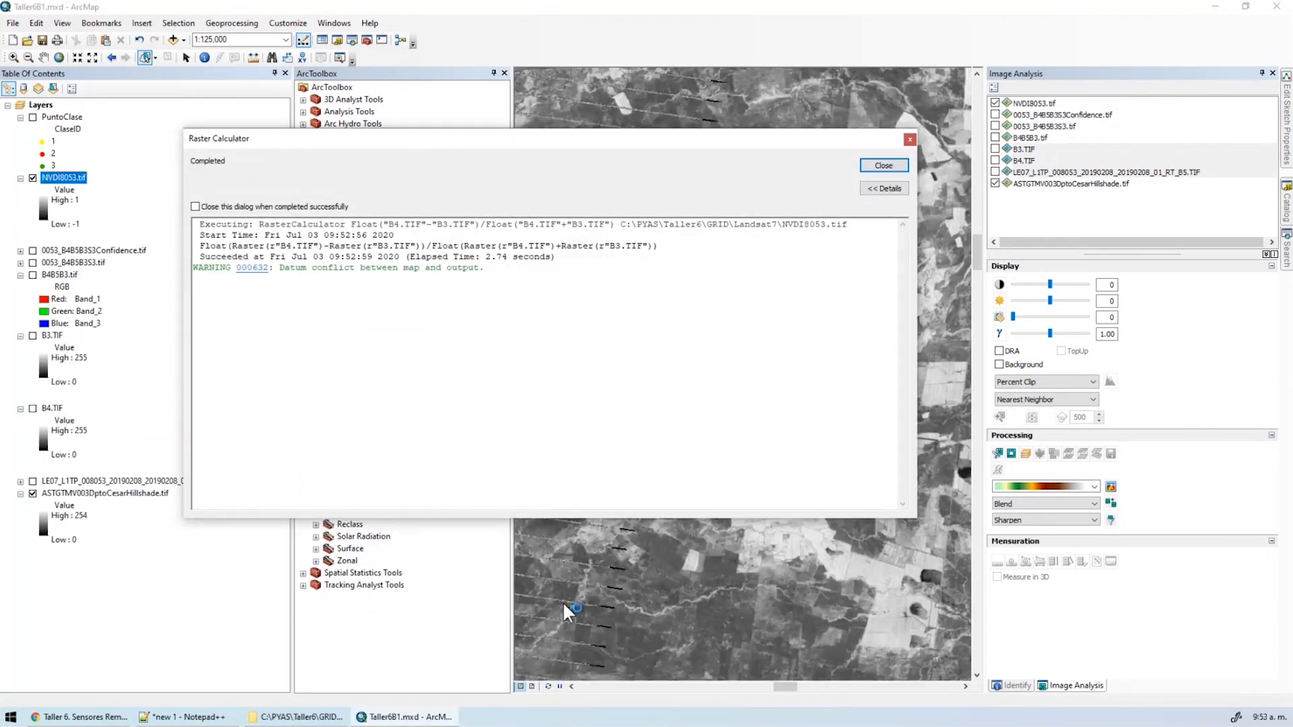
left_click(885, 165)
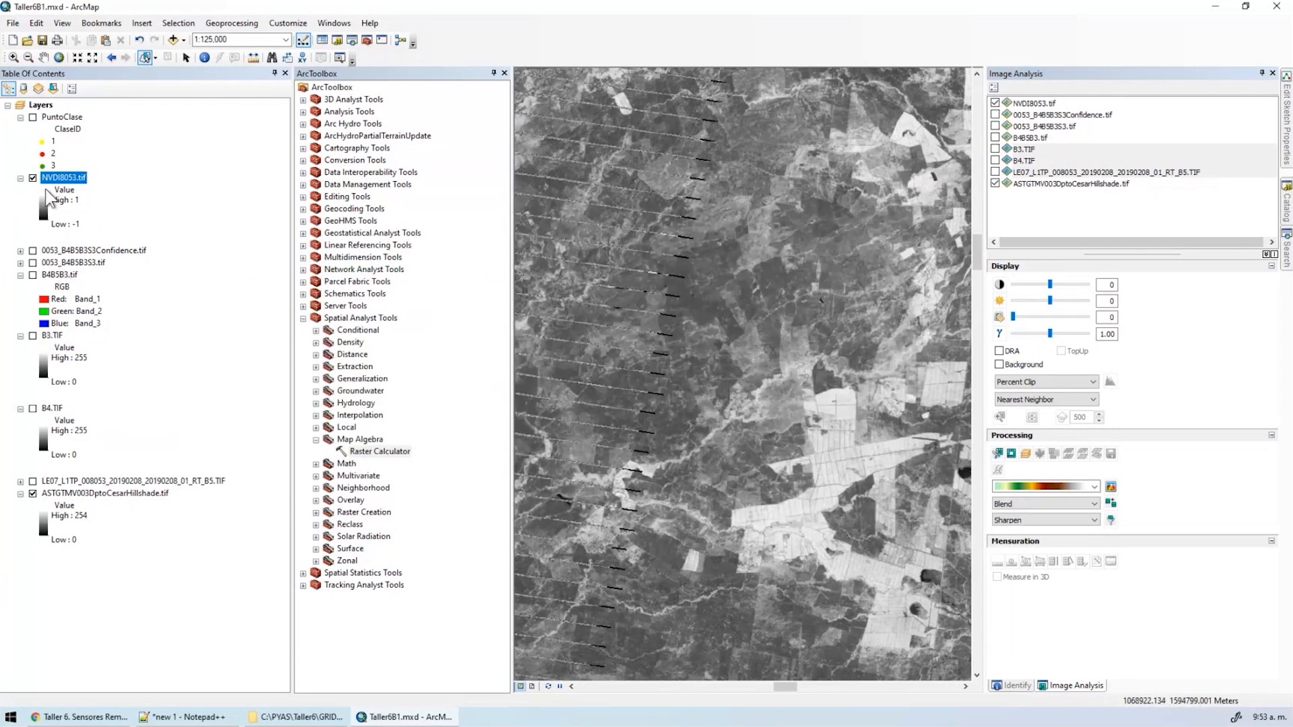
Hide the ASTGTMV003DptoCesarHillshade.tif layer, leaving only the NVDI8053.tif raster displayed.
left_click(32, 494)
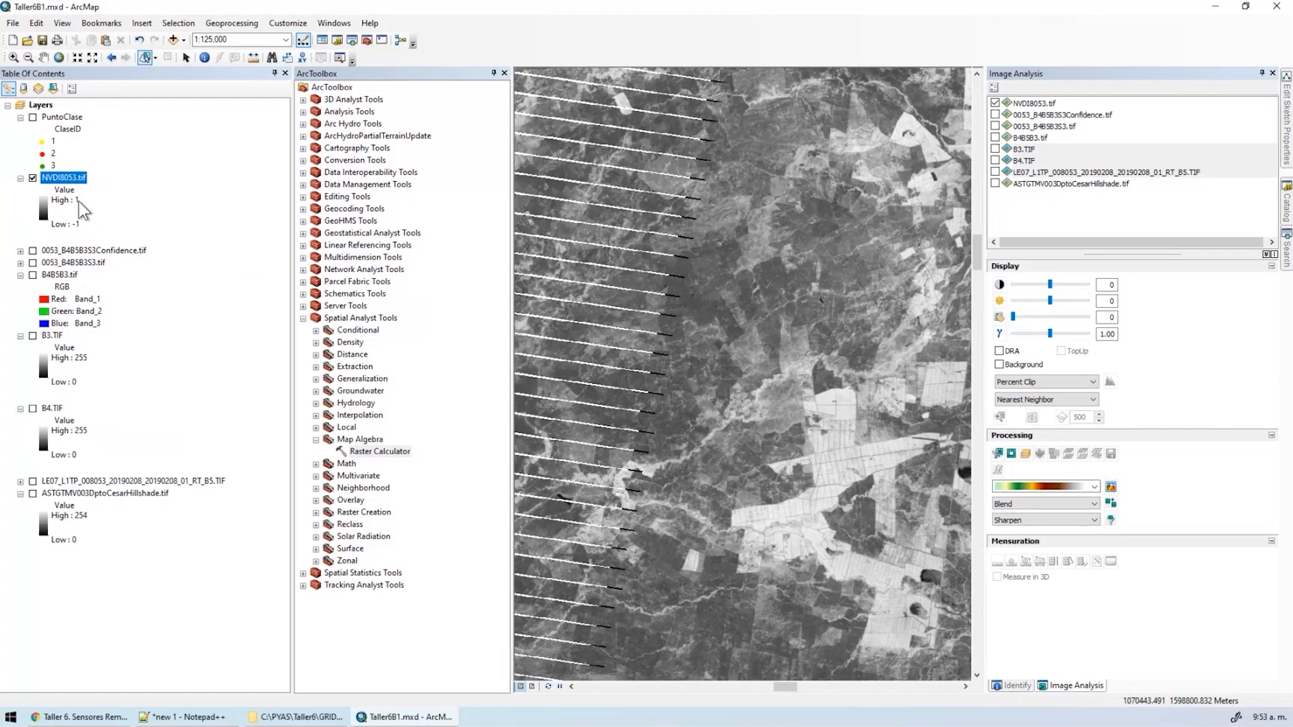
left_click(77, 220)
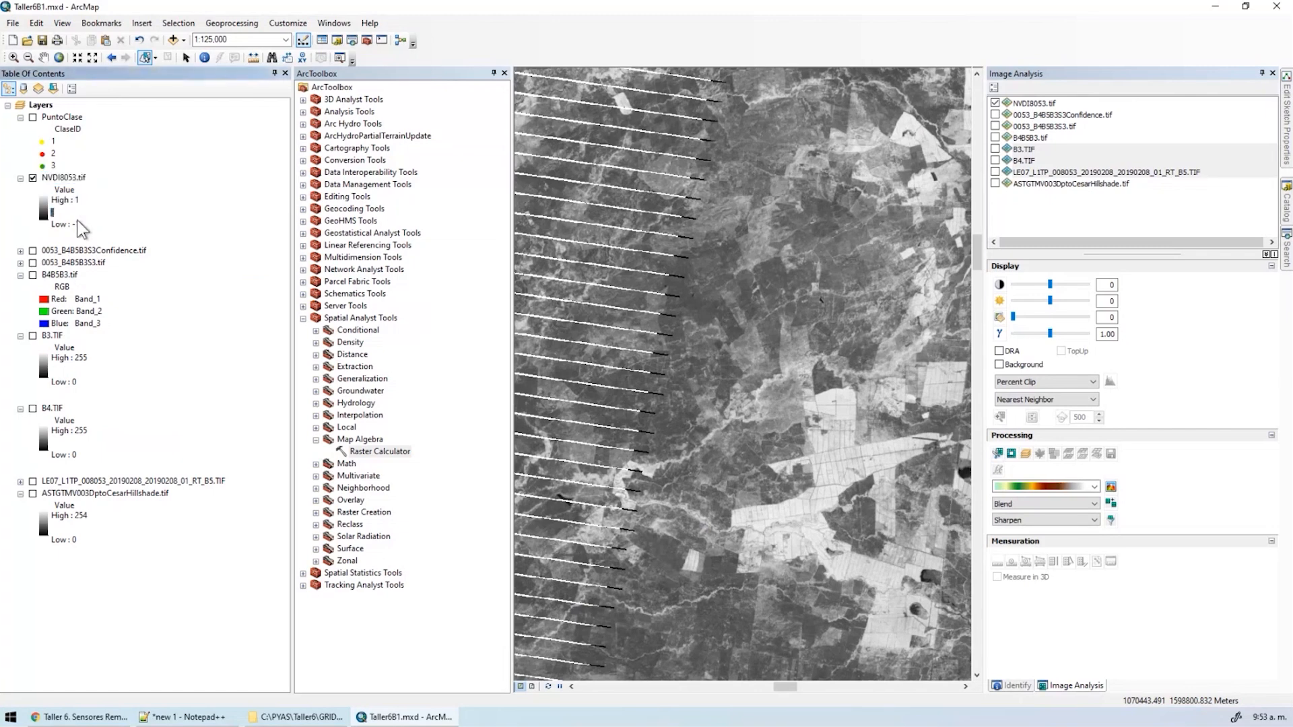
right_click(64, 178)
key("Escape")
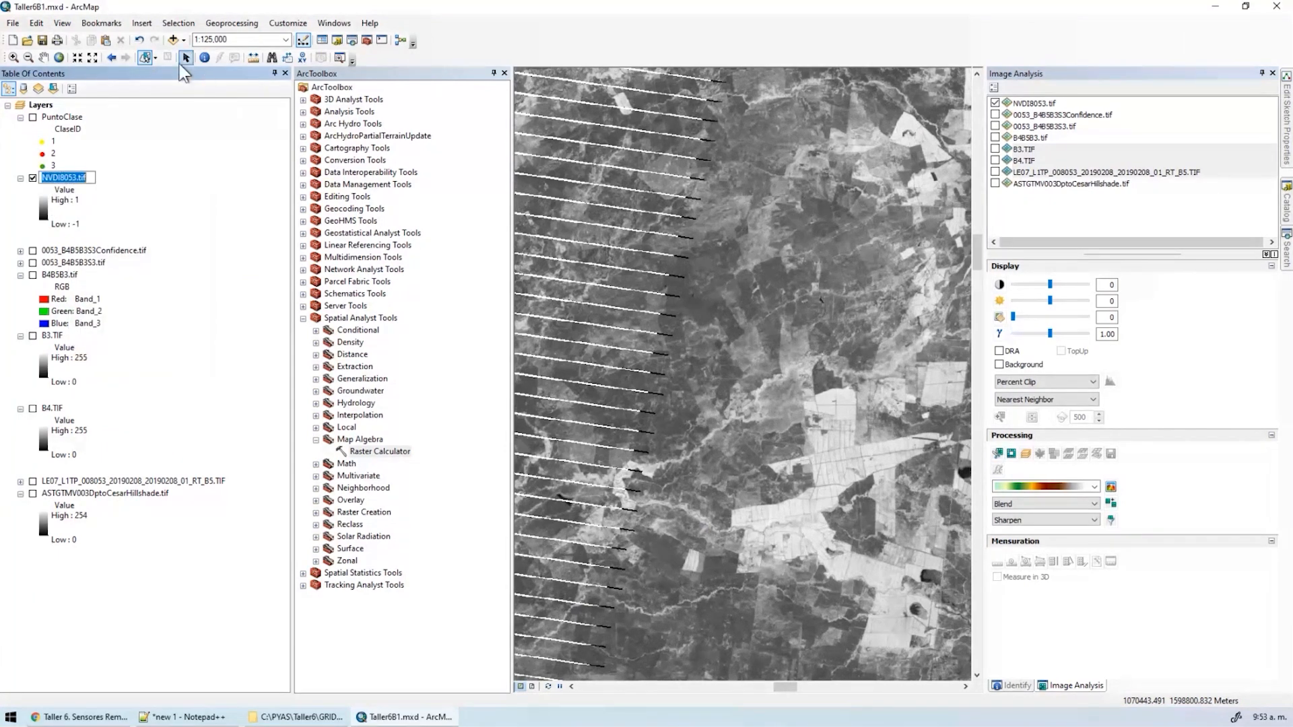
Identify the pixel values of NVDI8053.tif at several bright, grey and dark spots on the map.
left_click(204, 57)
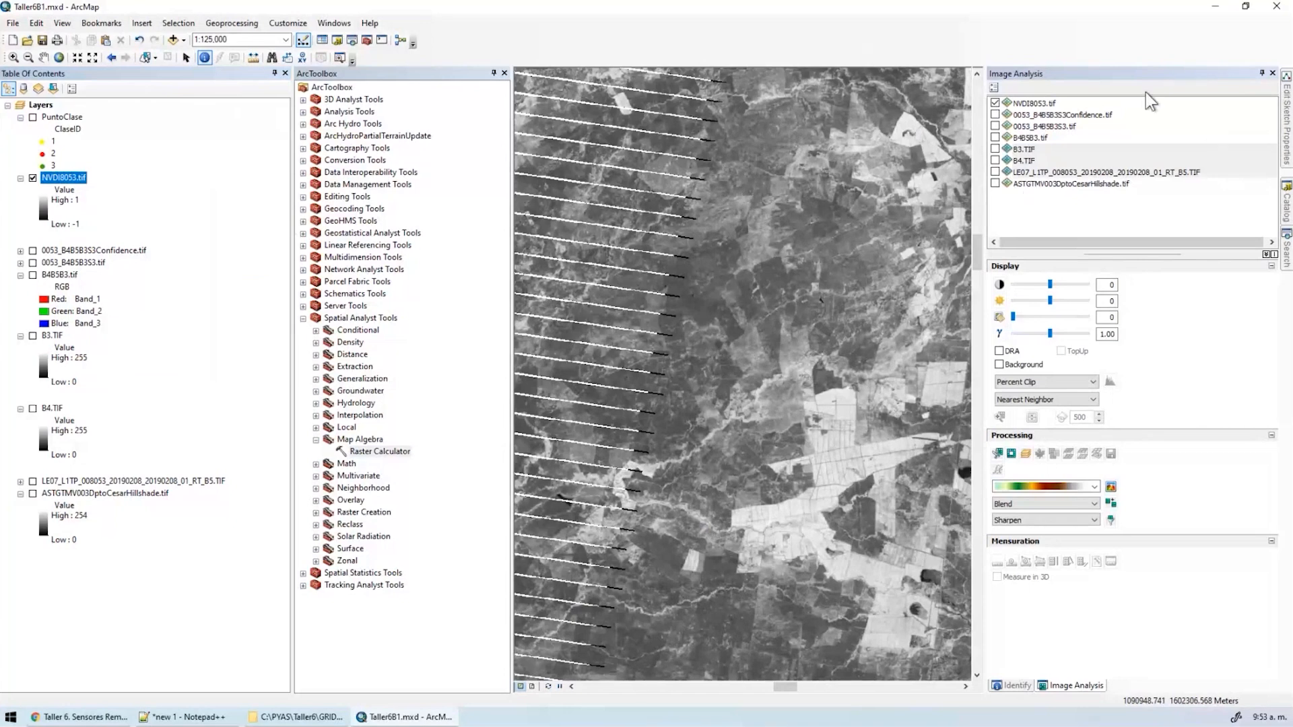
left_click(781, 228)
left_click(783, 232)
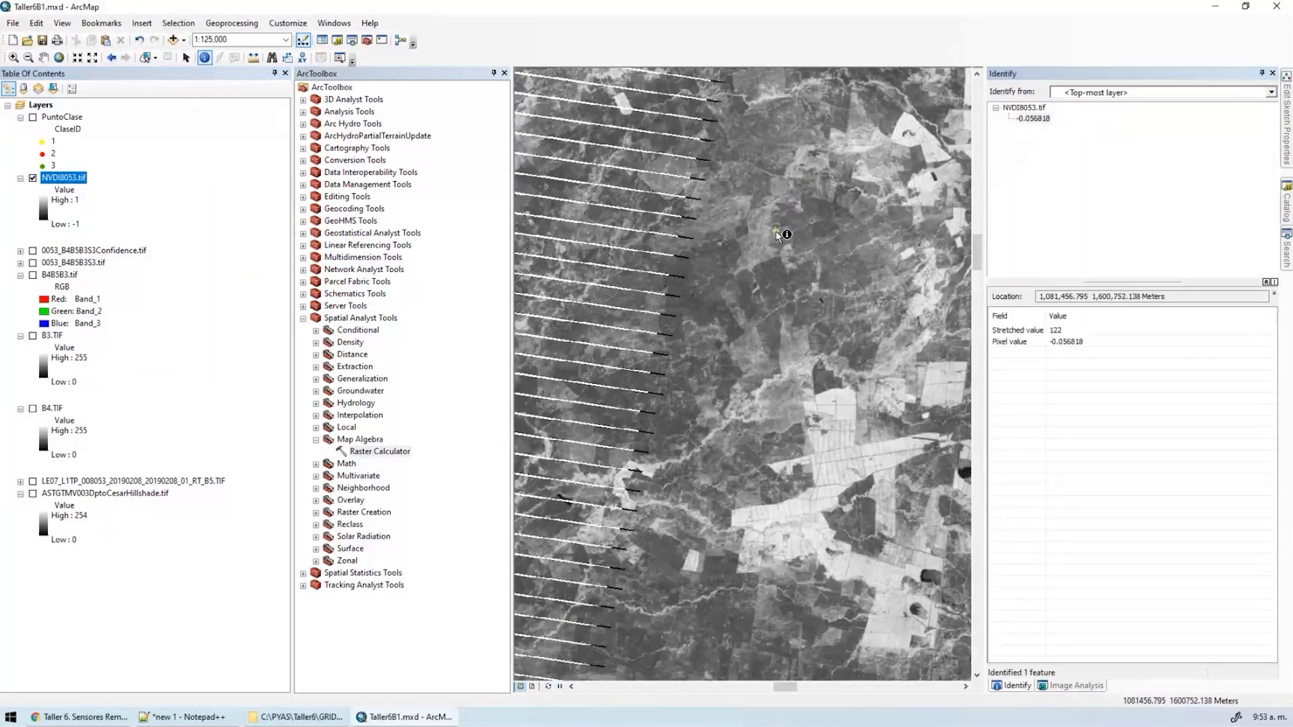
left_click(737, 206)
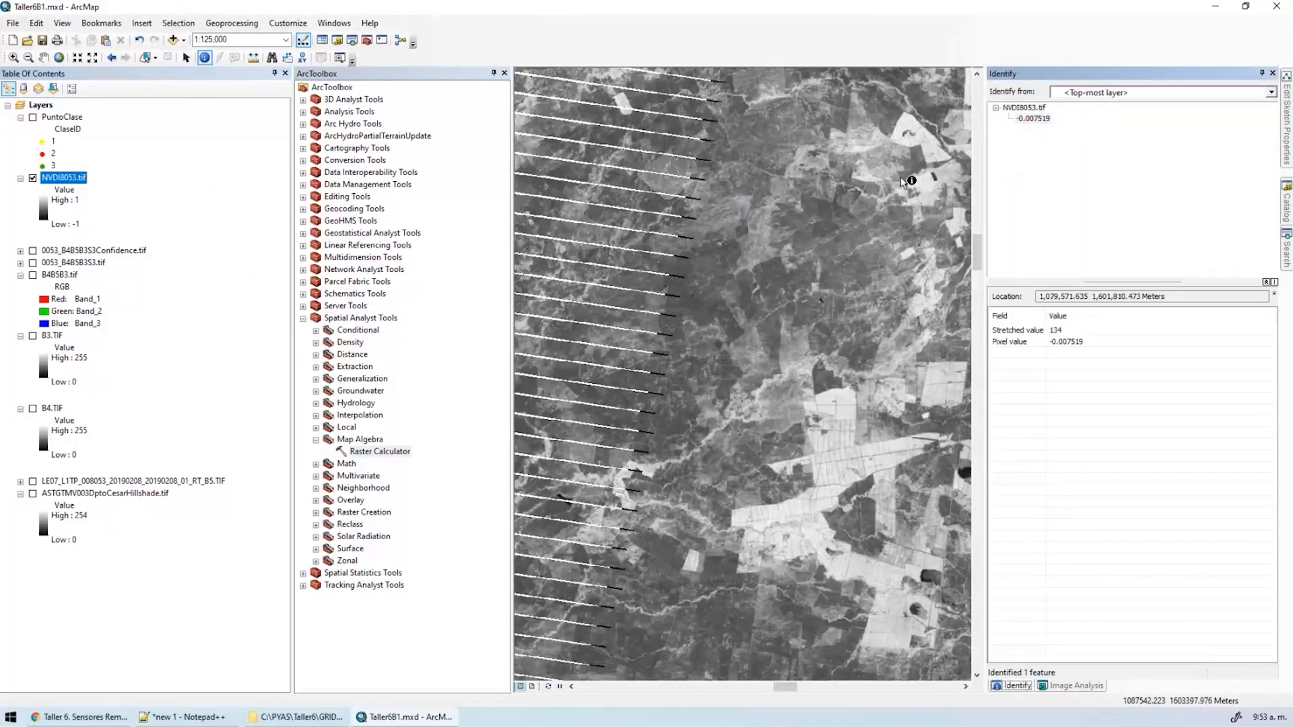
left_click(910, 112)
left_click(929, 580)
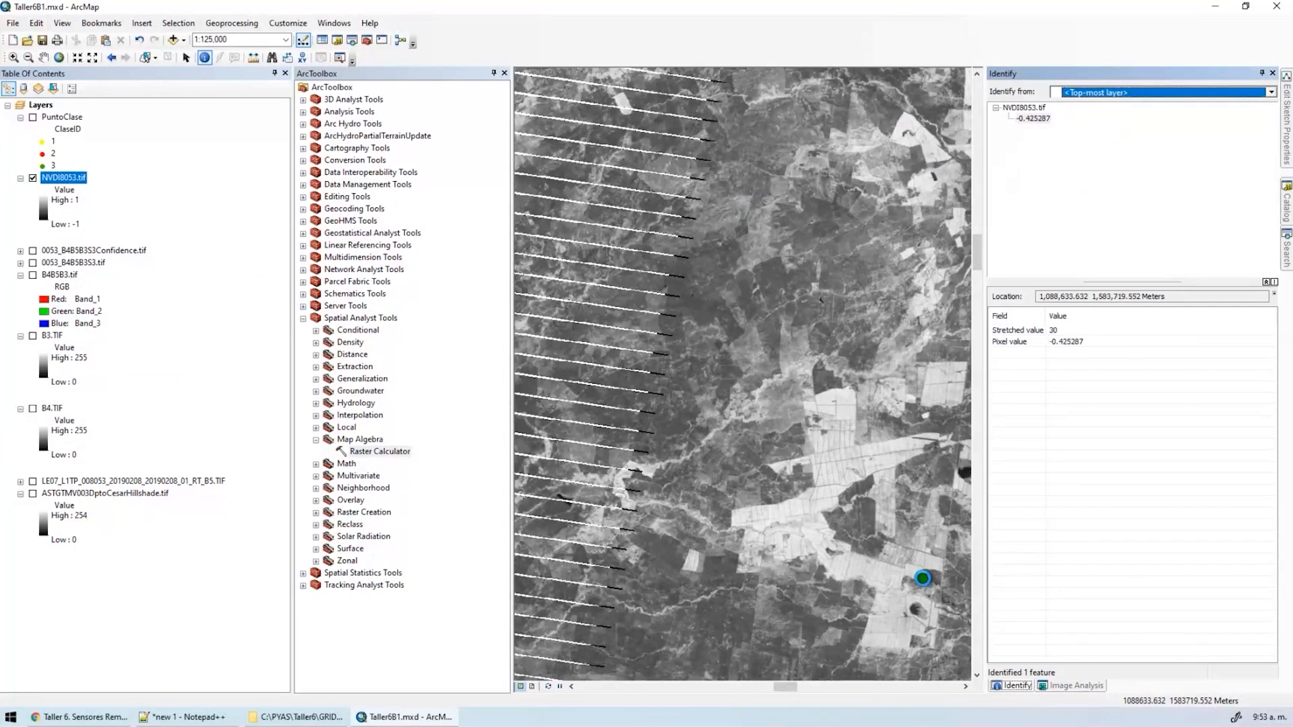
scroll(928, 581, "up", 3)
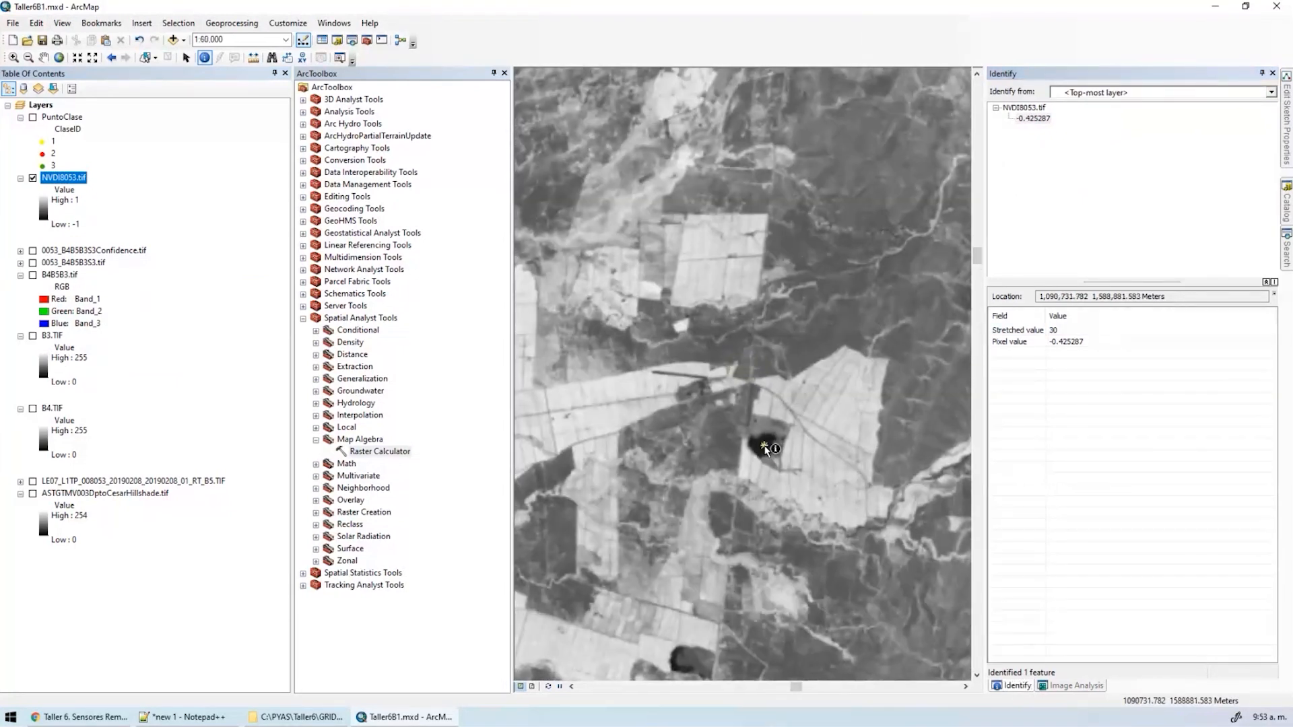
left_click(895, 194)
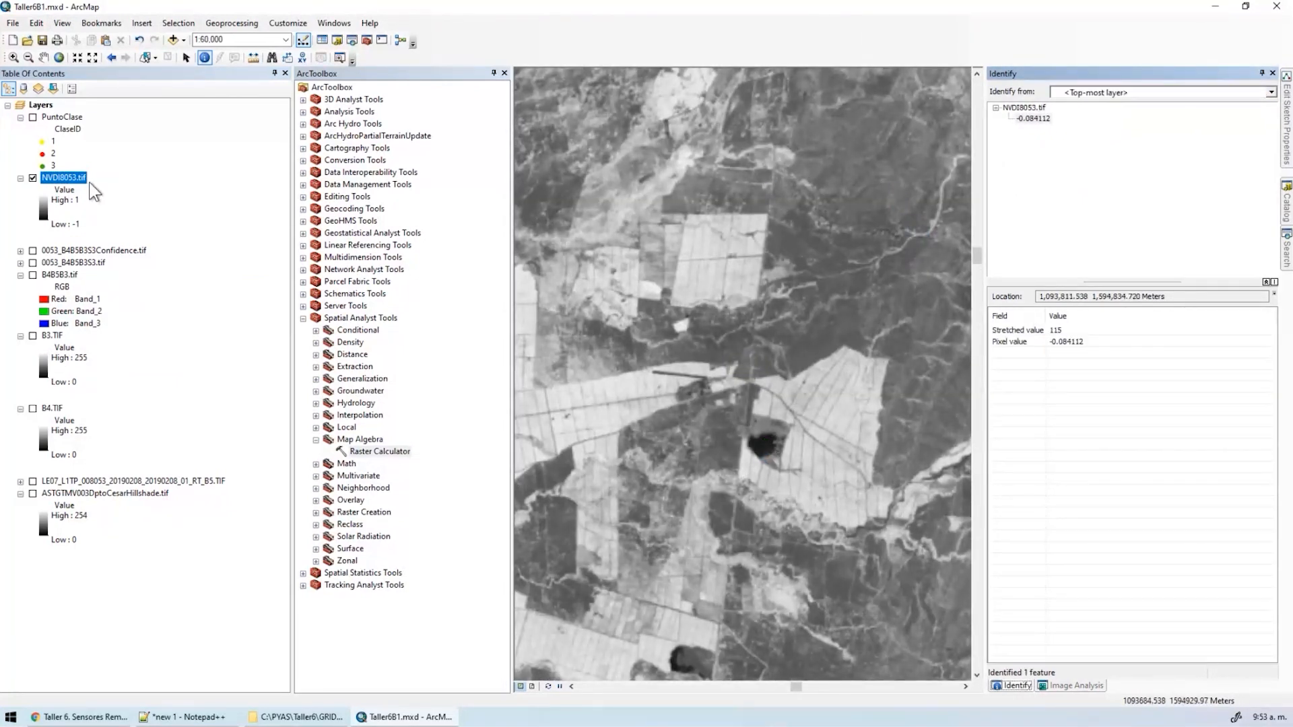
Switch the symbology of NVDI8053.tif to Classified with 5 classes.
double_click(73, 178)
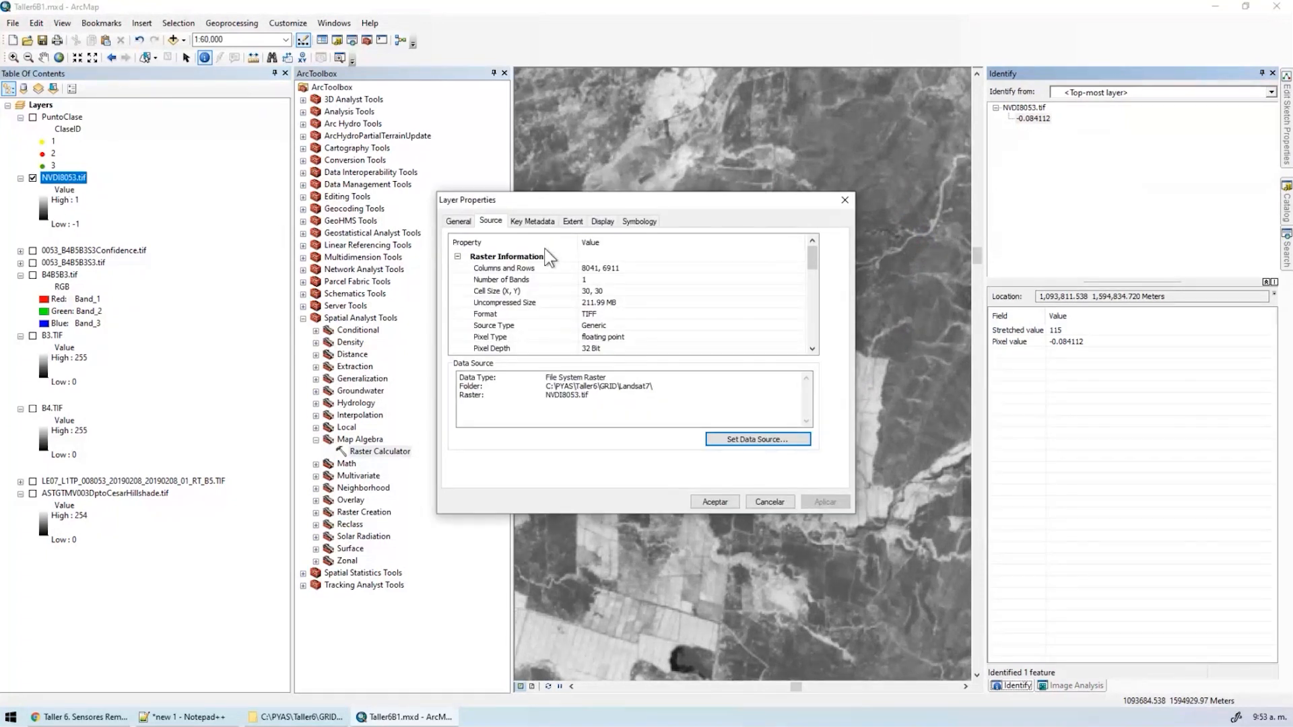
left_click(637, 223)
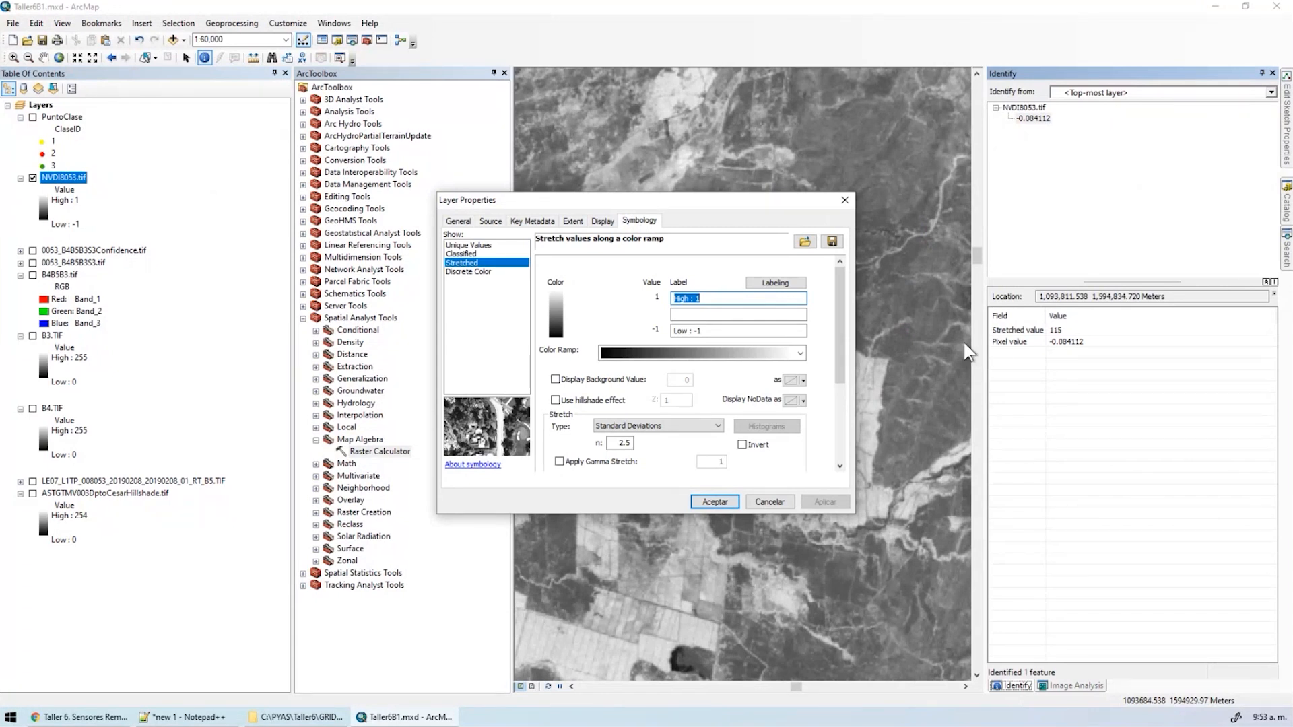
left_click(472, 254)
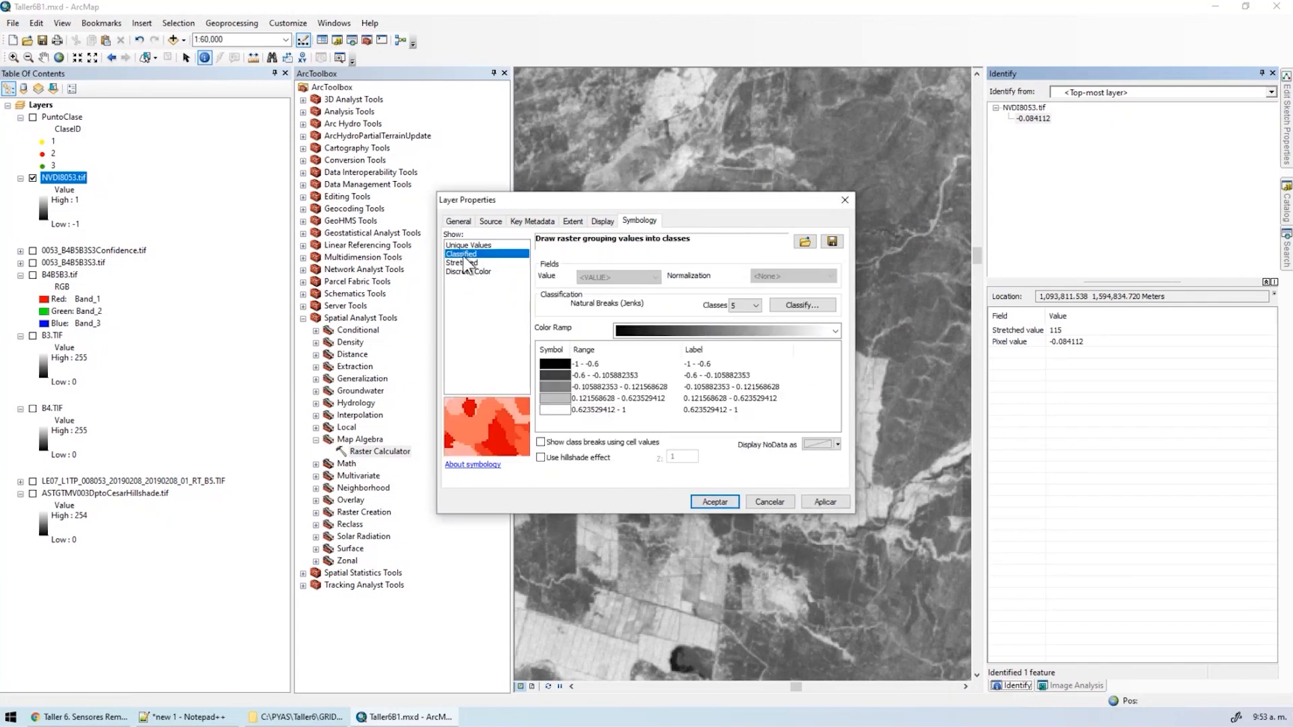
left_click(757, 306)
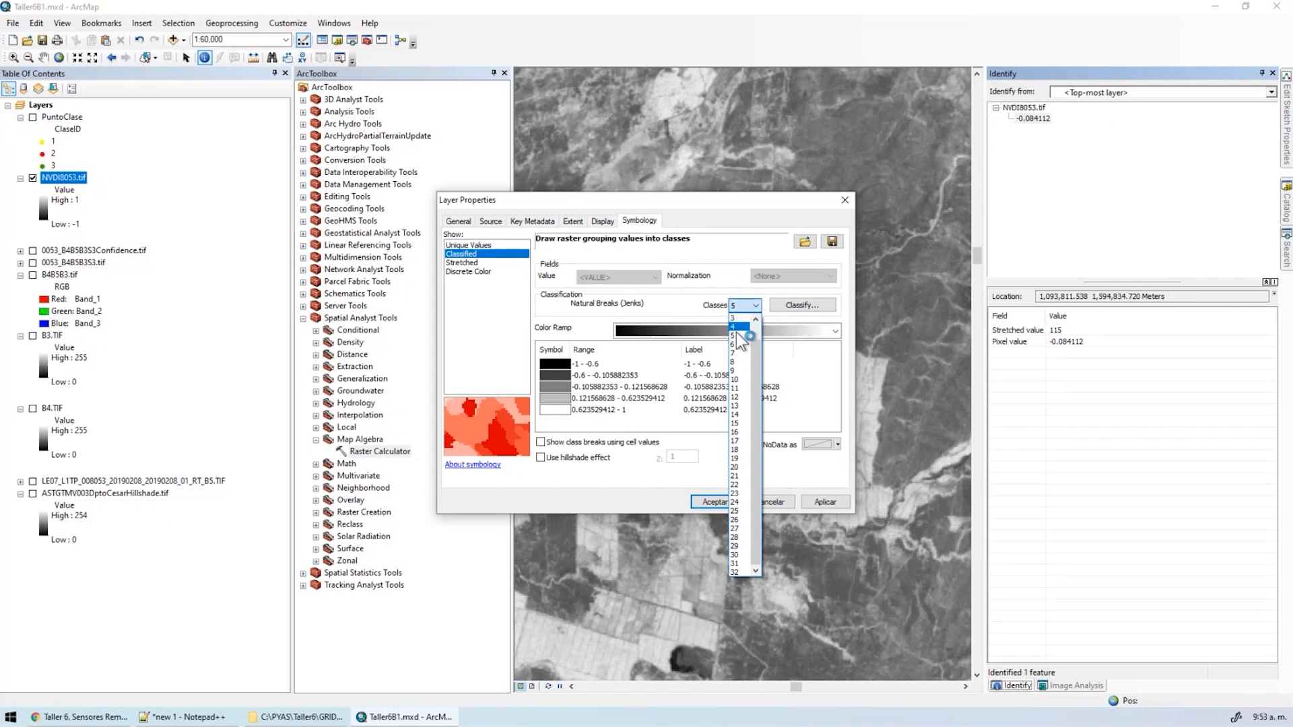
left_click(742, 335)
Apply the green-yellow-red color ramp to the classified NVDI8053.tif layer.
left_click(670, 329)
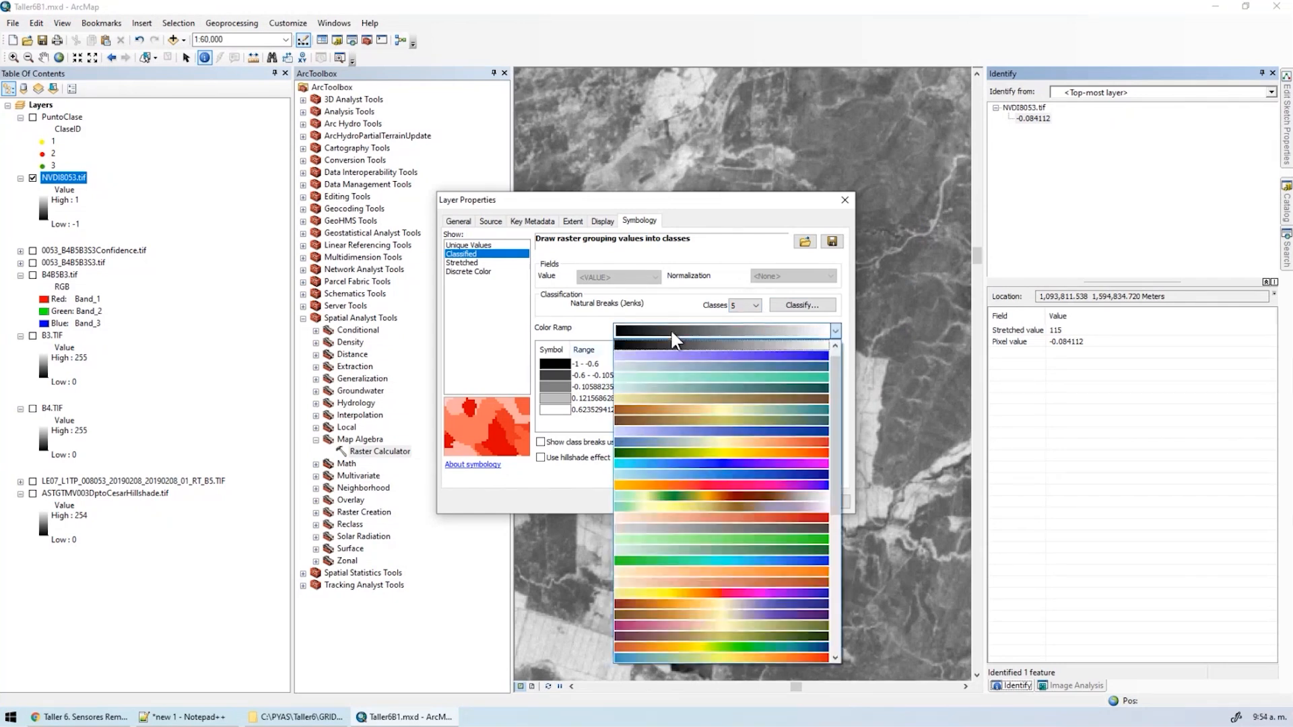
scroll(831, 491, "down", 3)
left_click_drag(833, 495, 834, 587)
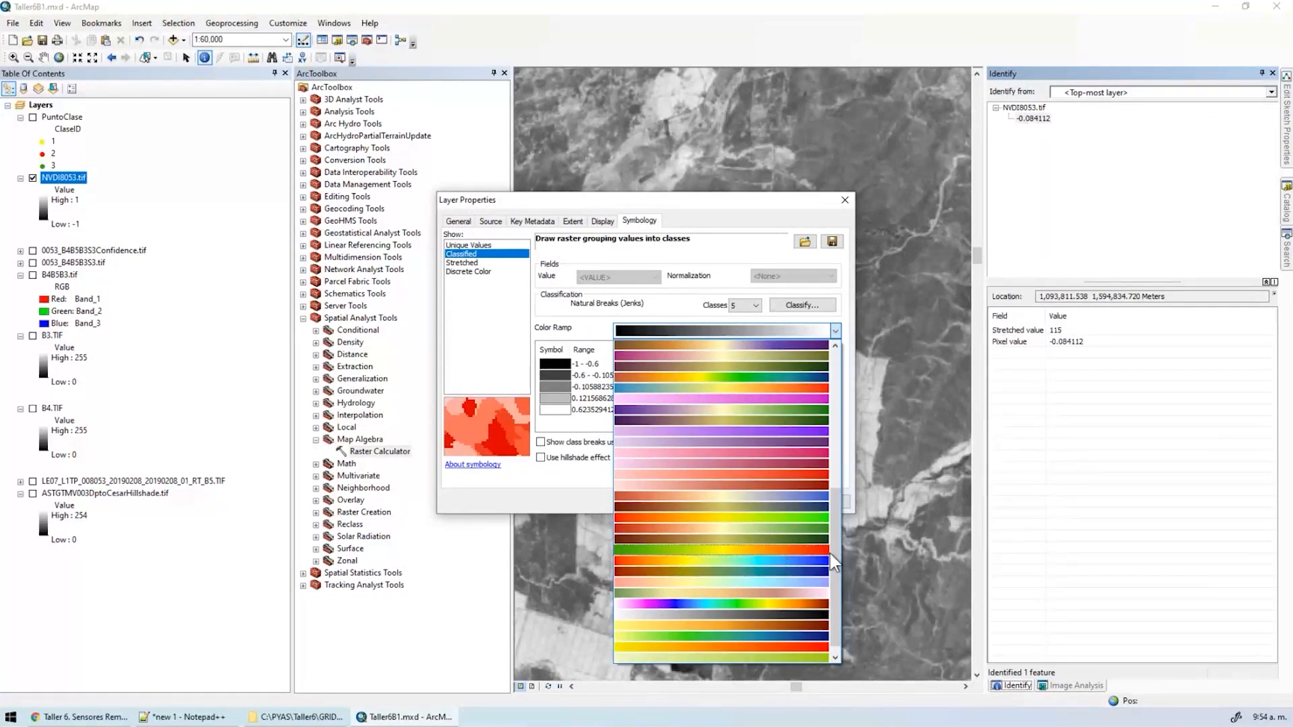
left_click_drag(836, 542, 836, 549)
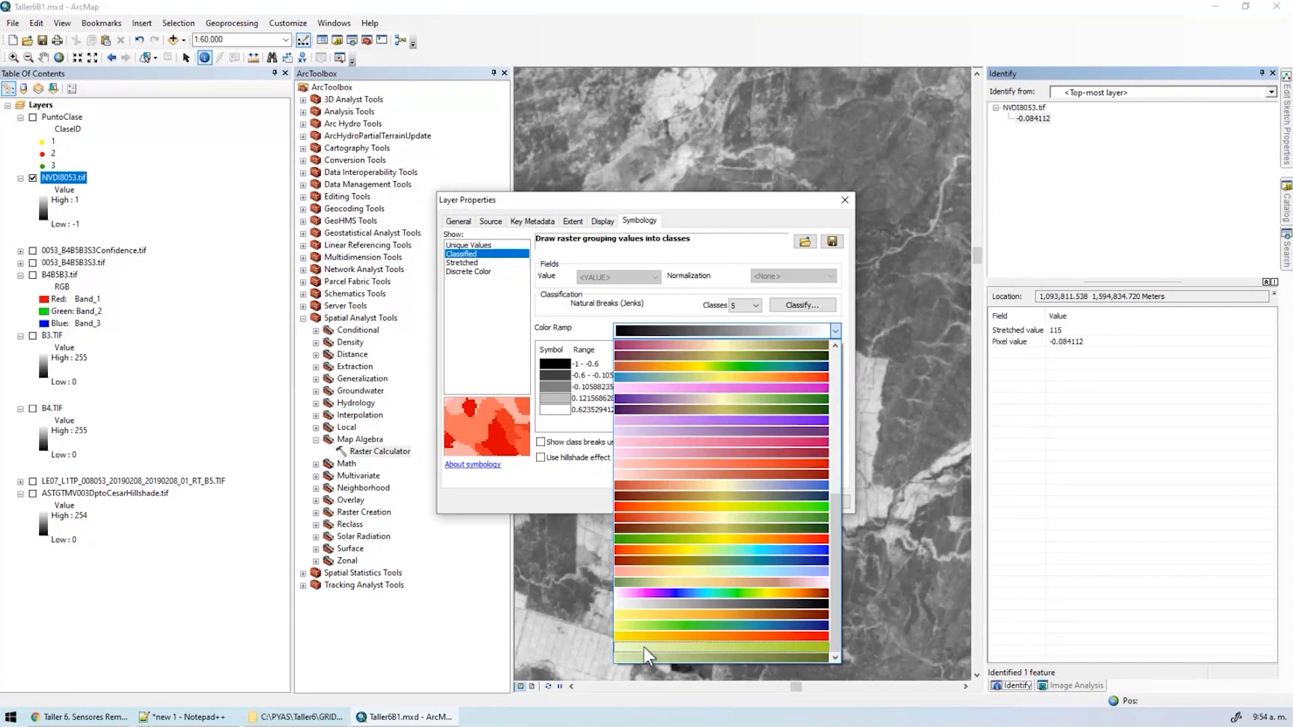
left_click_drag(835, 561, 835, 410)
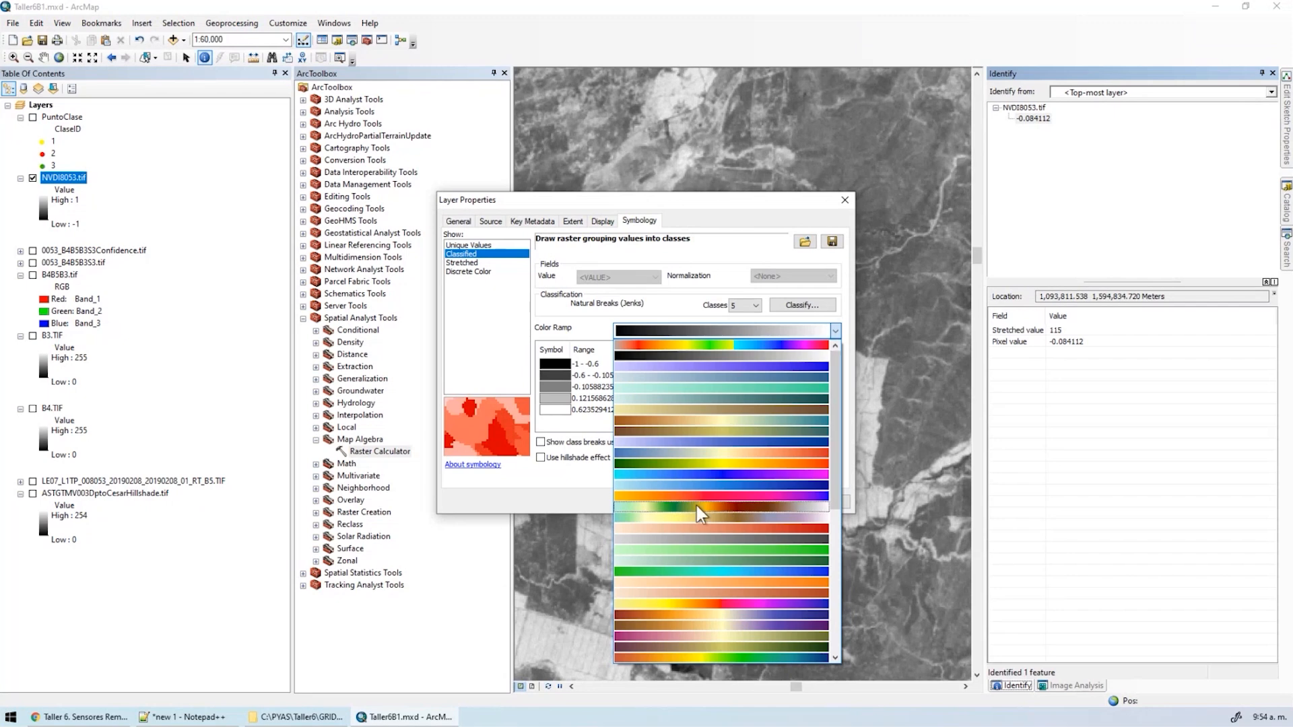
left_click(673, 463)
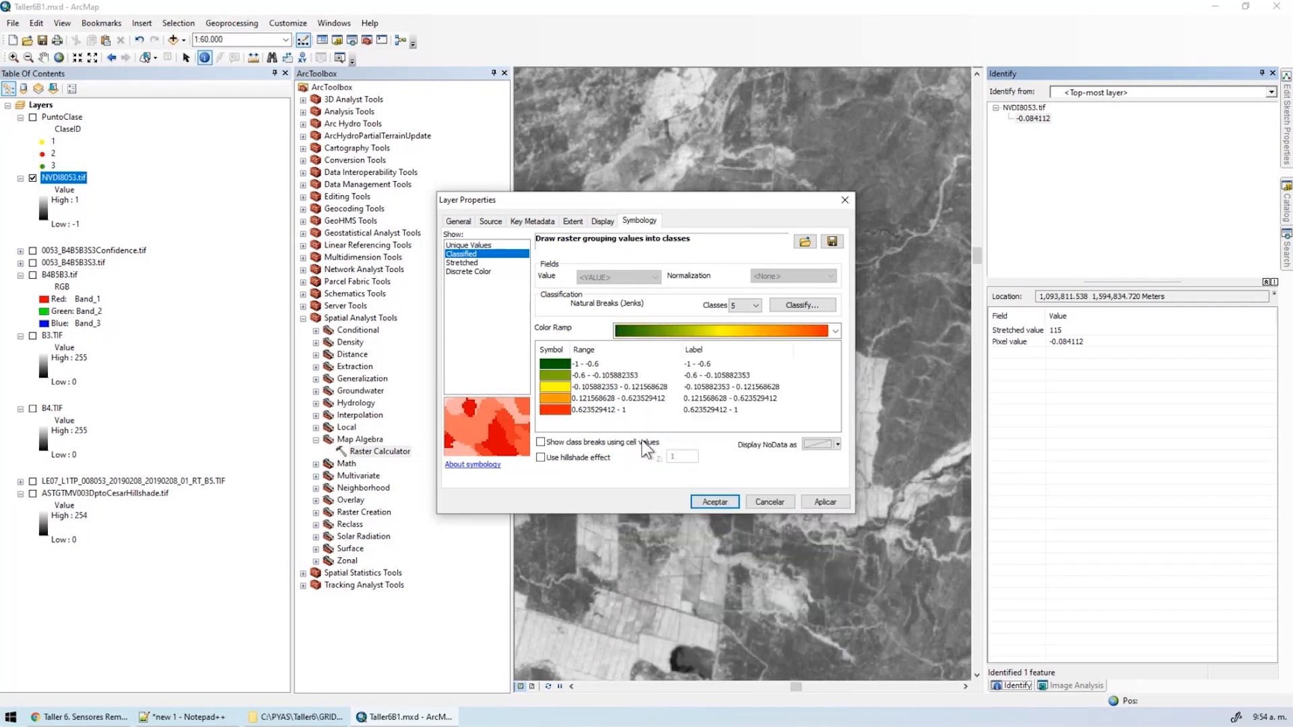
left_click(826, 501)
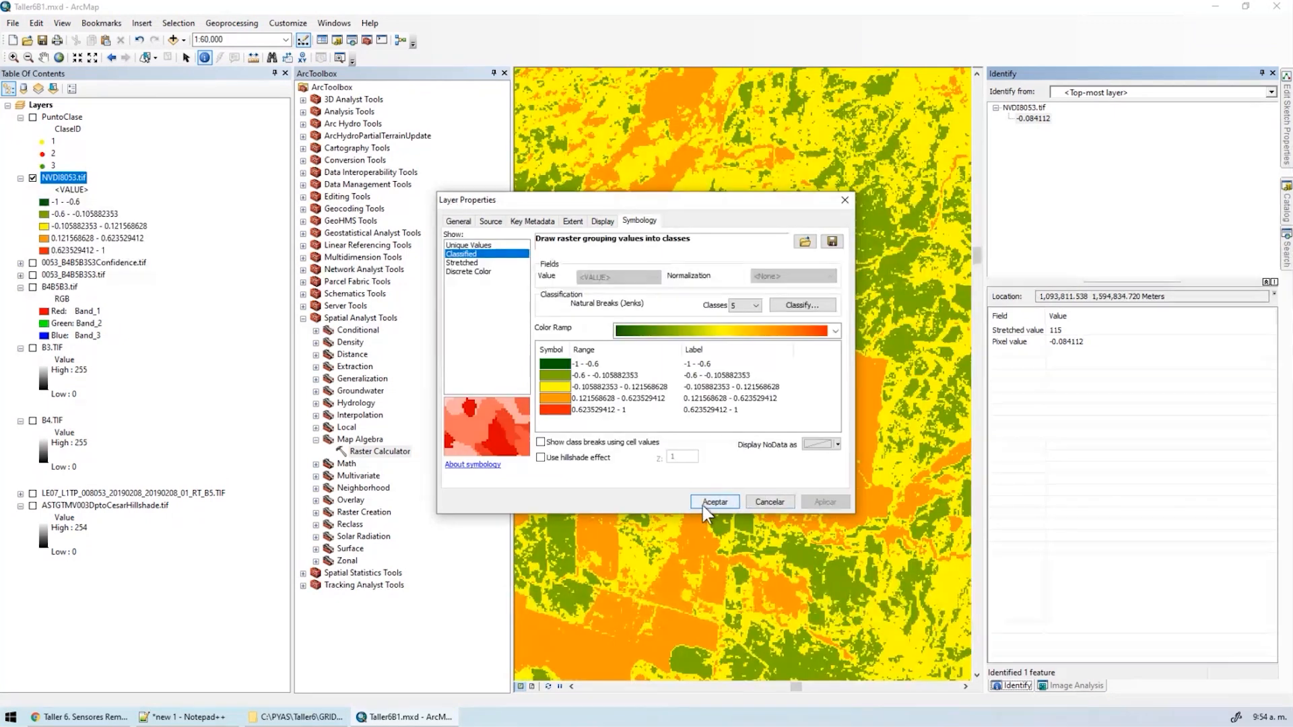
Review the Natural Breaks (Jenks) classification settings, then close the layer properties and inspect the classified raster on the map.
left_click(784, 302)
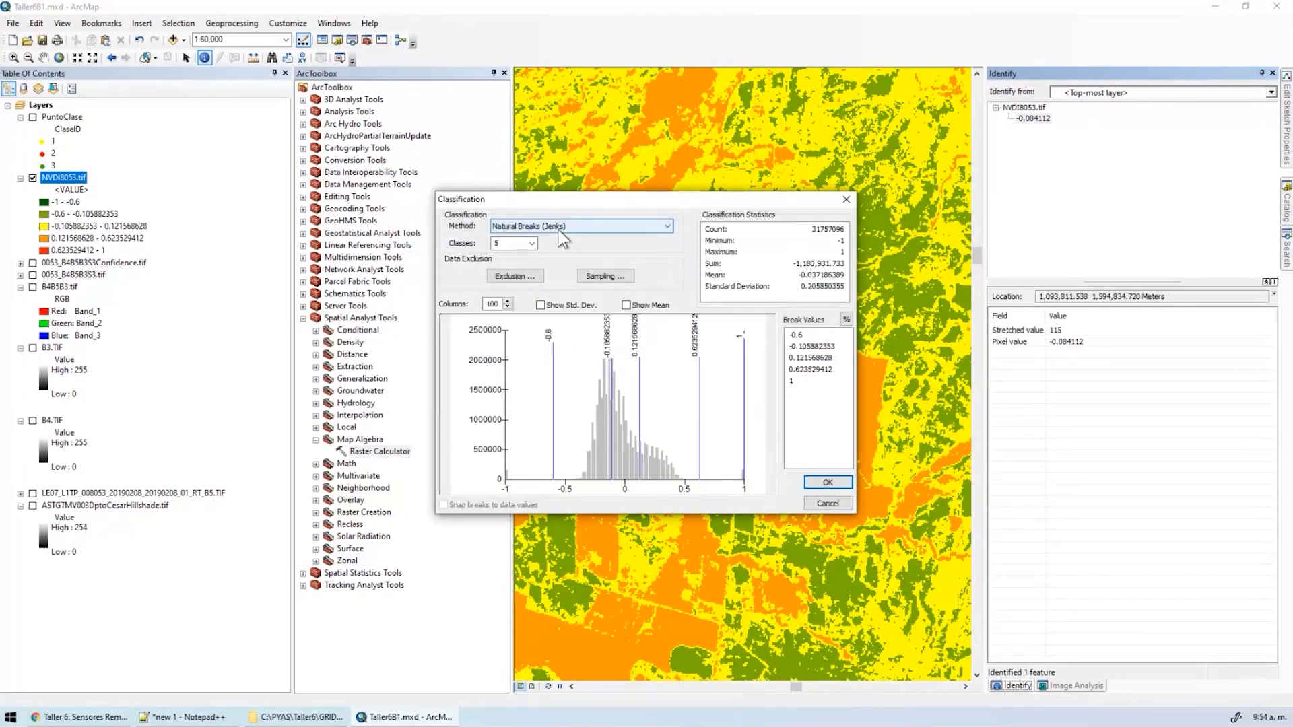
left_click(828, 482)
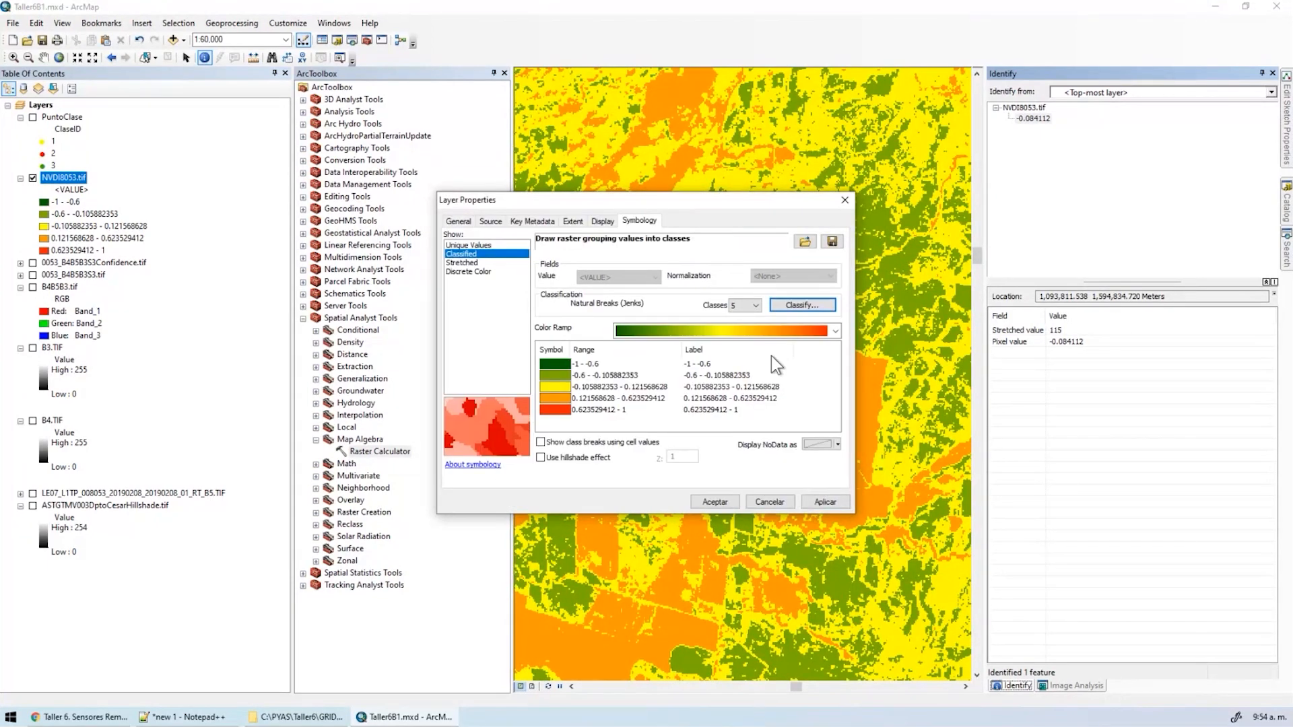
left_click(715, 503)
scroll(725, 366, "down", 3)
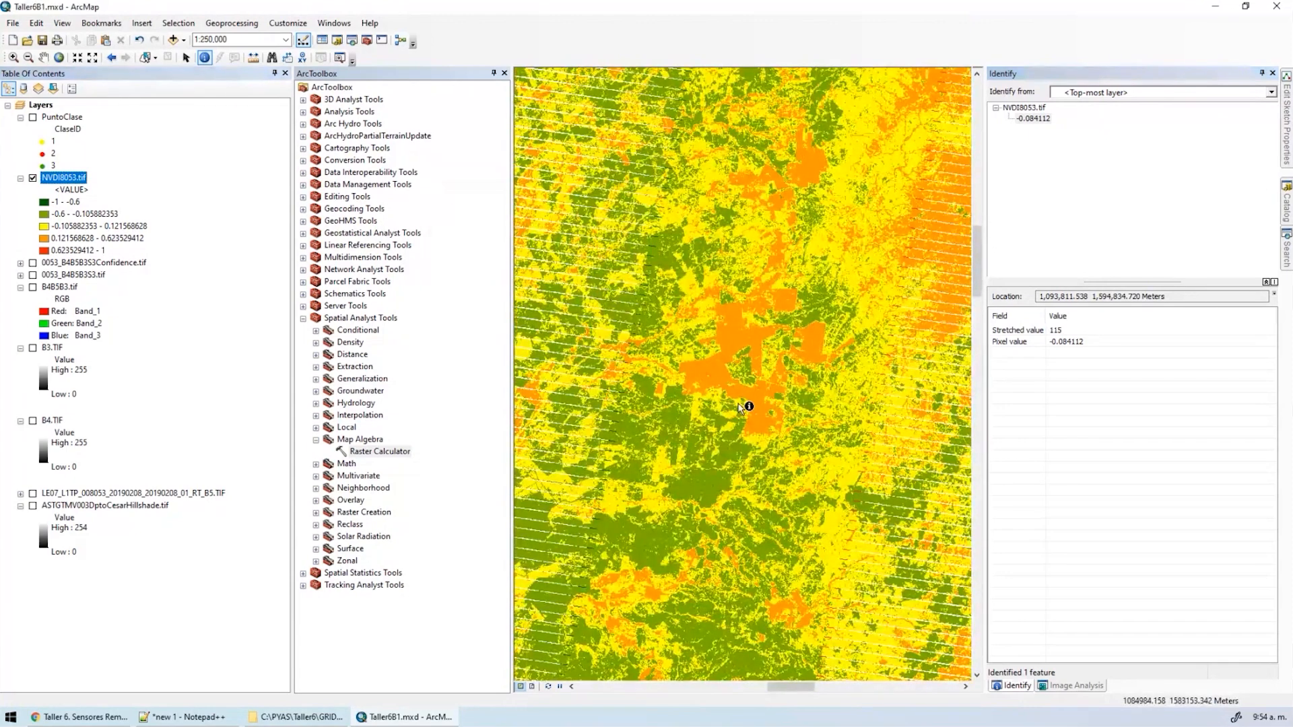
scroll(741, 408, "up", 2)
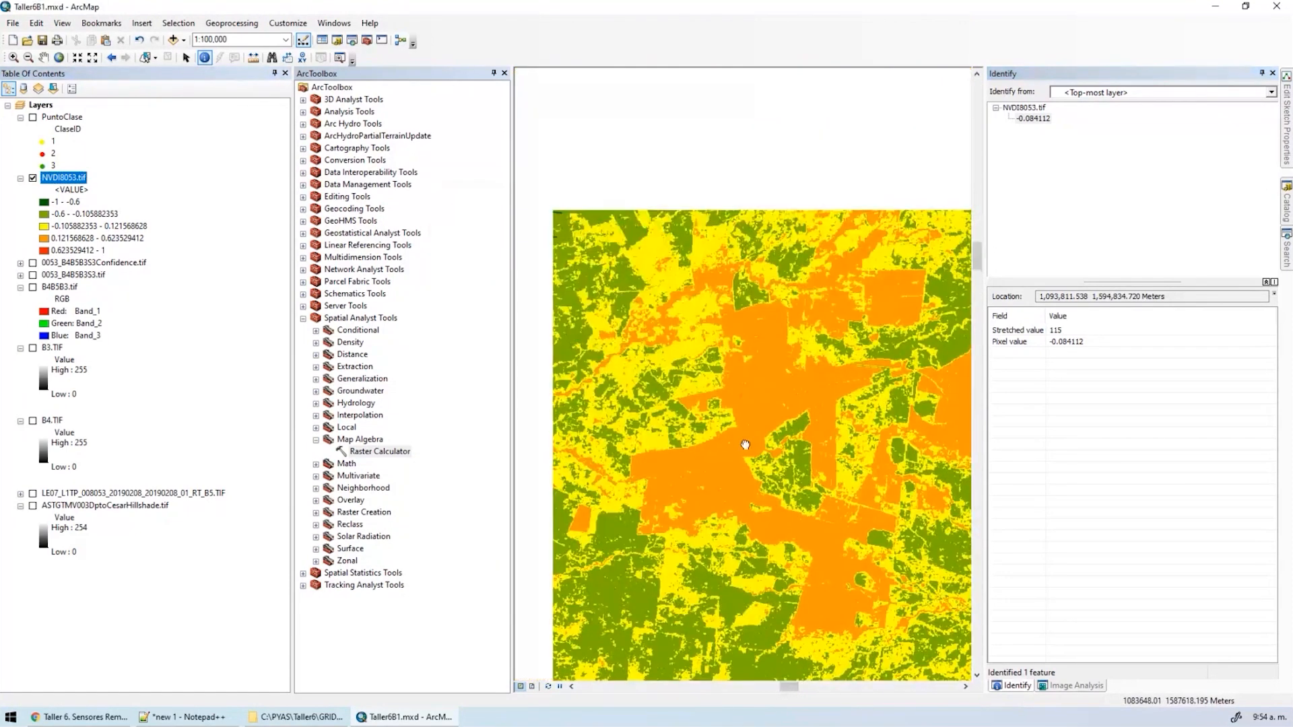
Identify the pixel values of the classified NVDI8053.tif layer at spots in the orange and yellow areas, and survey the surrounding map.
left_click(764, 416)
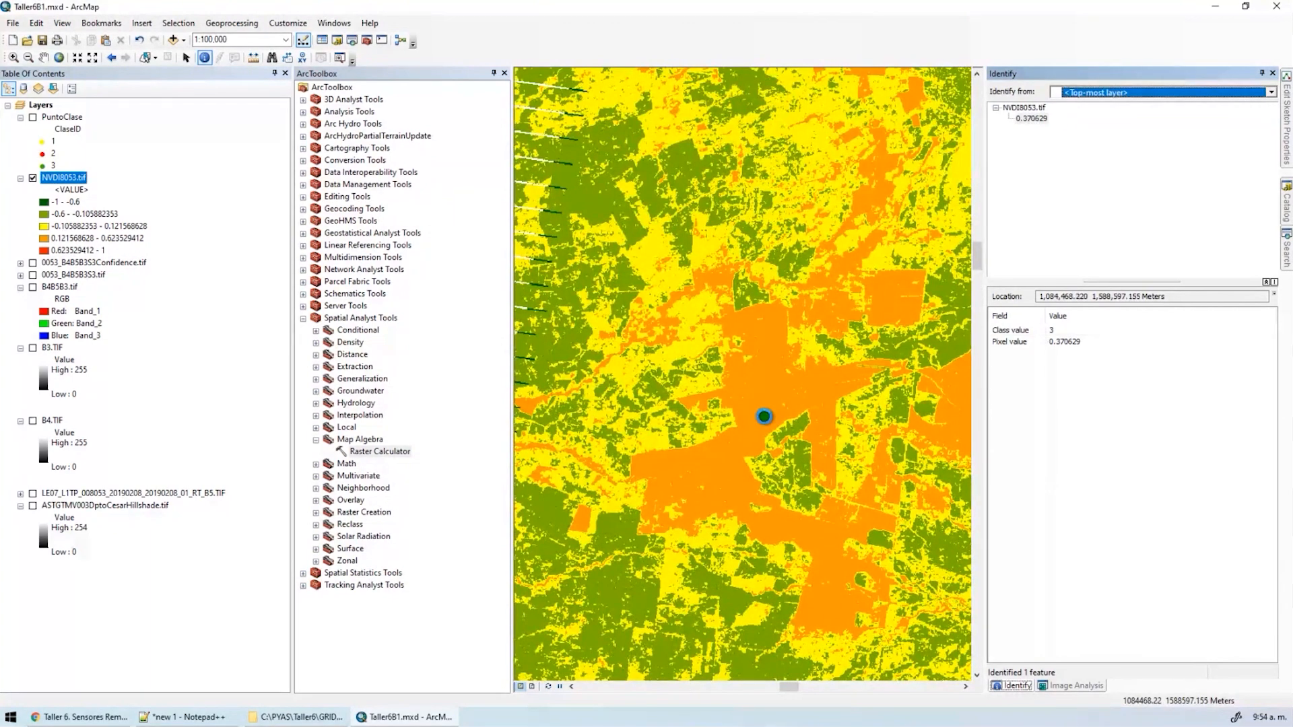
left_click(769, 319)
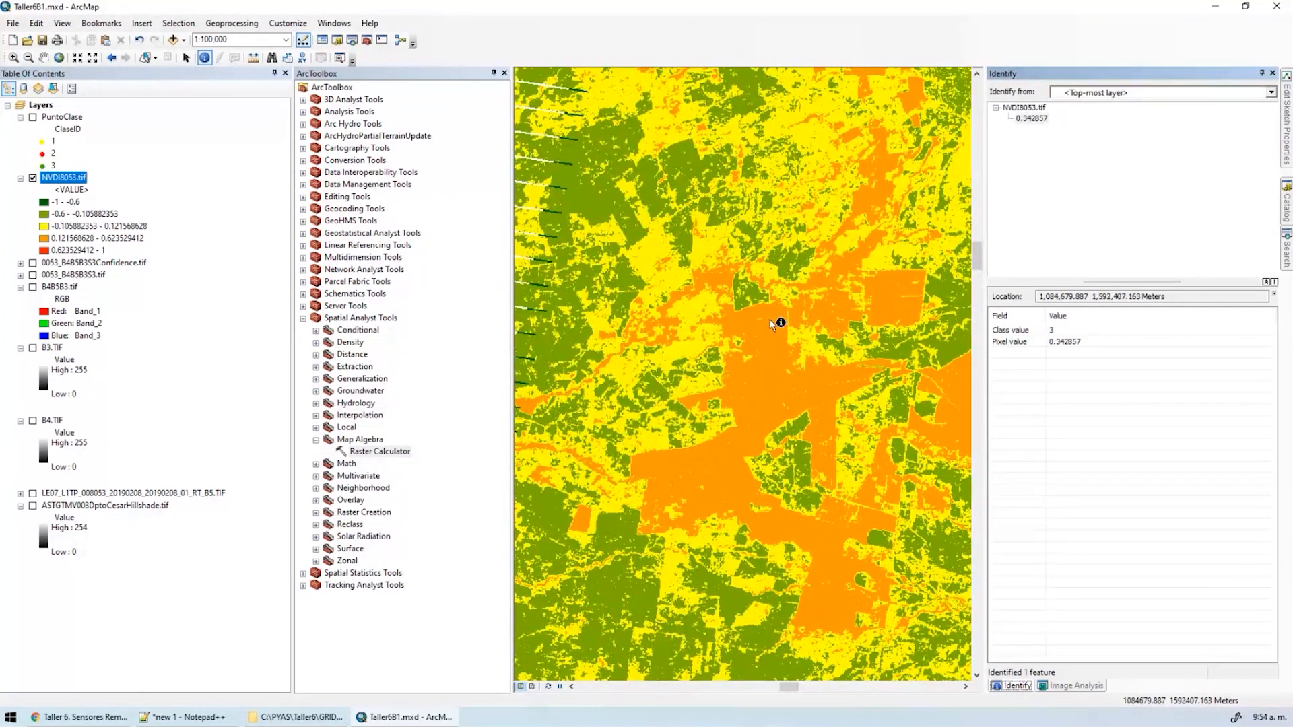
left_click(654, 250)
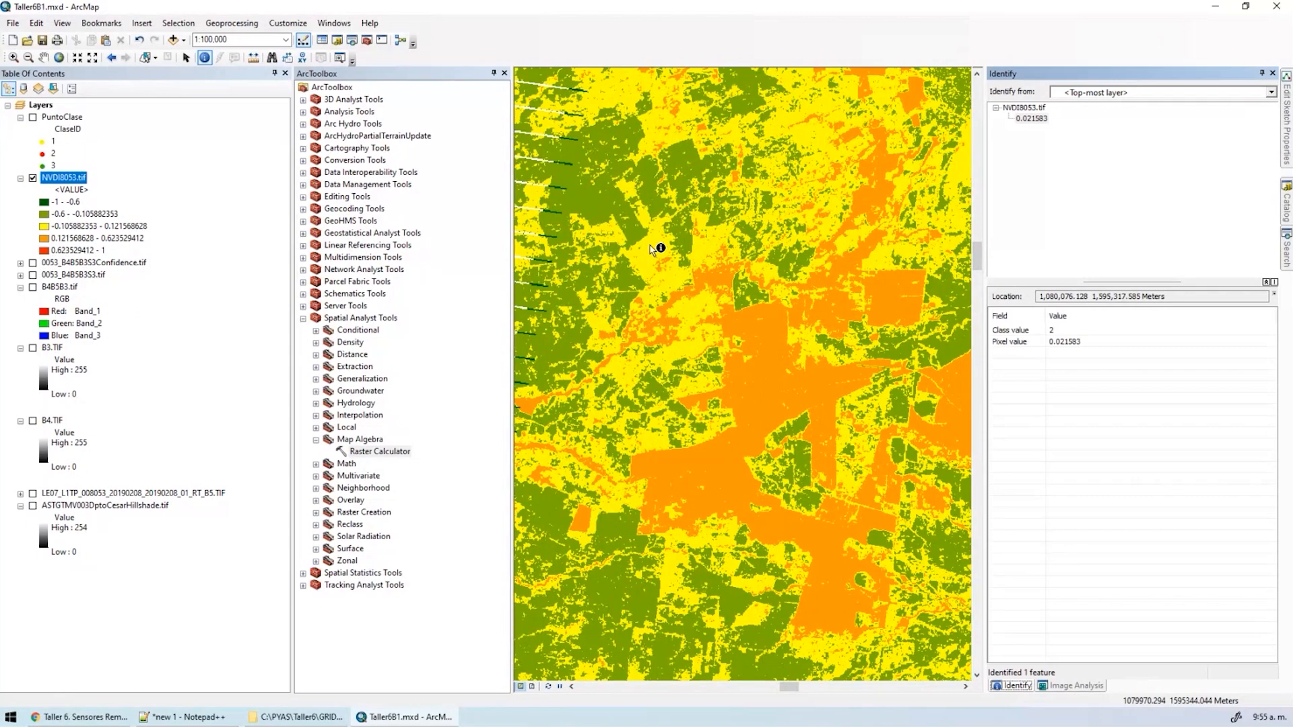
scroll(734, 363, "up", 5)
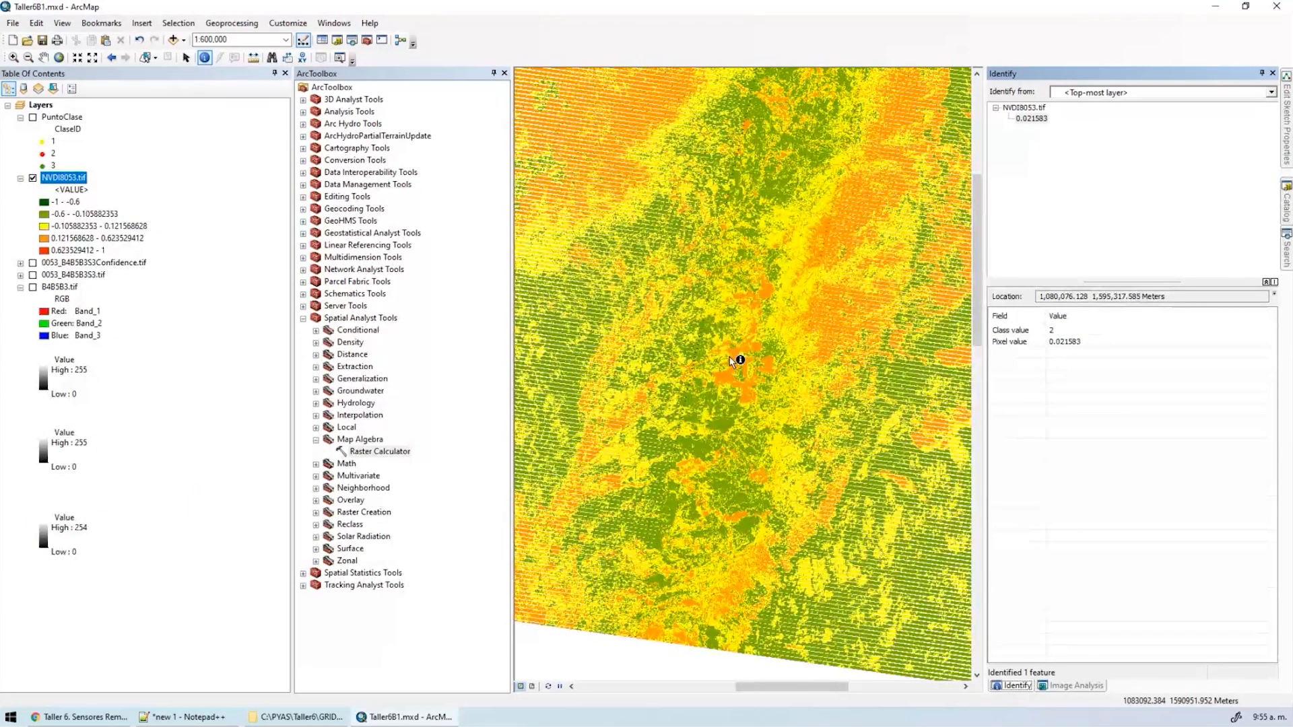
scroll(733, 362, "down", 3)
left_click_drag(698, 352, 804, 78)
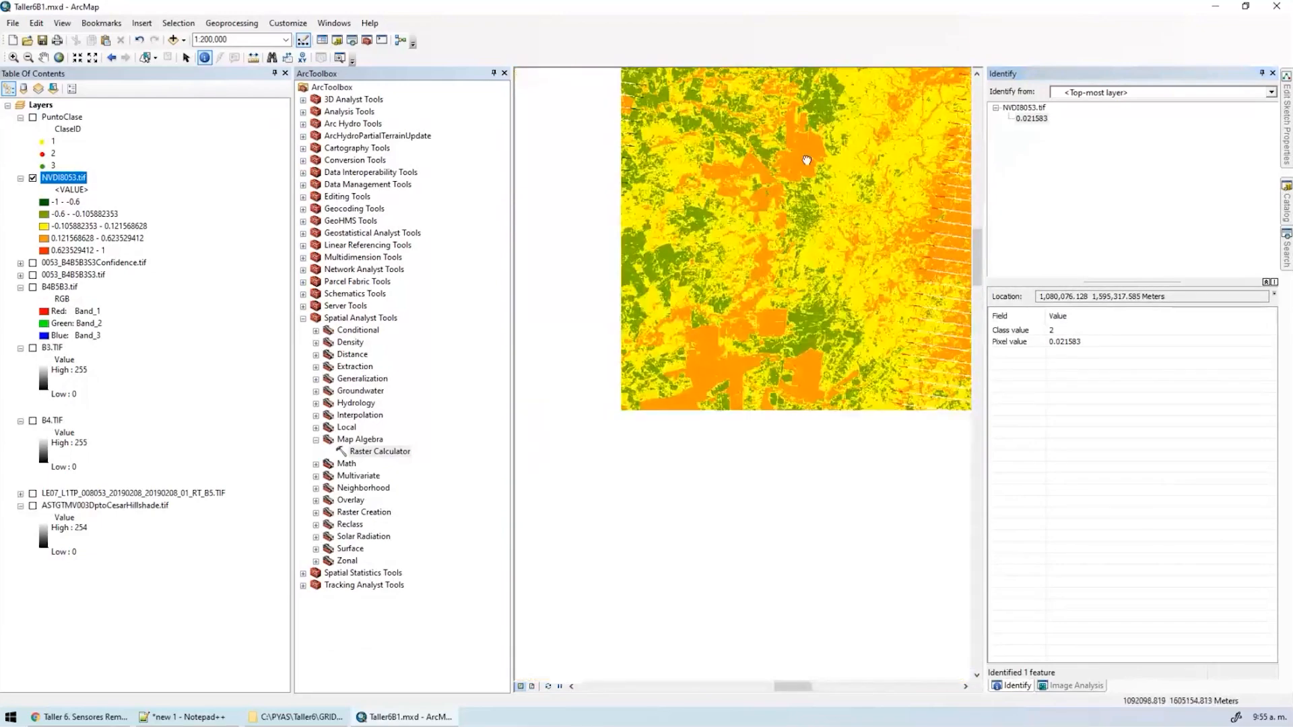
left_click_drag(757, 467, 774, 225)
left_click_drag(728, 414, 734, 216)
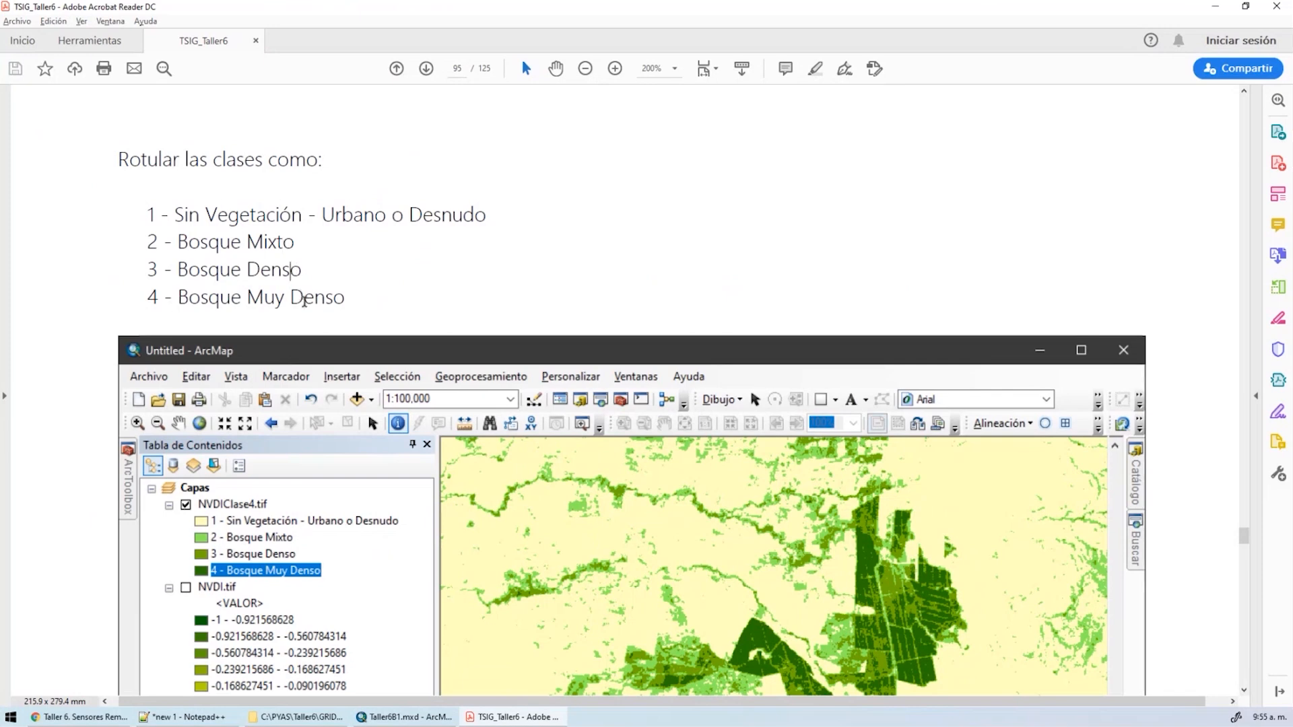
Review the class breaks and tool settings in section 6.1 Reclasificación of the TSIG_Taller6 guide in Adobe Acrobat Reader.
scroll(460, 291, "up", 5)
scroll(461, 292, "up", 5)
scroll(461, 291, "down", 2)
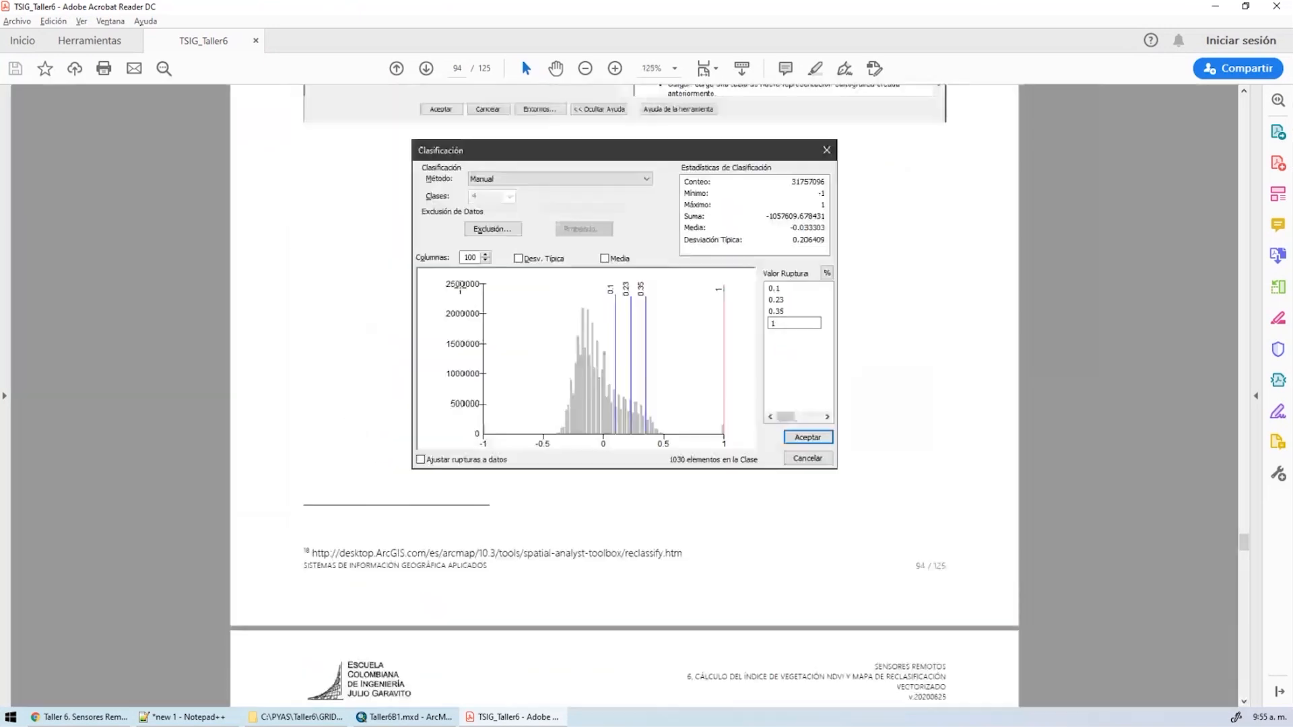
scroll(460, 293, "up", 8)
scroll(461, 293, "up", 10)
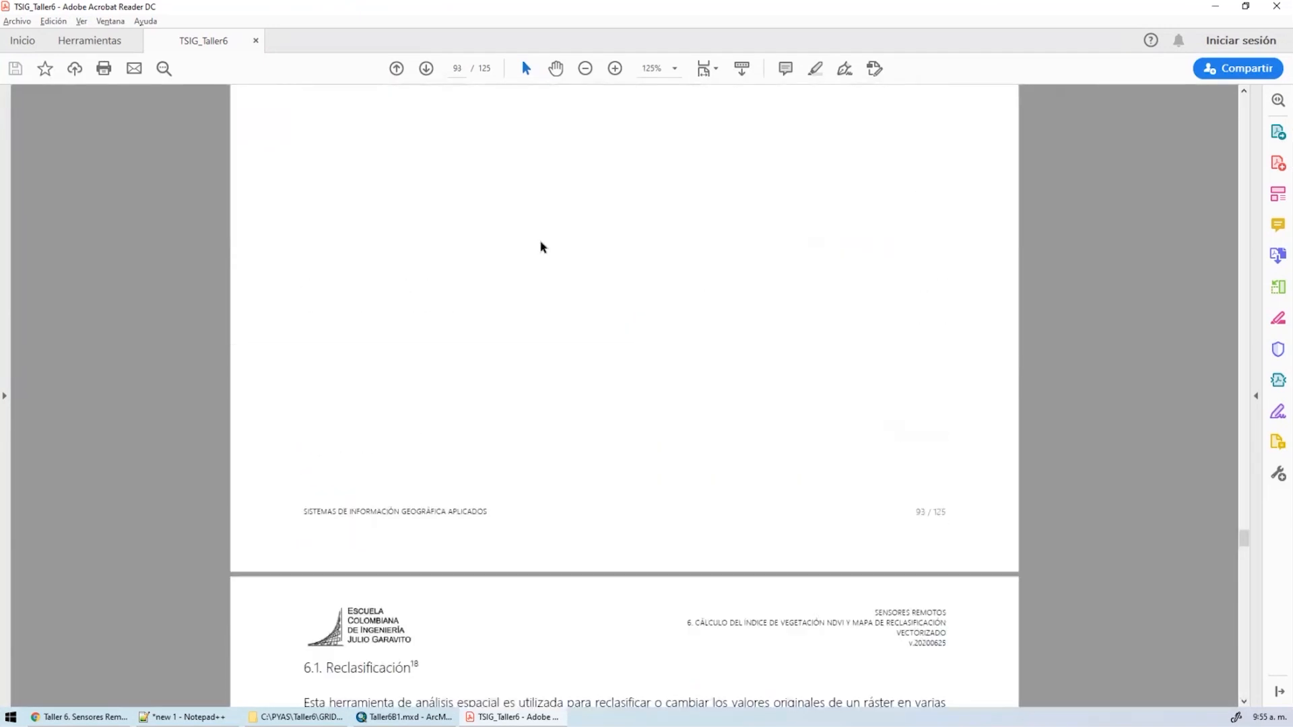
scroll(461, 293, "up", 3)
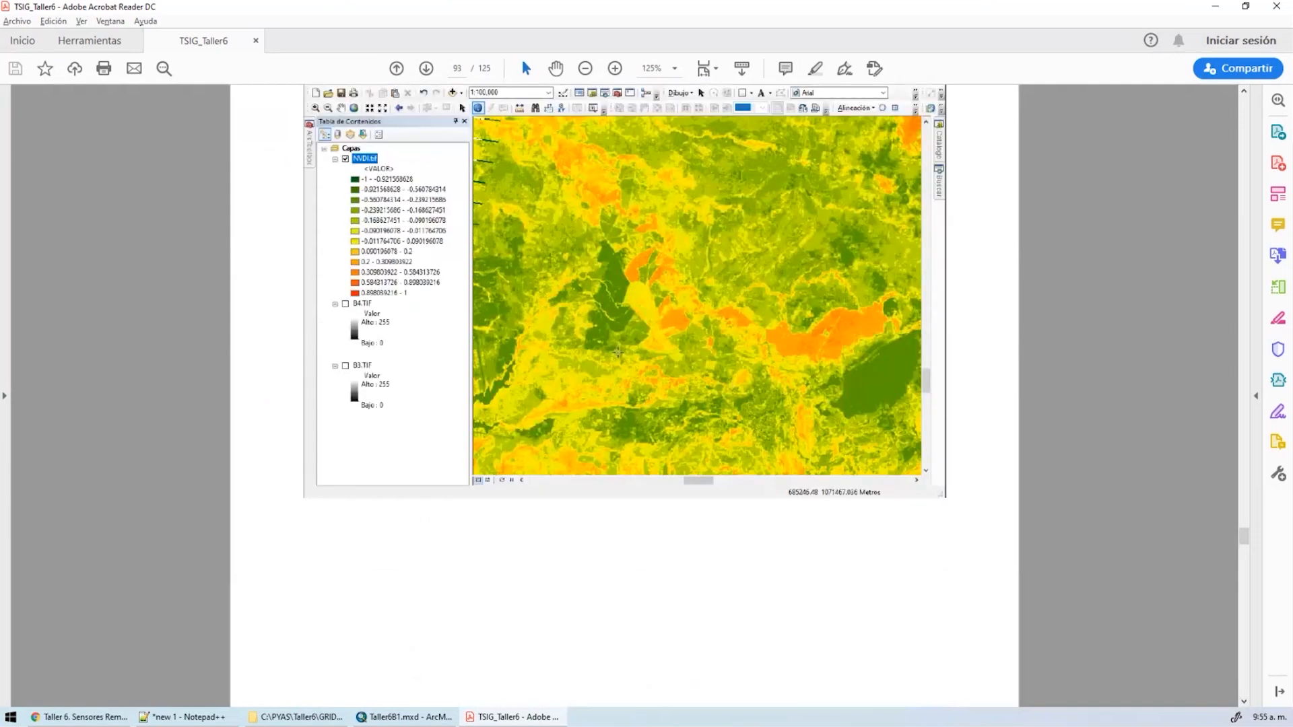
scroll(548, 407, "down", 15)
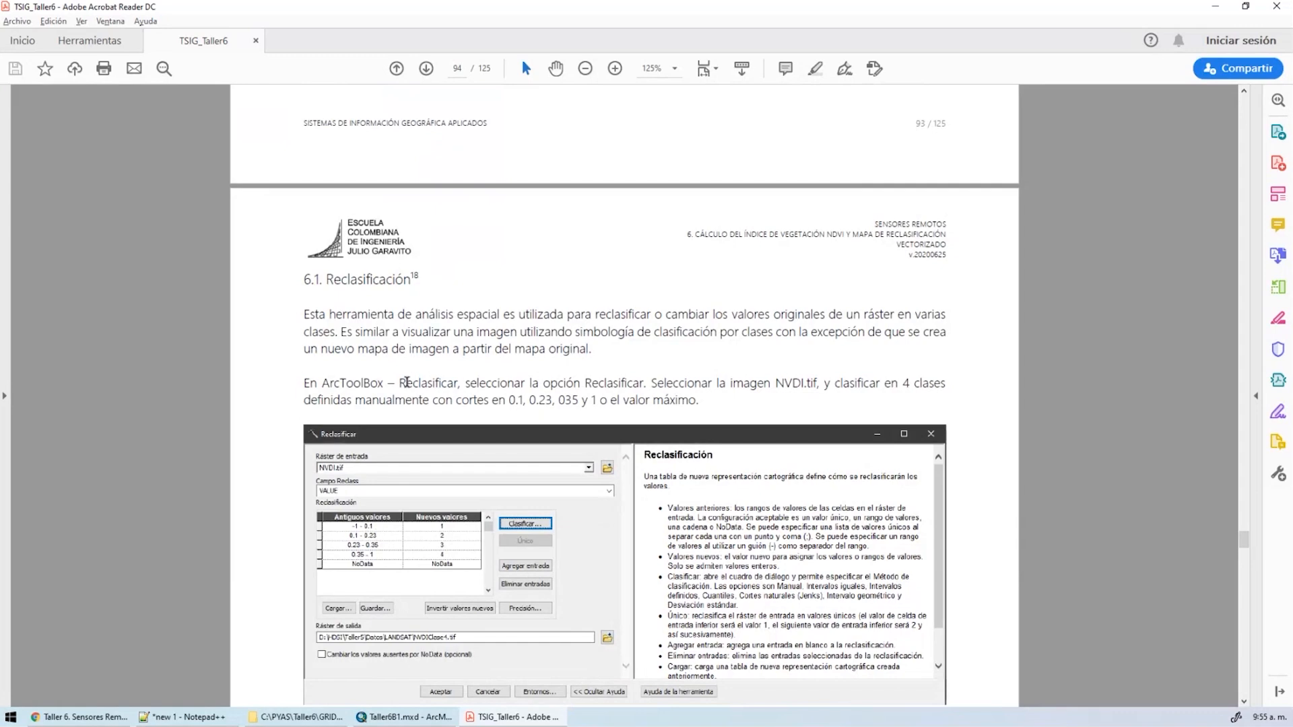
scroll(623, 377, "up", 3)
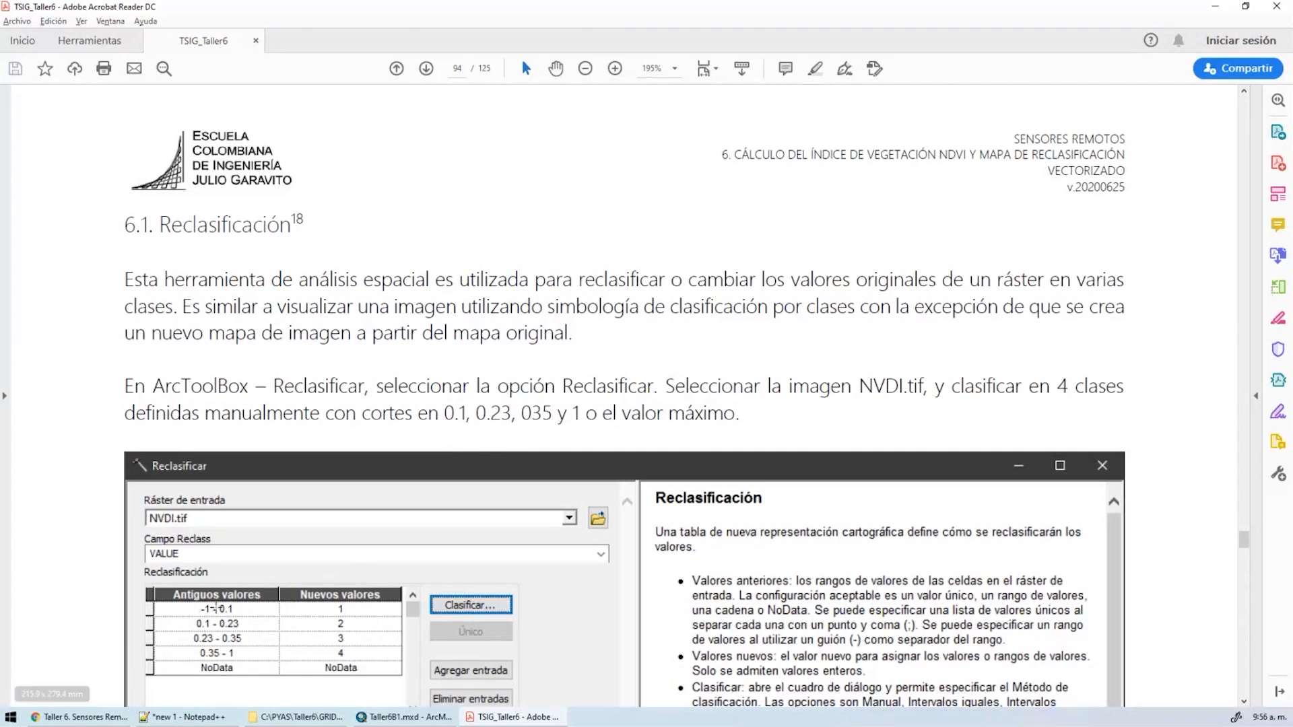
scroll(383, 606, "down", 2)
left_click_drag(712, 7, 1292, 101)
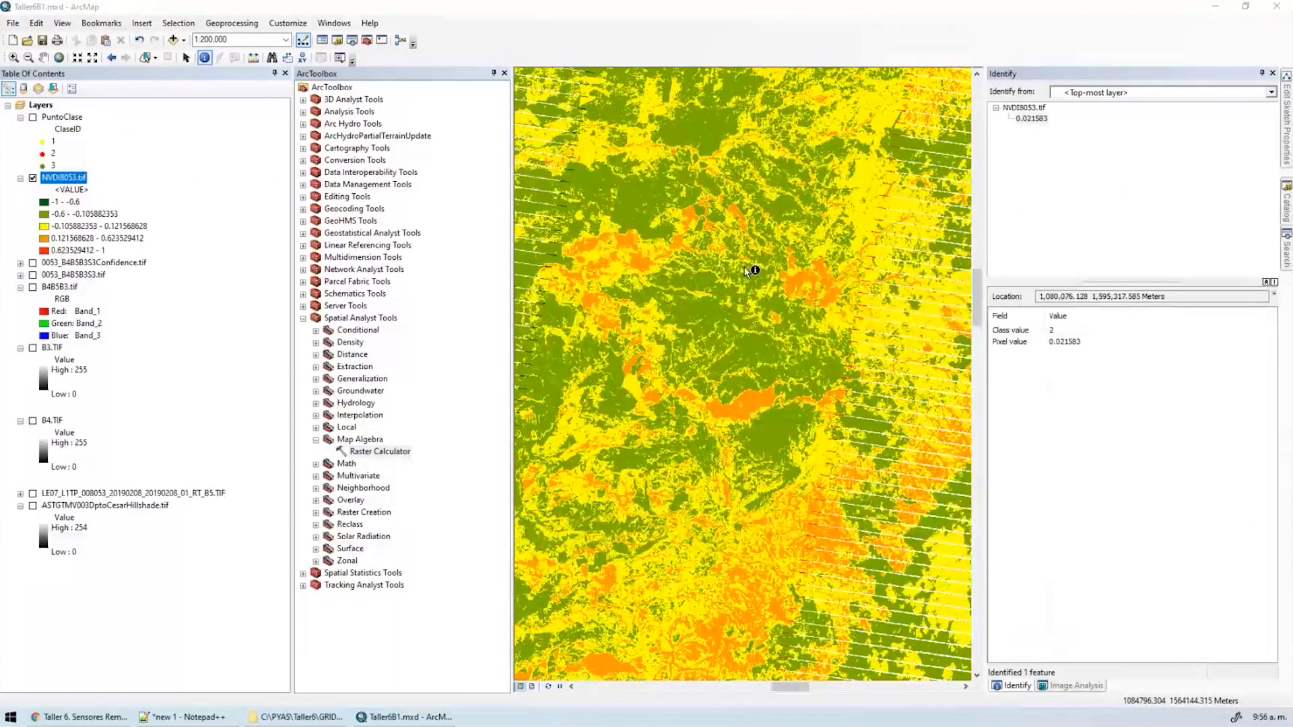
In ArcMap, search for the Reclassify tool and locate it in the Reclass toolset of the Spatial Analyst Tools.
left_click(334, 23)
left_click(361, 110)
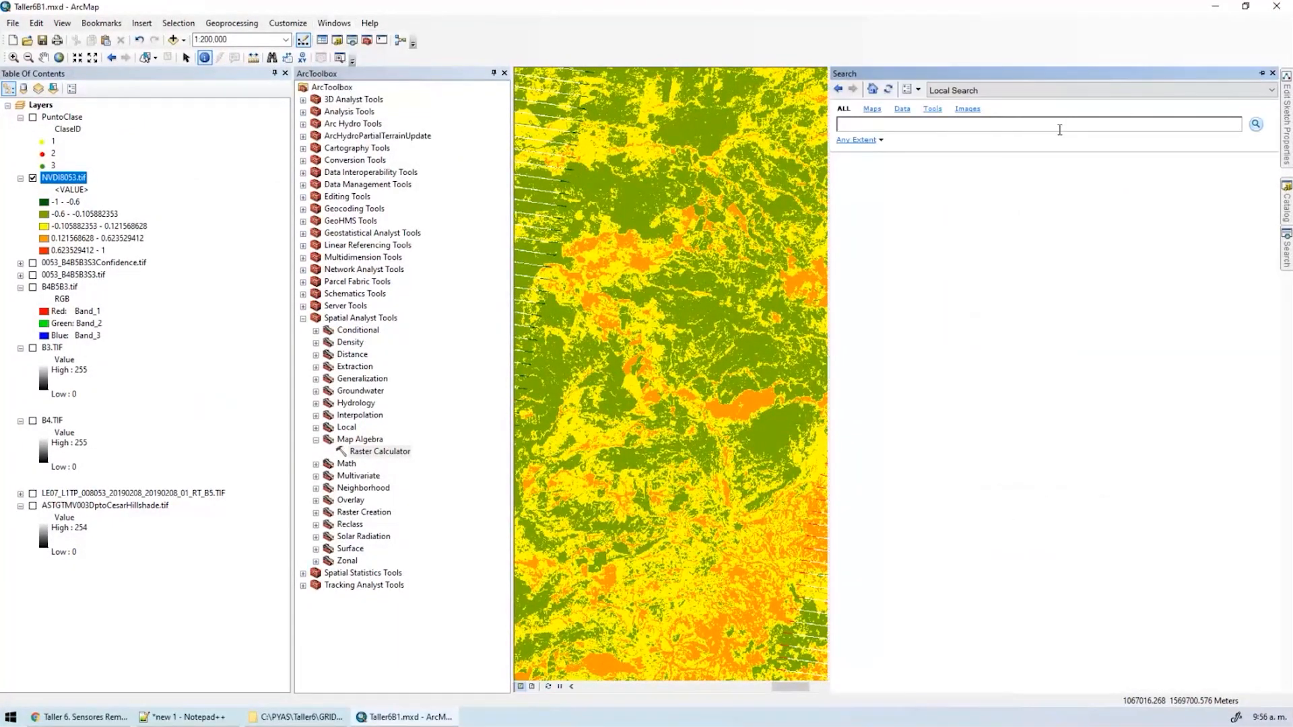
type("Reclassify")
key("Return")
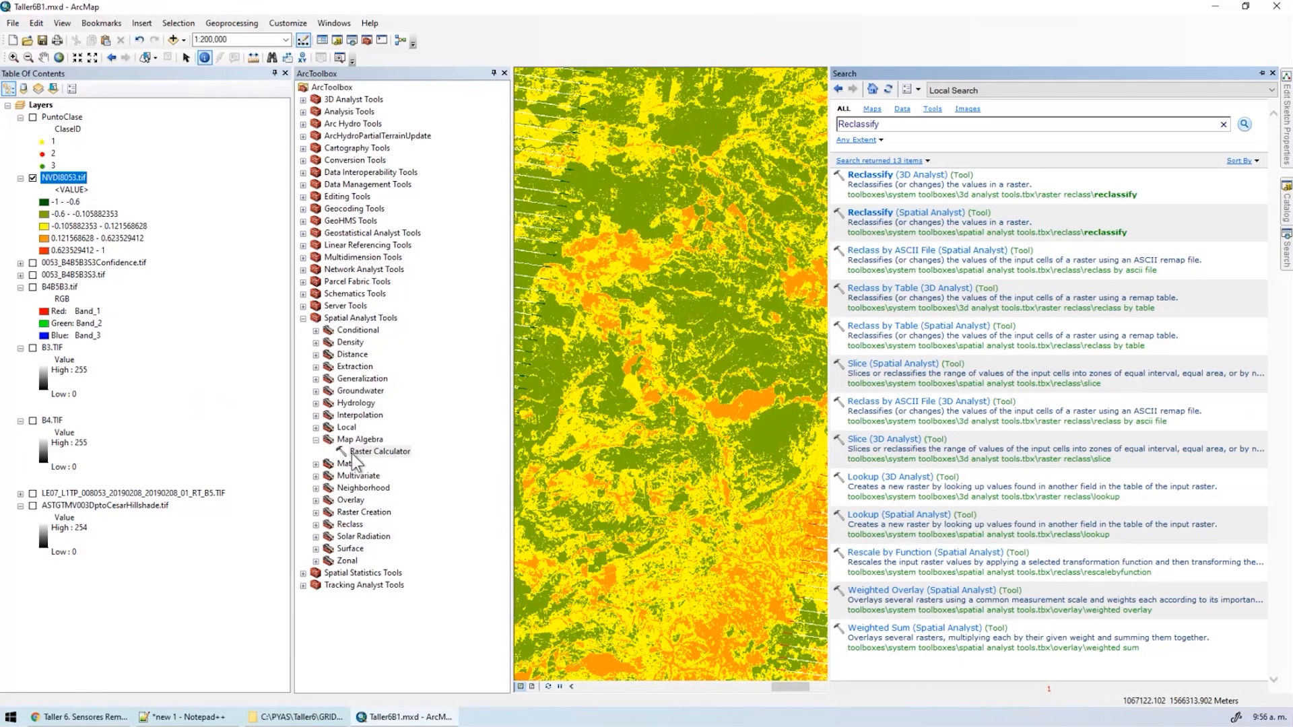
double_click(350, 526)
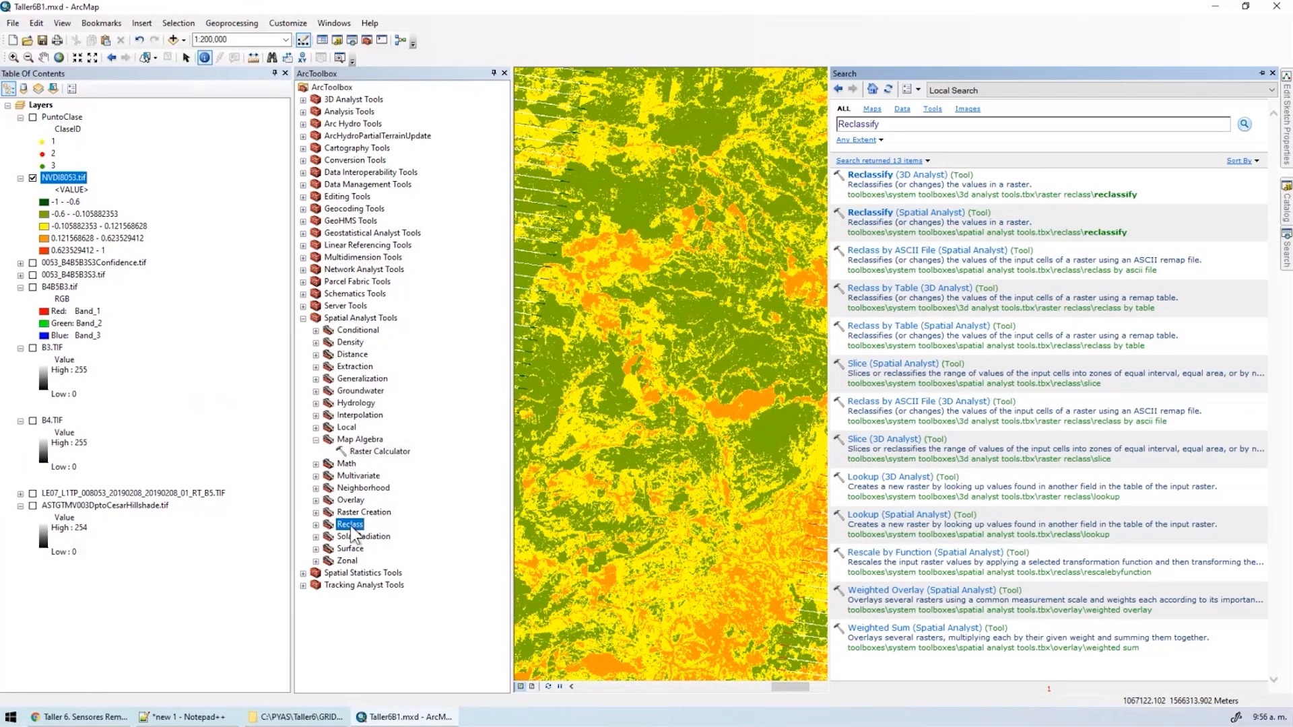
left_click(370, 575)
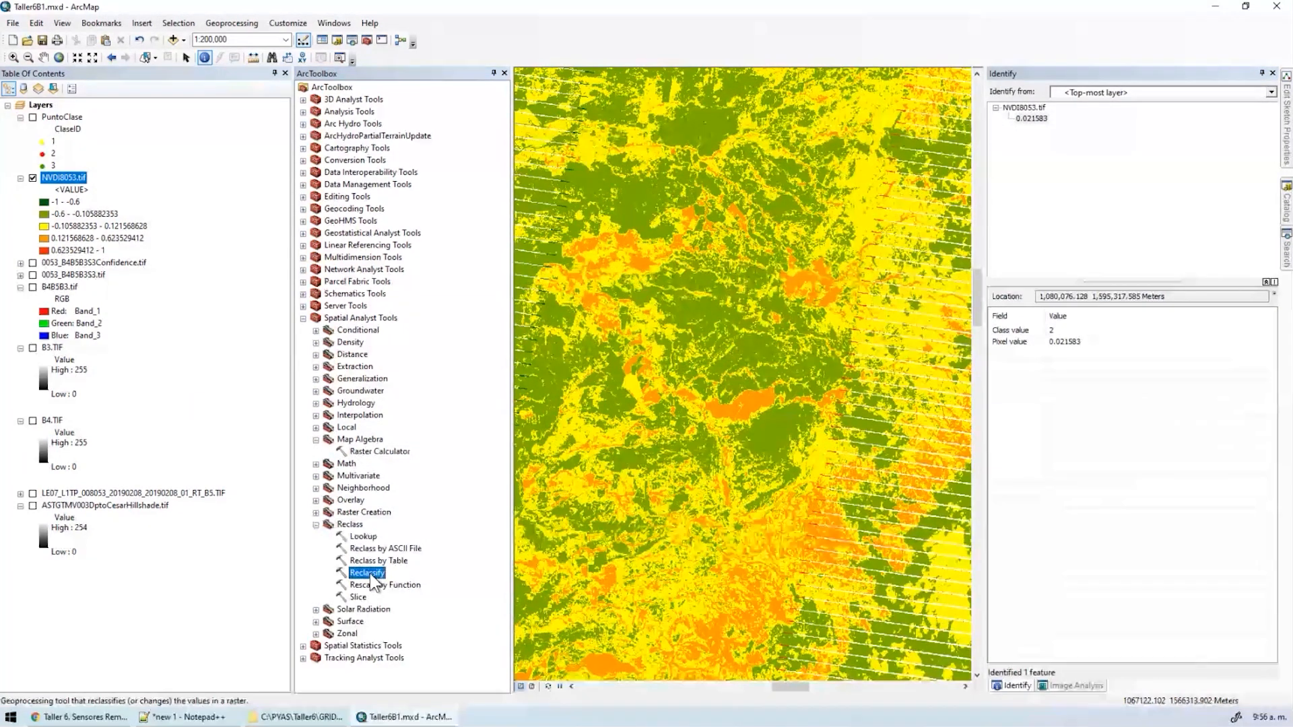
Close the Identify window, auto-hide Image Analysis, and open Reclassify with NVDI8053.tif as the input raster.
left_click(1272, 73)
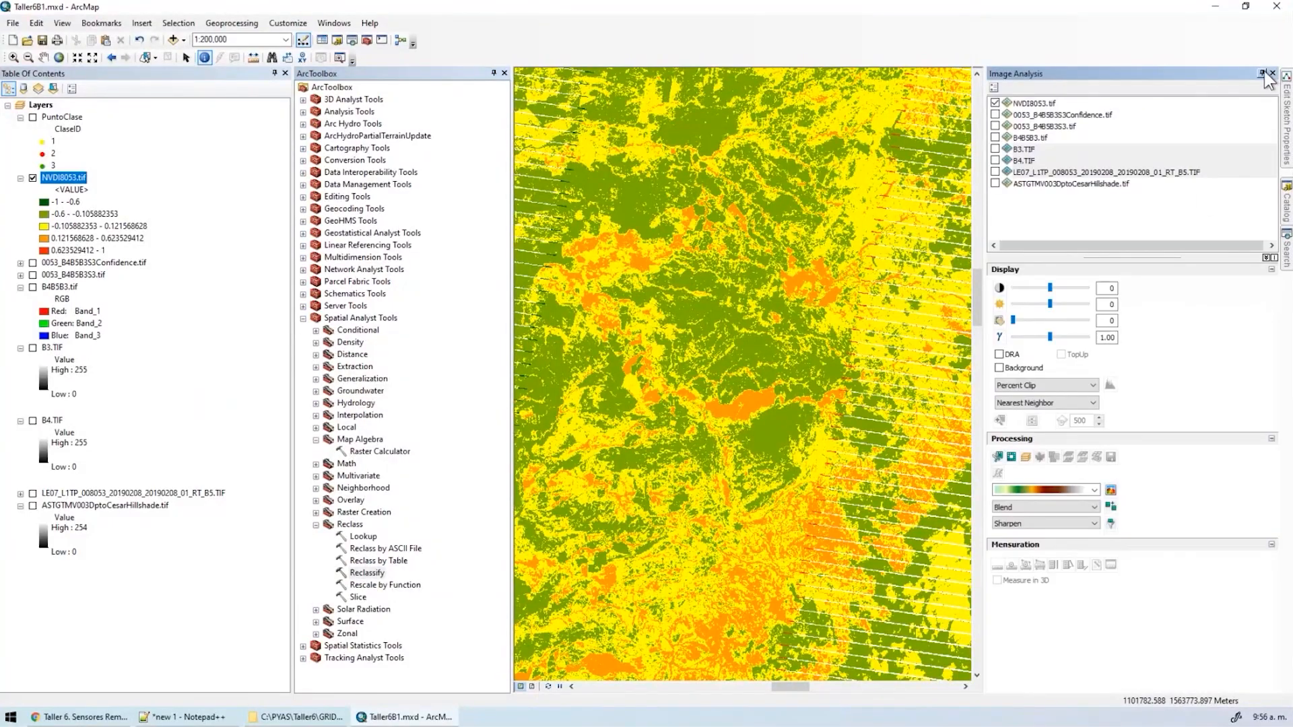
left_click(1262, 73)
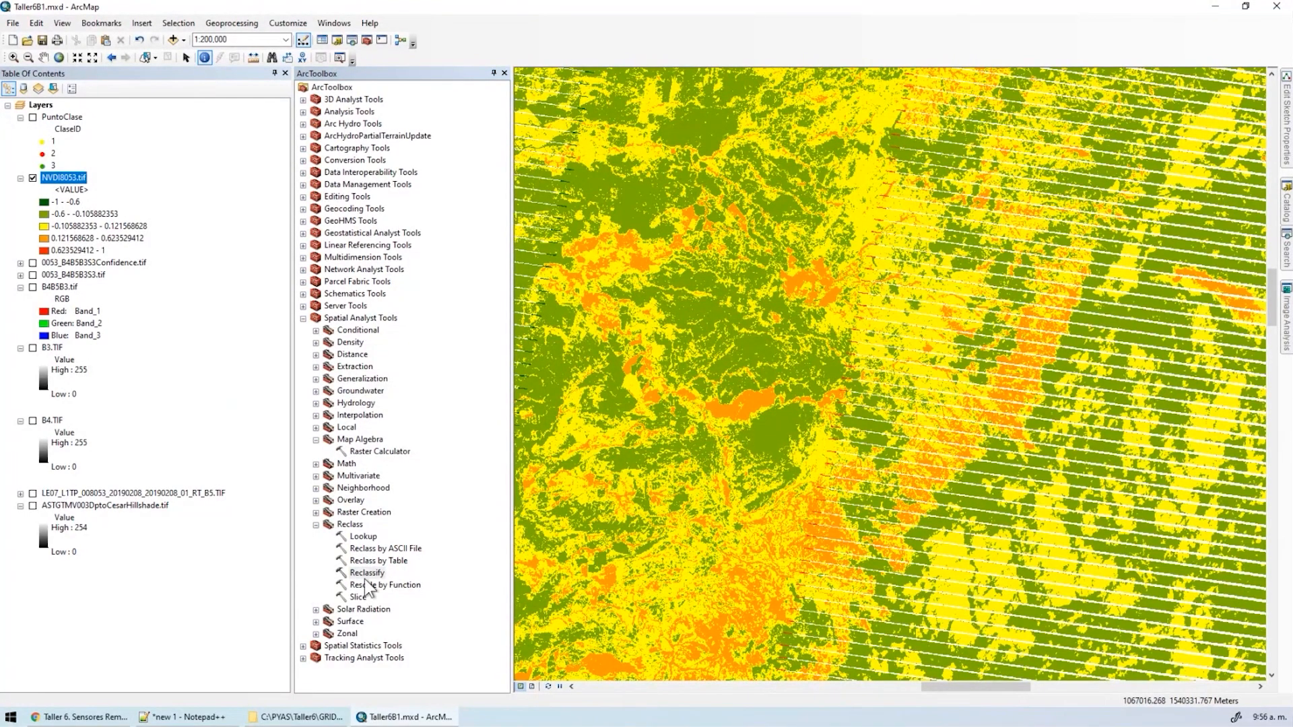
double_click(366, 574)
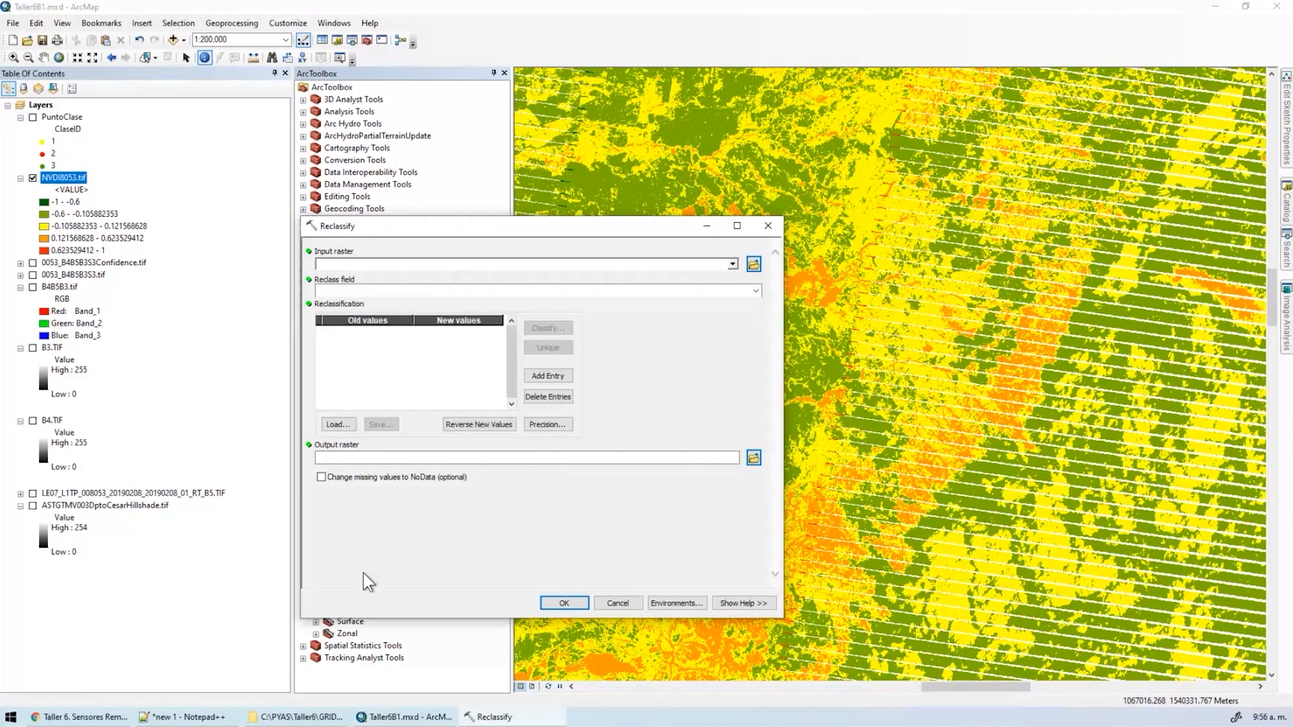
left_click(732, 263)
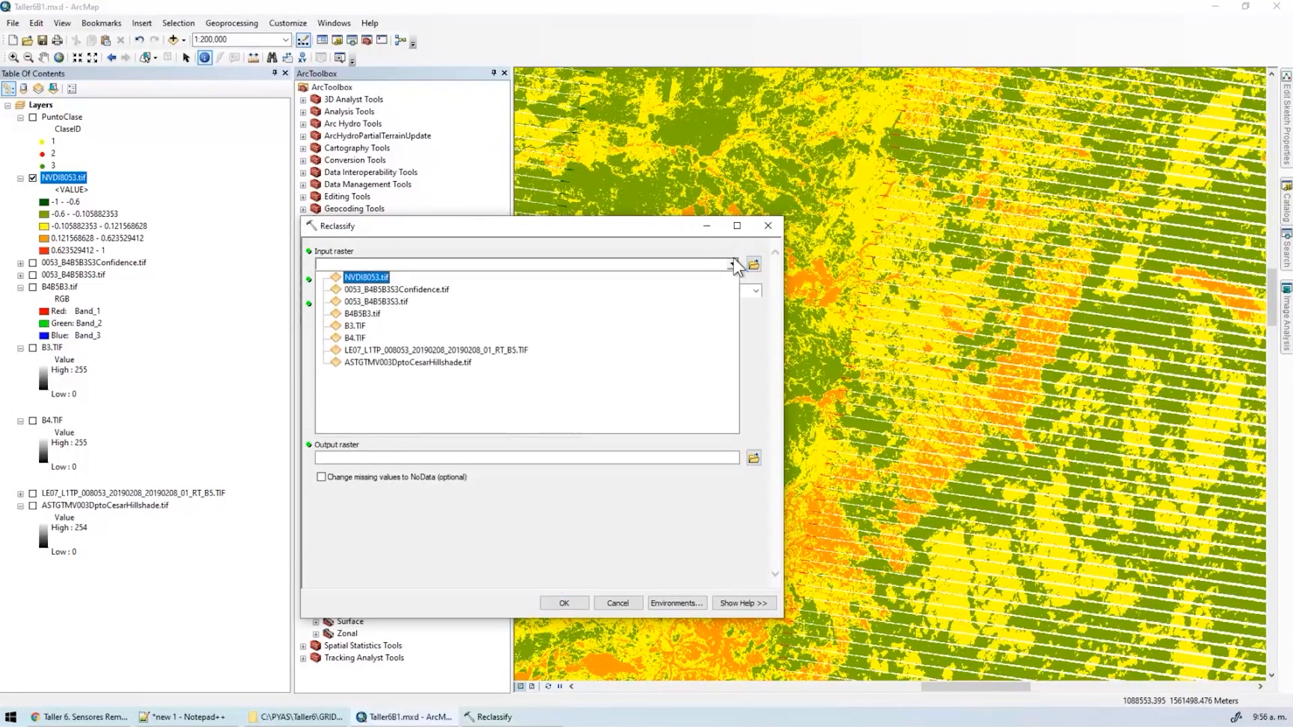
left_click(387, 277)
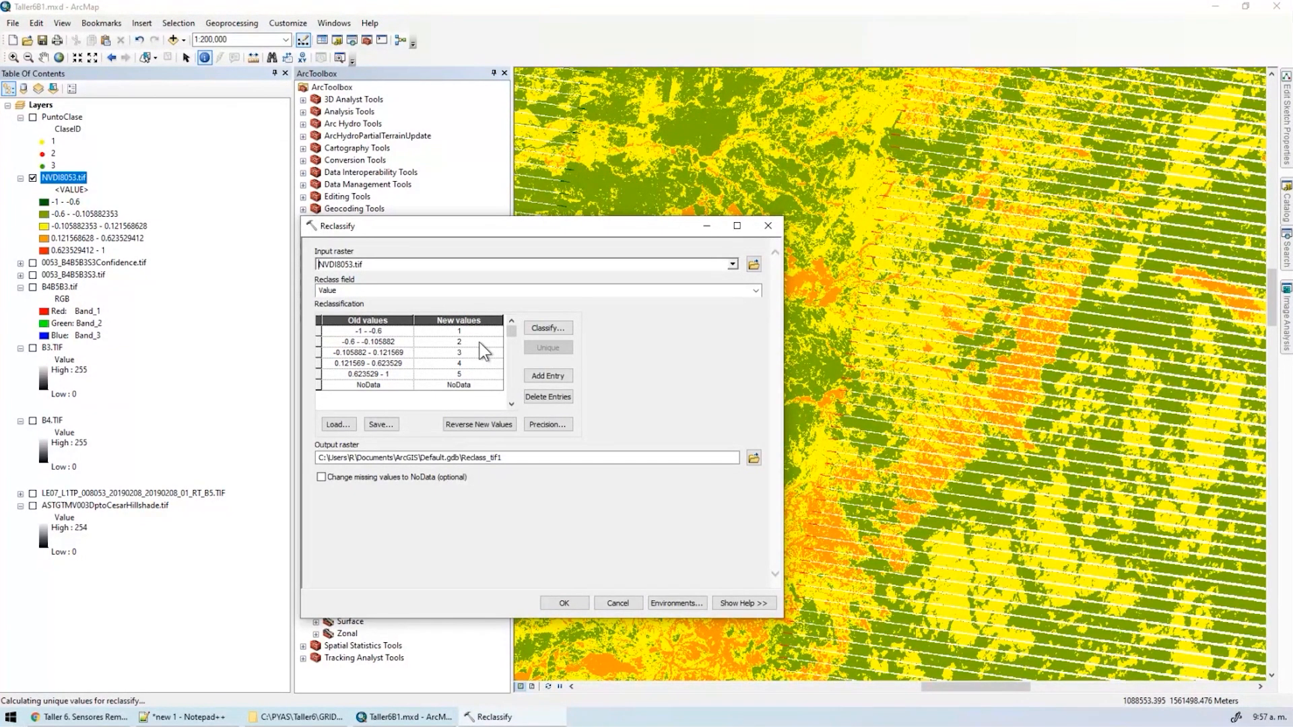
Delete the fifth entry, 0.623529 - 1, from the reclassification table.
left_click(387, 375)
left_click(472, 376)
left_click(378, 375)
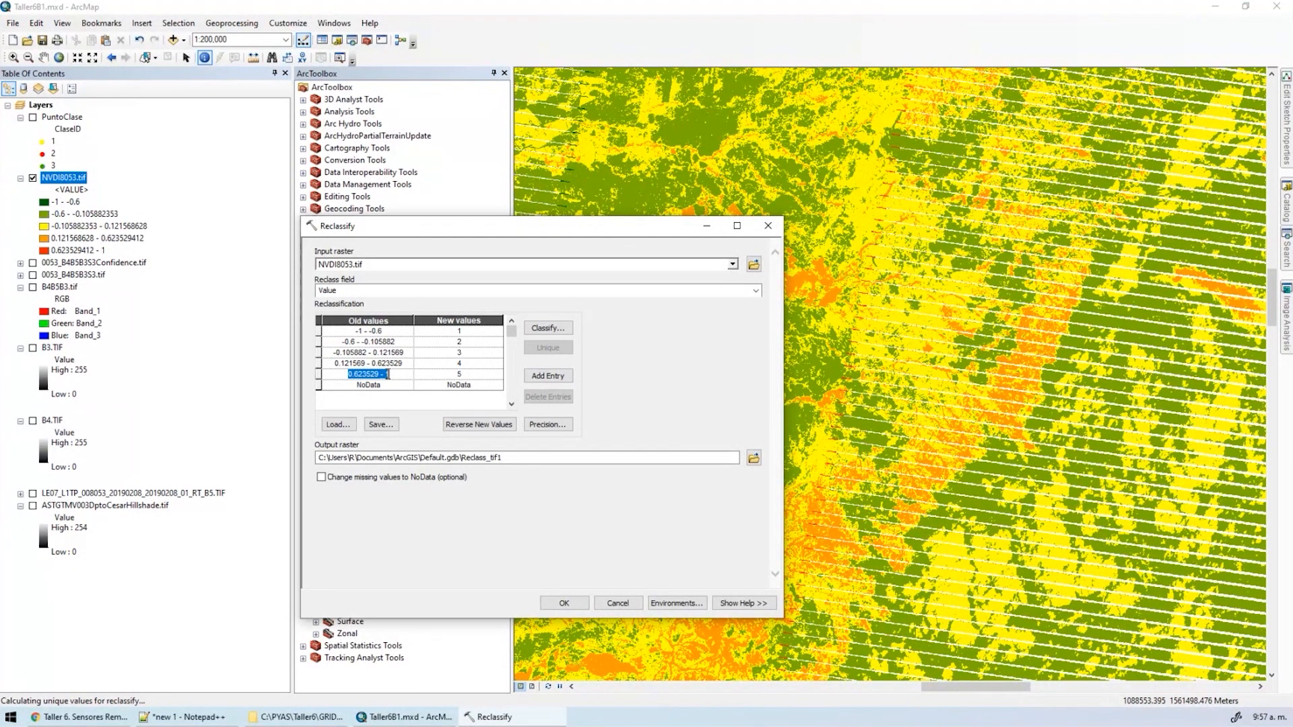
left_click(322, 375)
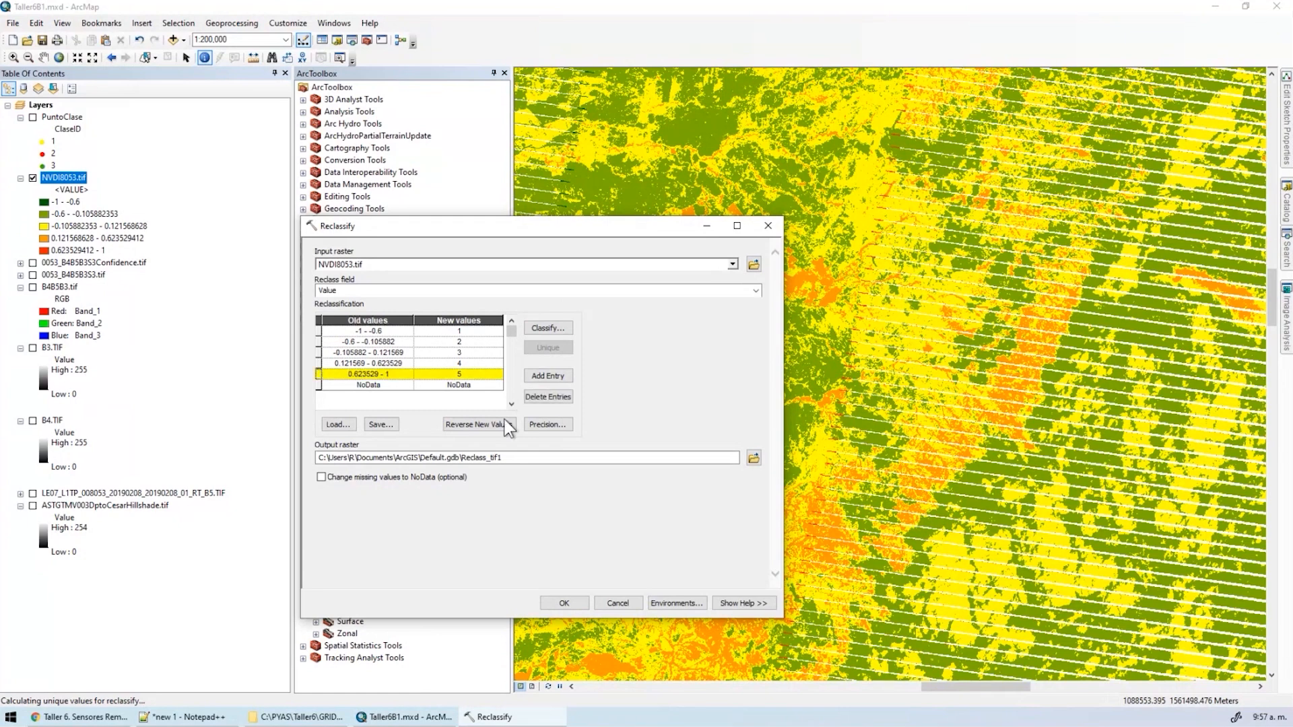
left_click(547, 400)
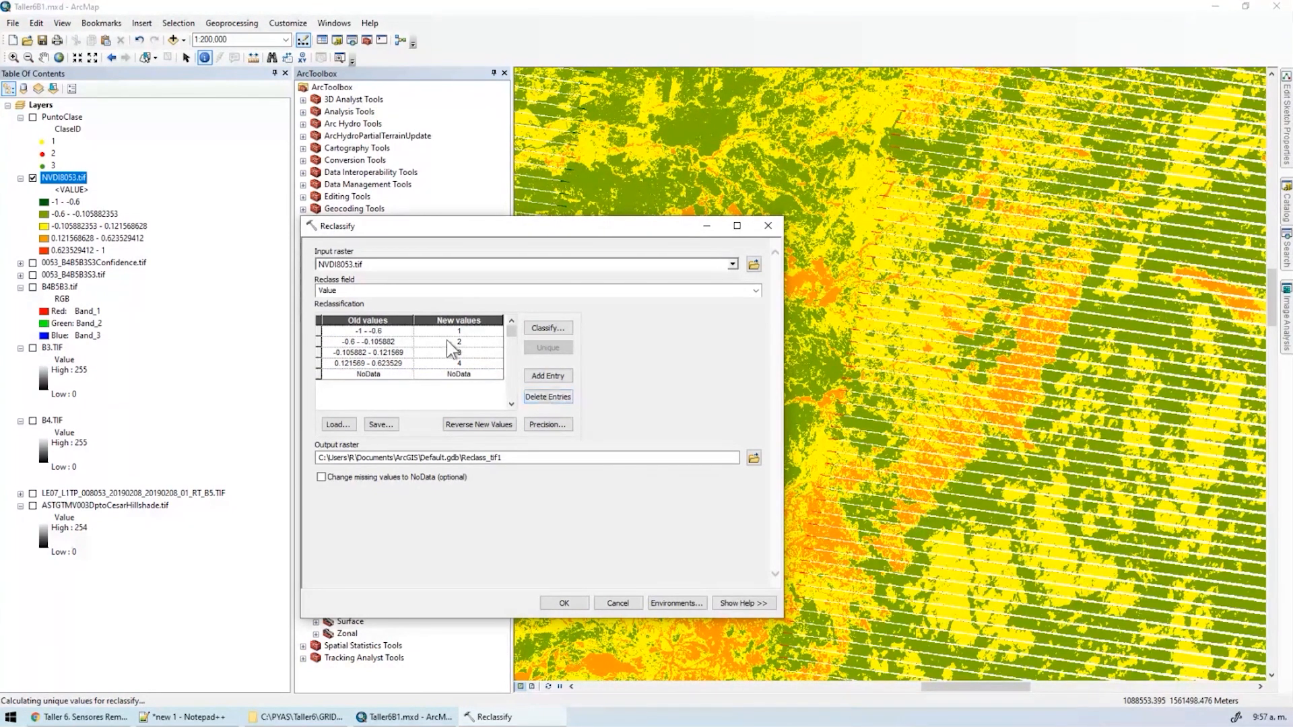
Set the old value ranges of classes 1 and 2 to -1 - 0.1 and 0.1 - 0.23.
left_click(378, 330)
key("Delete")
key("Delete")
key("Delete")
key("Delete")
type("0.1")
double_click(327, 342)
type("0.1")
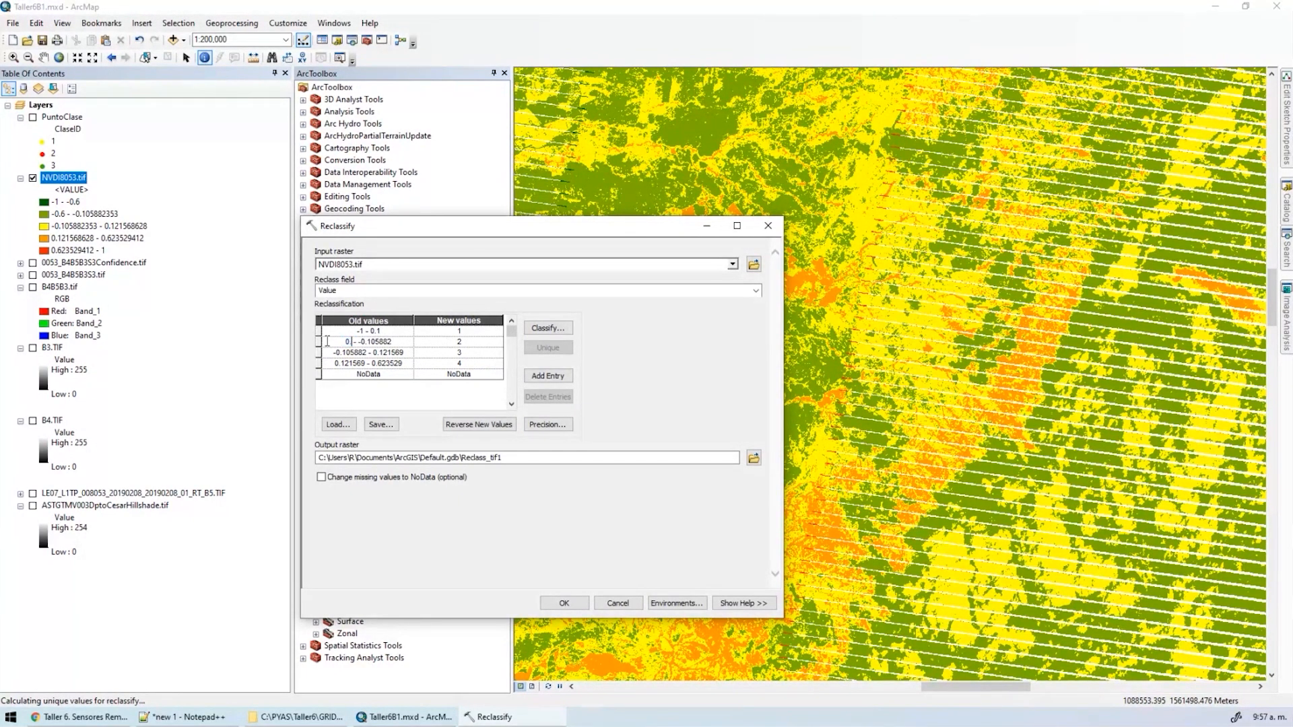
key("shift+End")
type("0.23")
Set the old value ranges of classes 3 and 4 to 0.23 - 0.35 and 0.35 - 1.
left_click(364, 353)
left_click_drag(361, 353, 301, 351)
type("0.23")
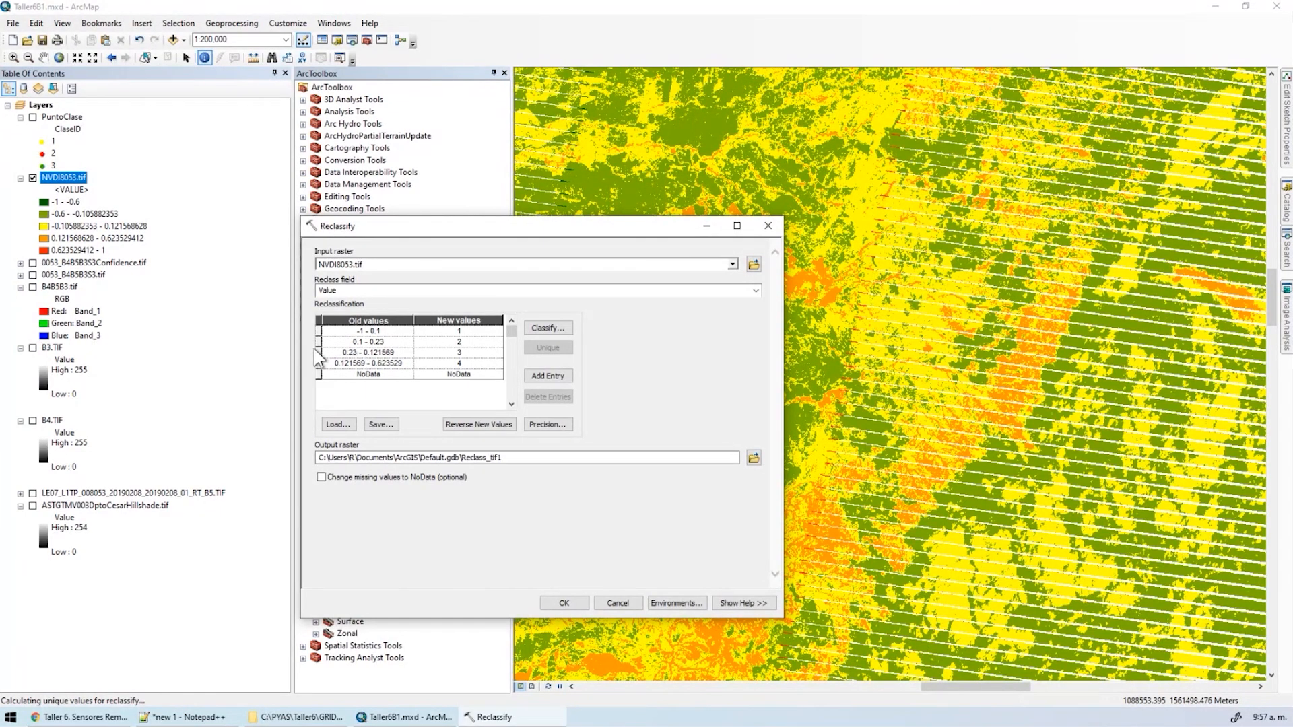
left_click_drag(364, 352, 395, 352)
type("0.35")
left_click_drag(365, 363, 257, 347)
type("0.35 - ")
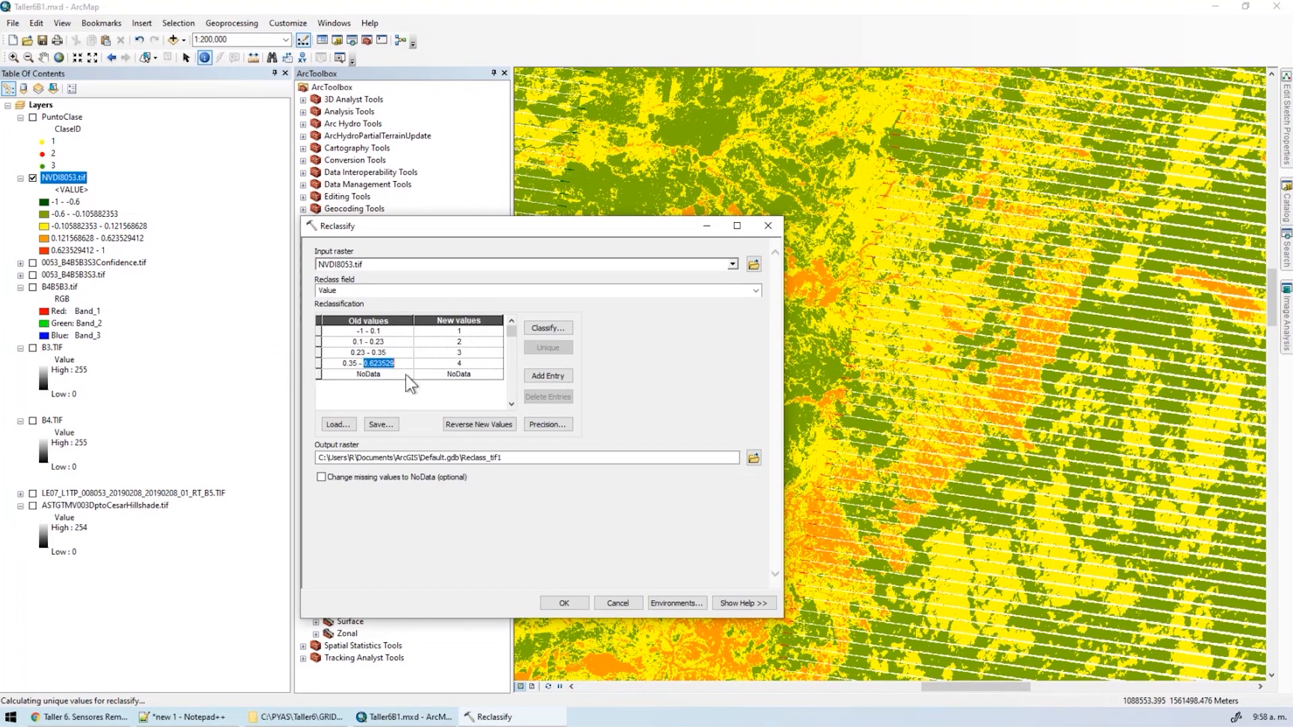
type("1")
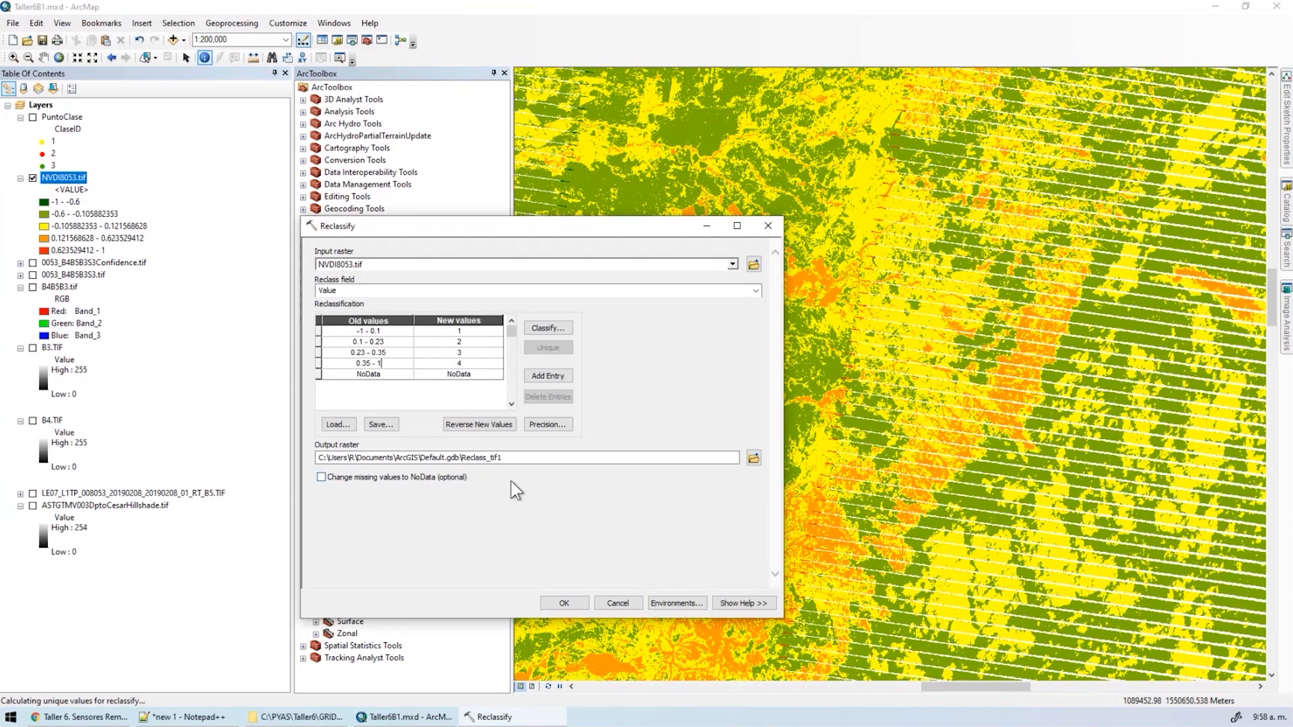
Set the output raster to NVDI8053Clase4.tif in the Landsat7 folder.
left_click(753, 458)
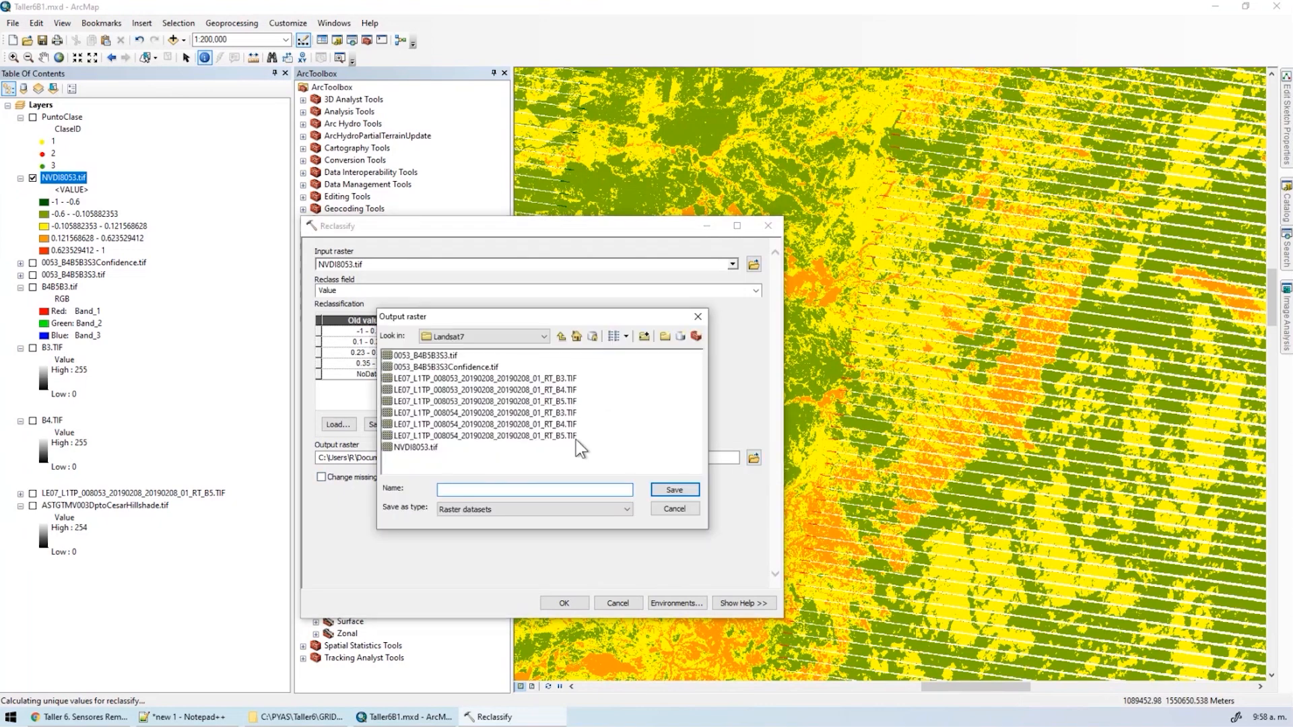
left_click_drag(478, 319, 742, 168)
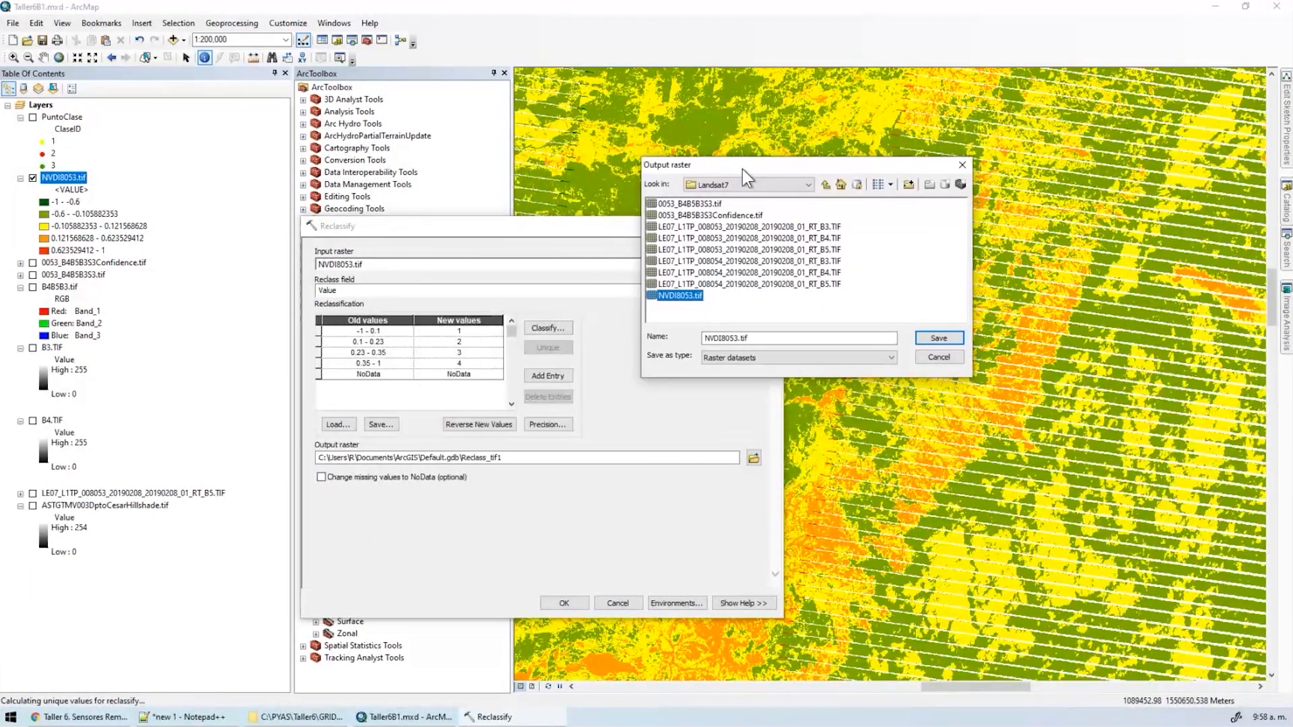
left_click(759, 333)
key("Left")
key("Left")
key("Left")
key("Left")
type("Cla")
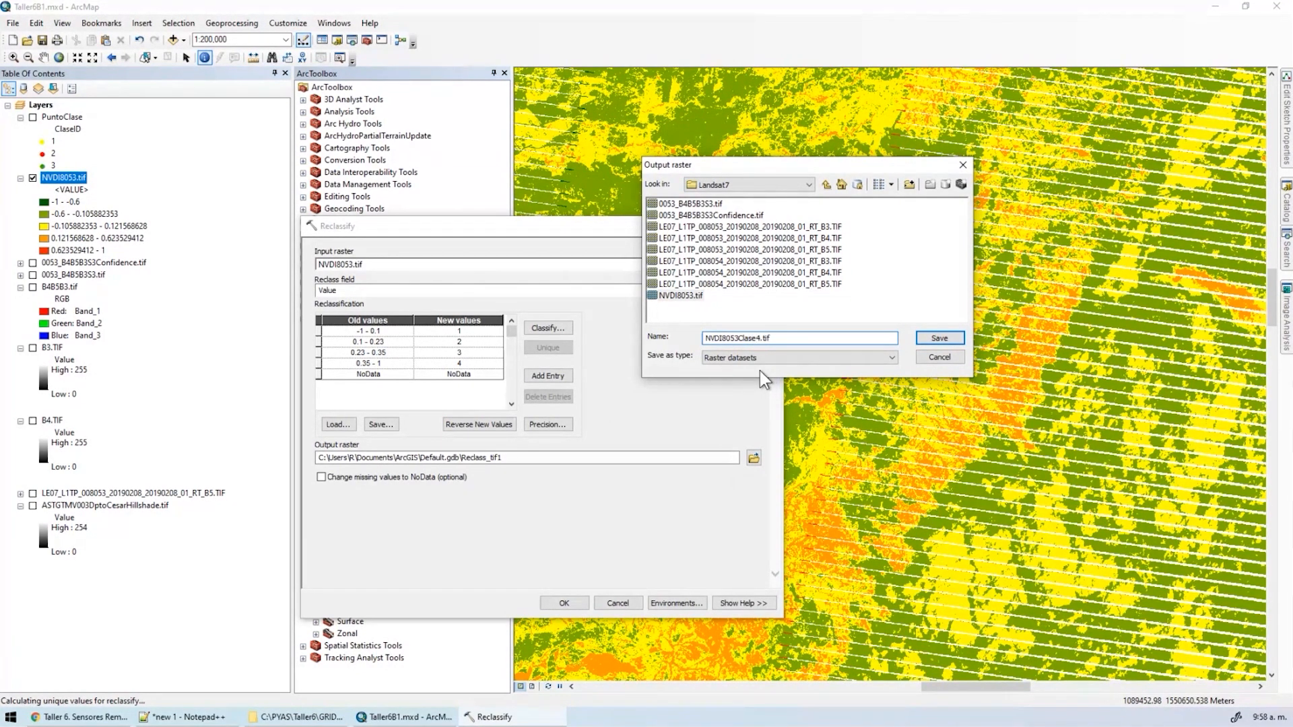
left_click(939, 336)
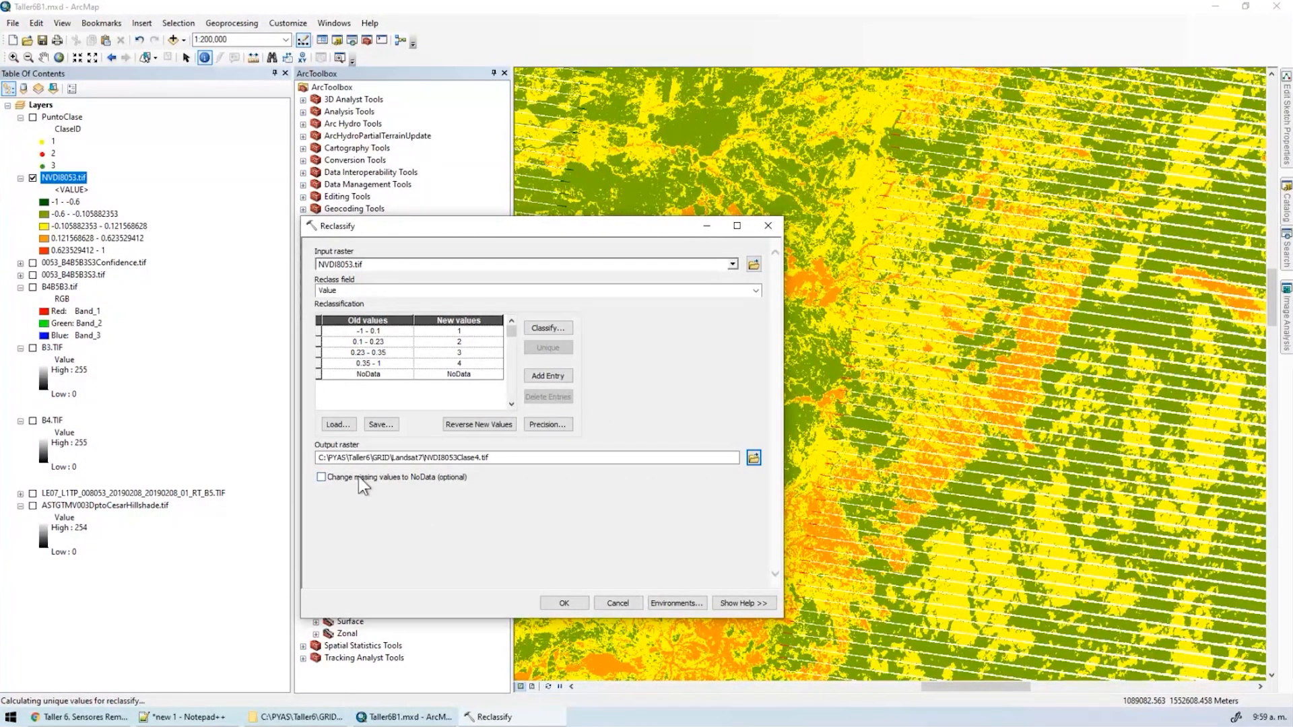
Run the reclassification, and hide and collapse the NVDI8053.tif layer to inspect the reclassified raster on the map.
left_click(575, 604)
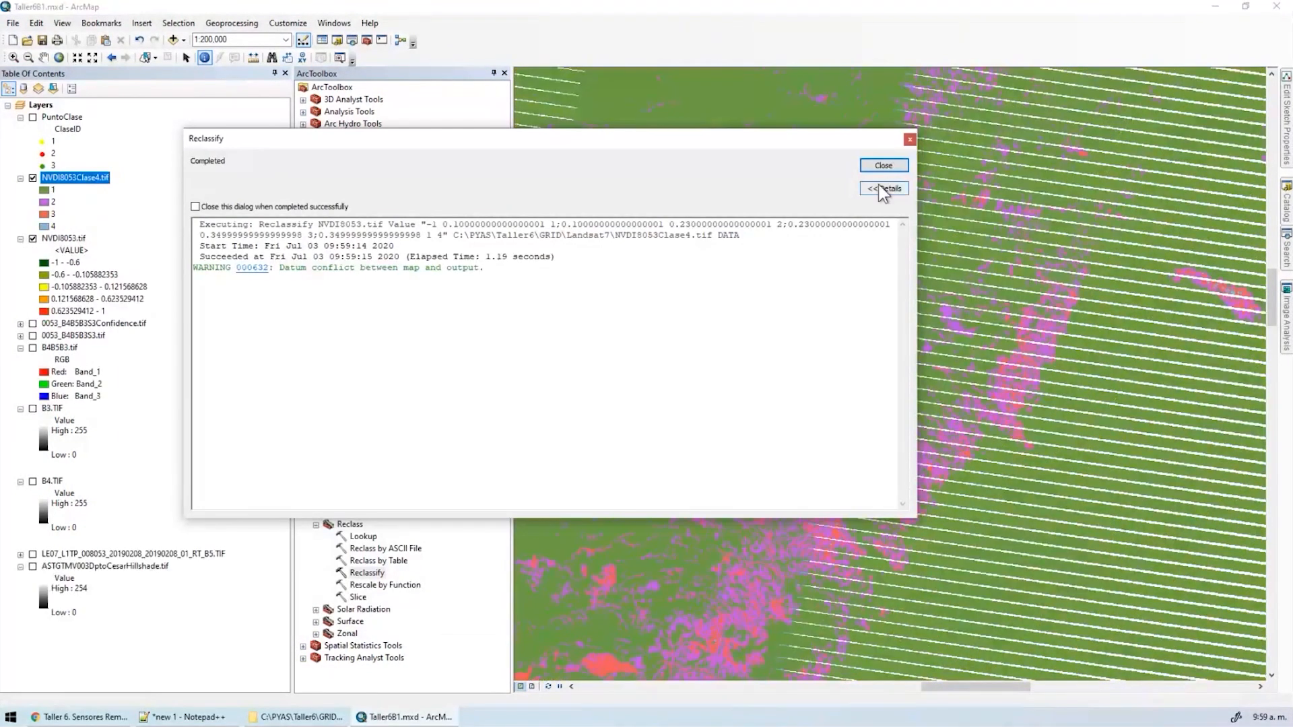
left_click(883, 164)
left_click(20, 238)
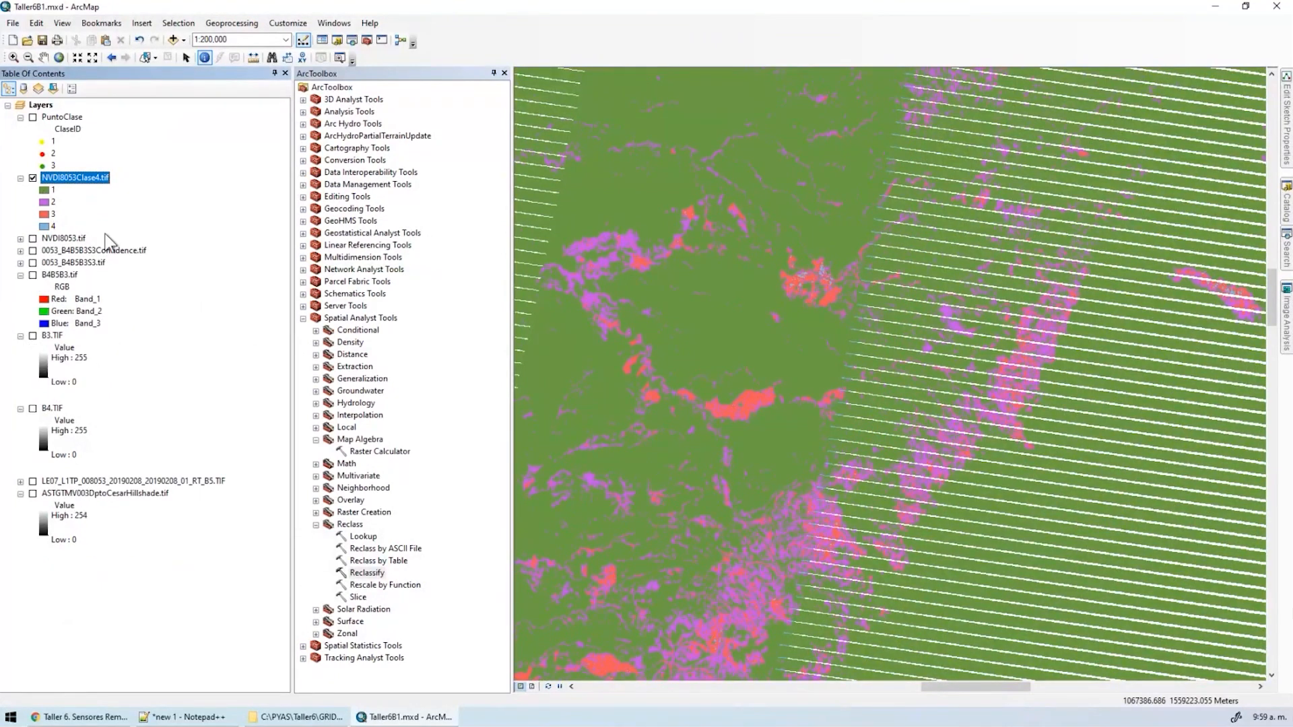
left_click_drag(731, 407, 958, 92)
left_click_drag(820, 458, 833, 232)
left_click_drag(859, 131, 761, 659)
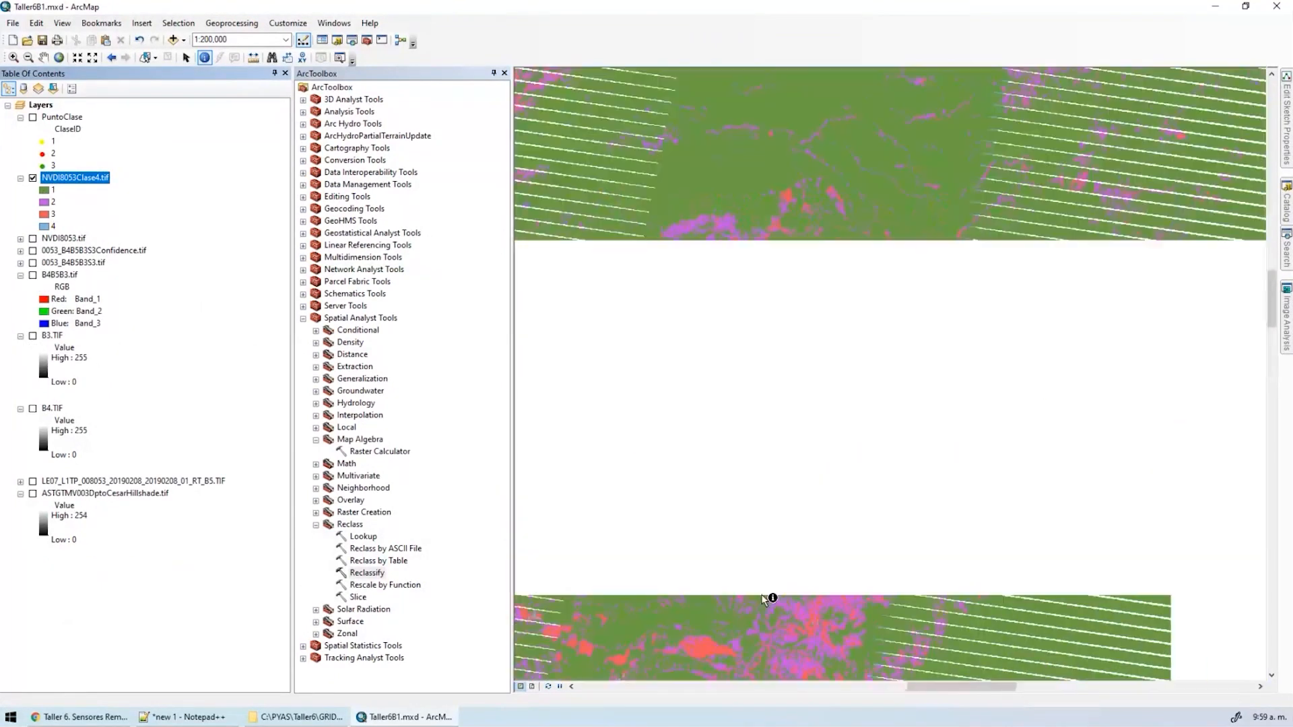
left_click_drag(896, 121, 828, 501)
left_click_drag(865, 300, 853, 427)
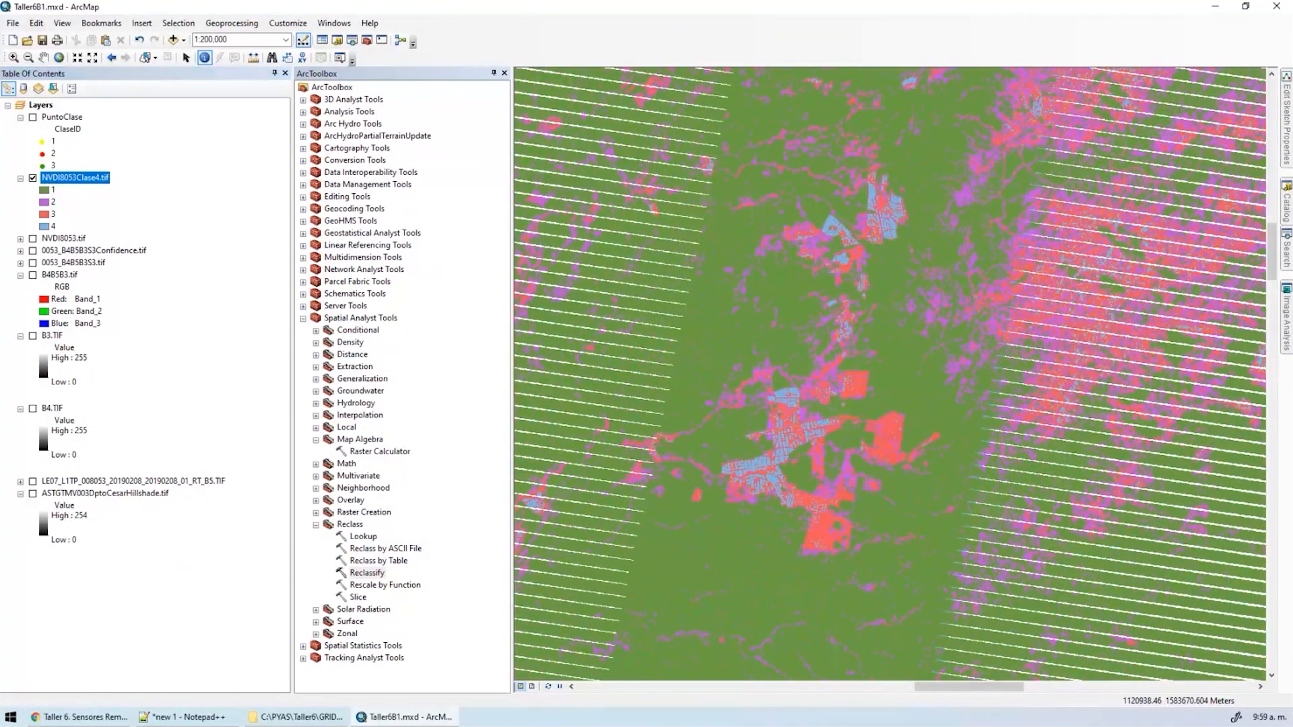
double_click(44, 190)
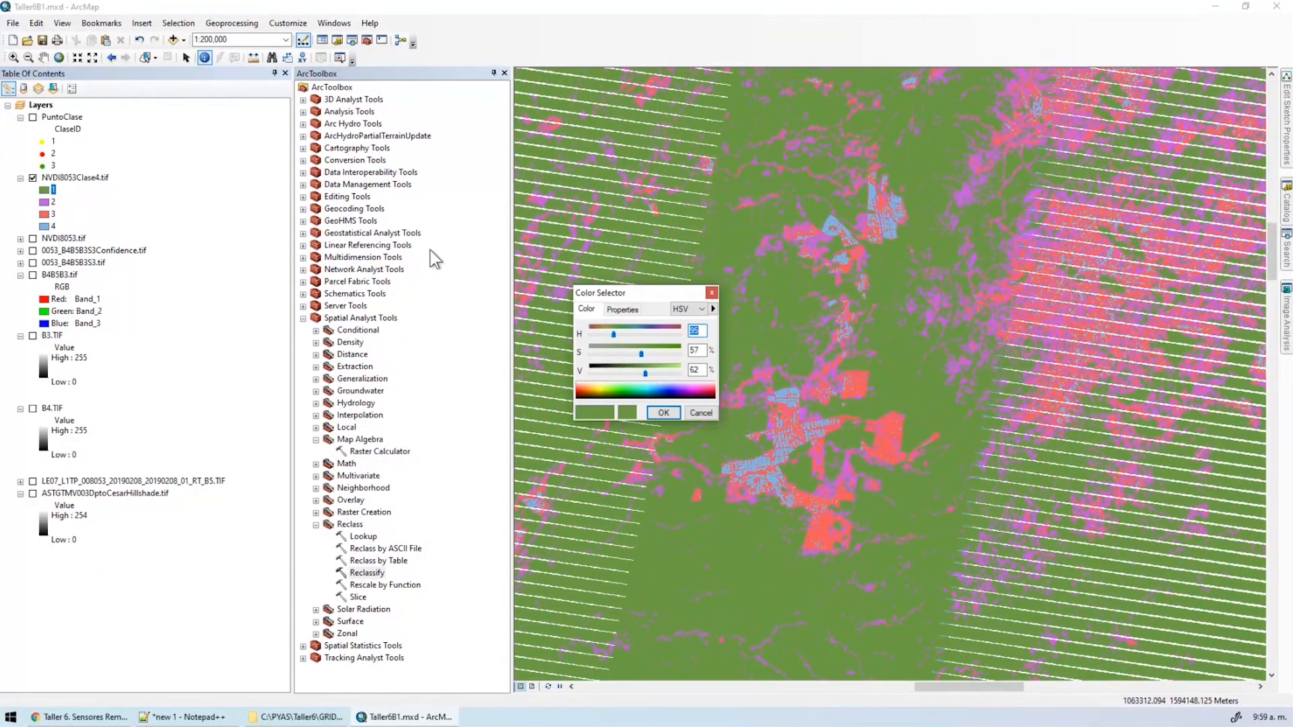
left_click(712, 292)
double_click(44, 190)
left_click(621, 309)
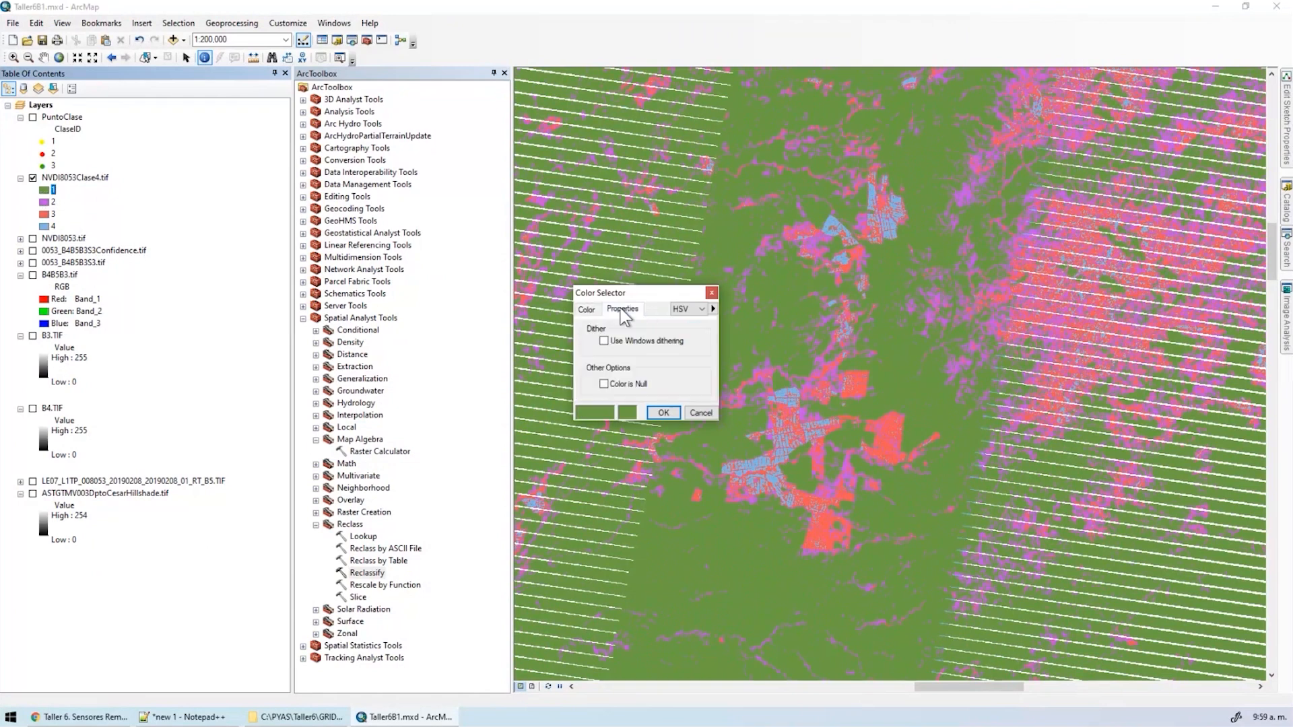
left_click(714, 310)
left_click(711, 407)
left_click(699, 413)
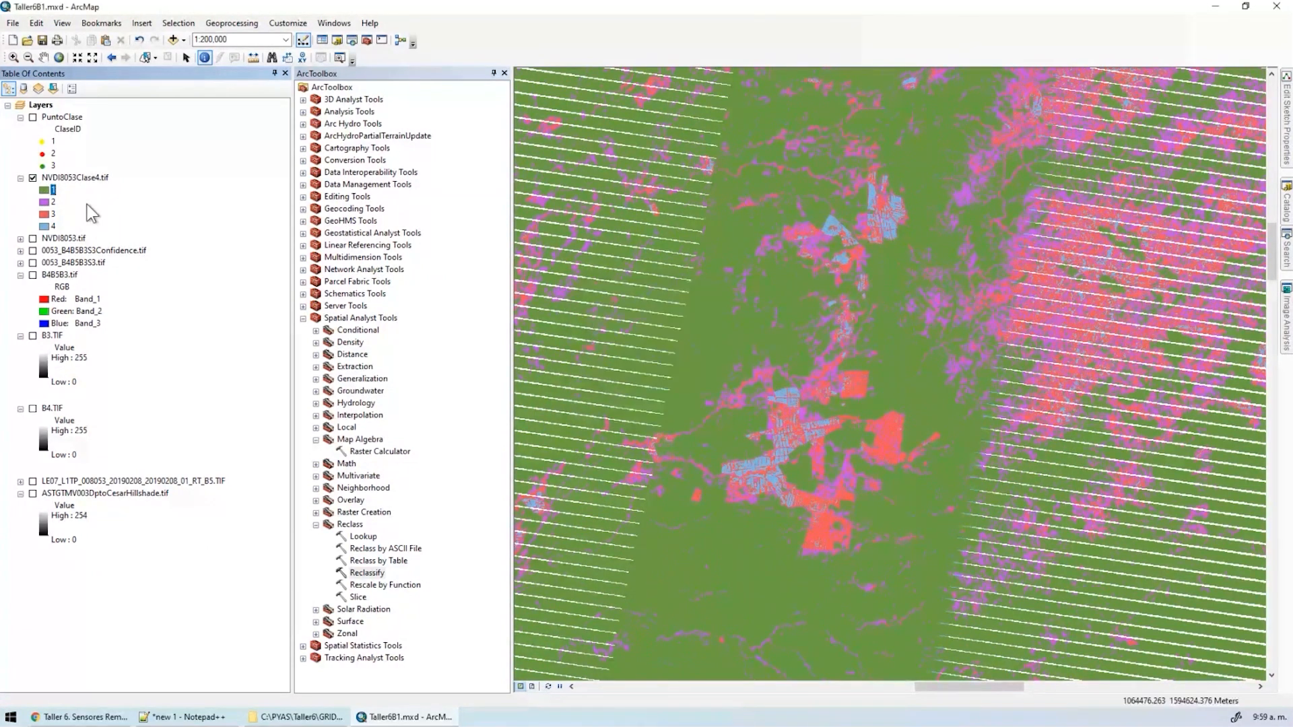
Change the symbol color of class 1 in the NVDI8053Clase4.tif layer to pale yellow.
double_click(75, 177)
double_click(543, 343)
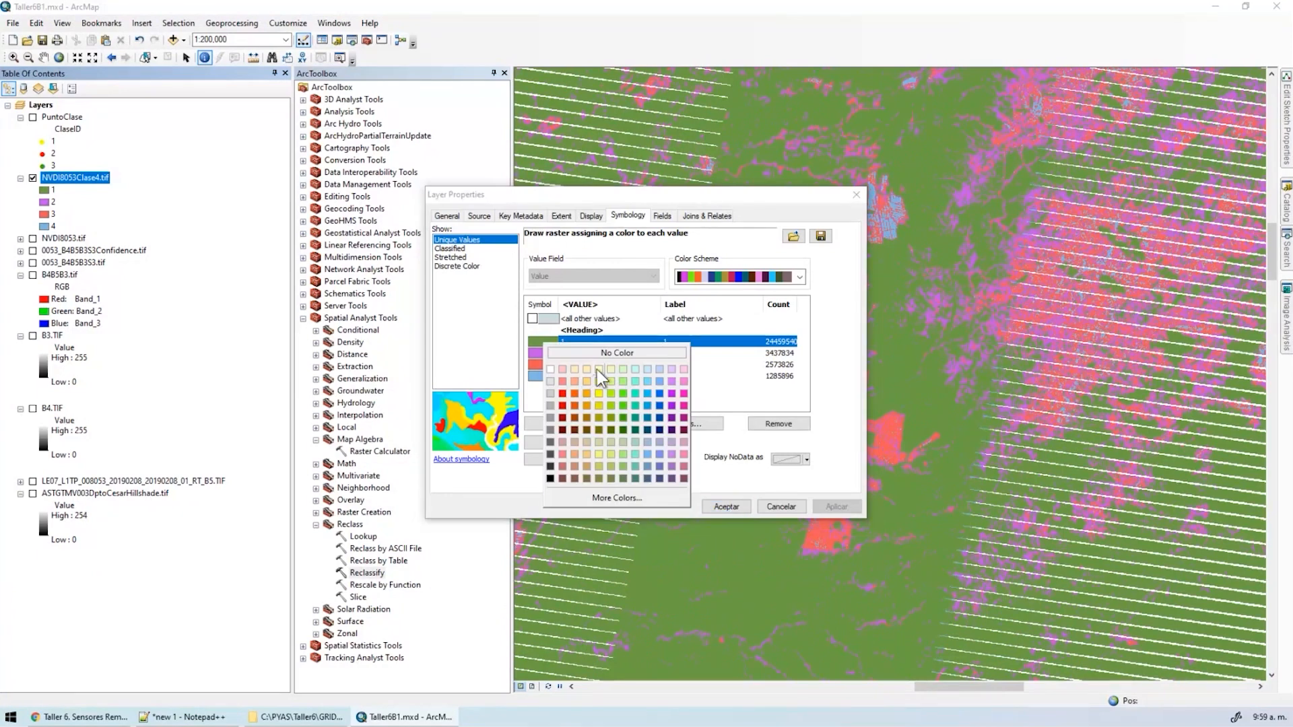
left_click(599, 370)
left_click(724, 506)
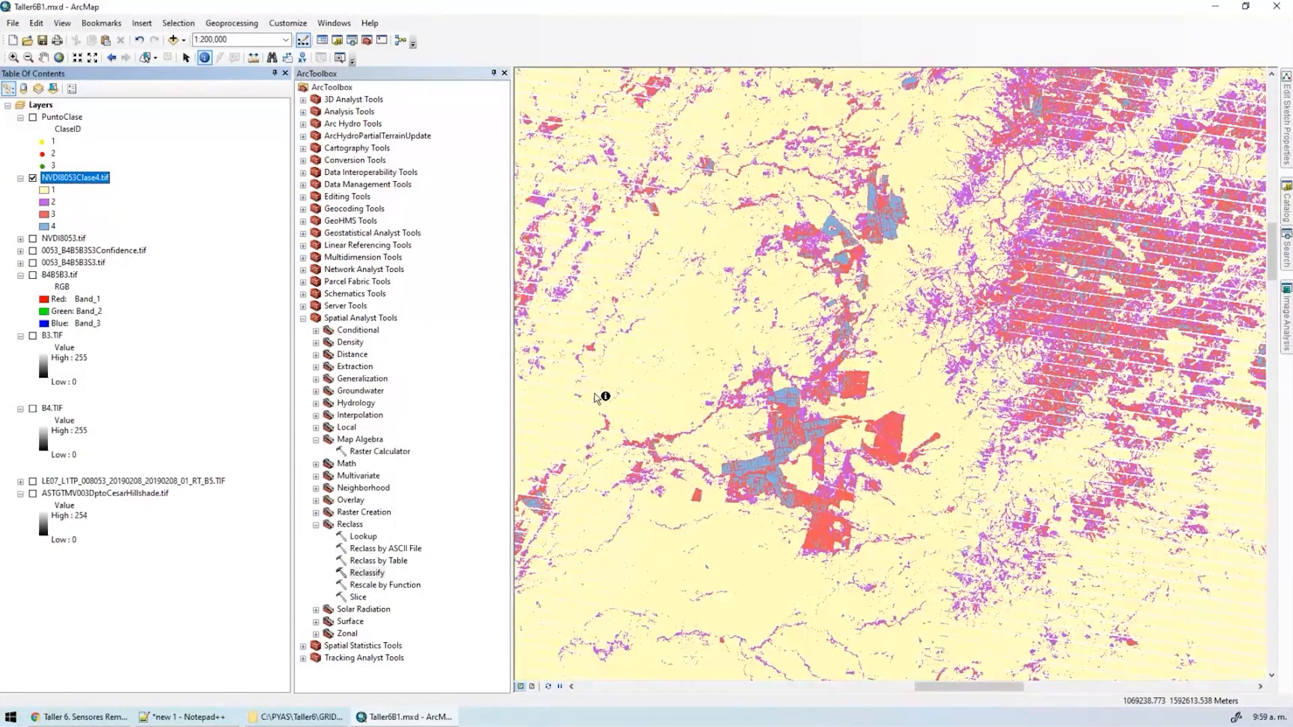
Change the symbol color of class 2 in the NVDI8053Clase4.tif layer to bright yellow-green.
left_click(44, 204)
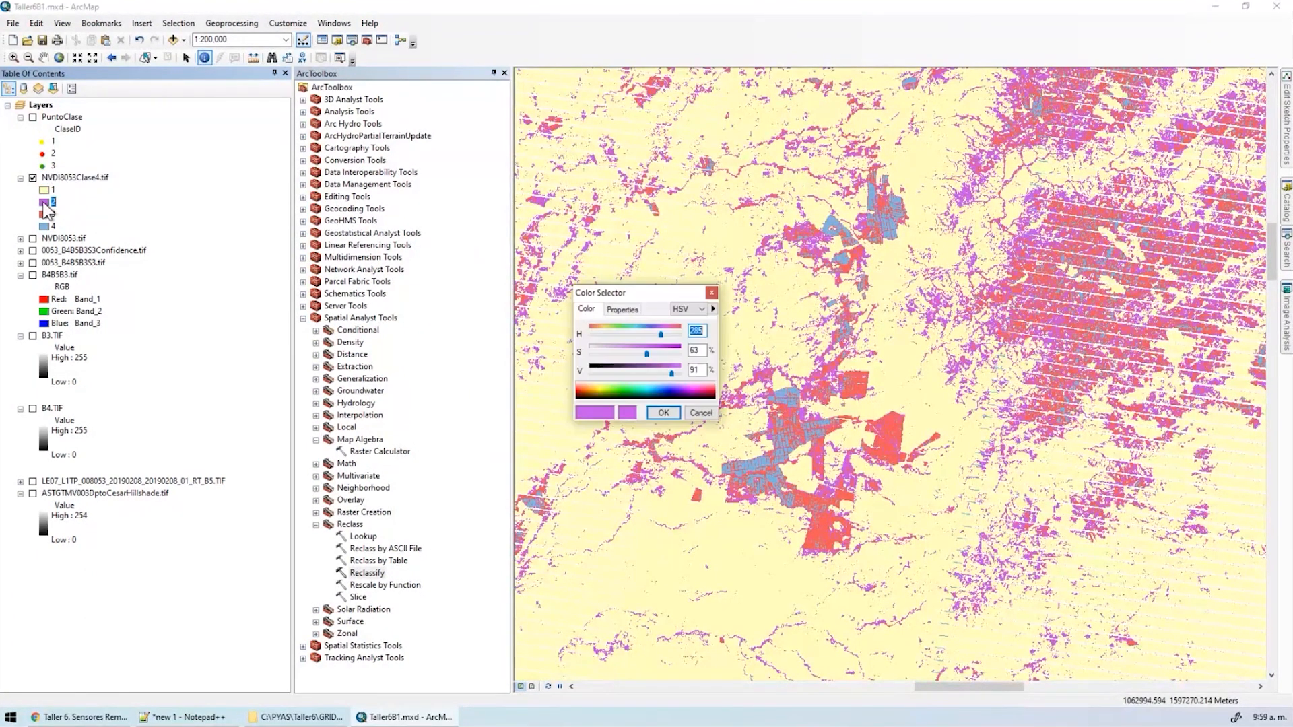
key("Return")
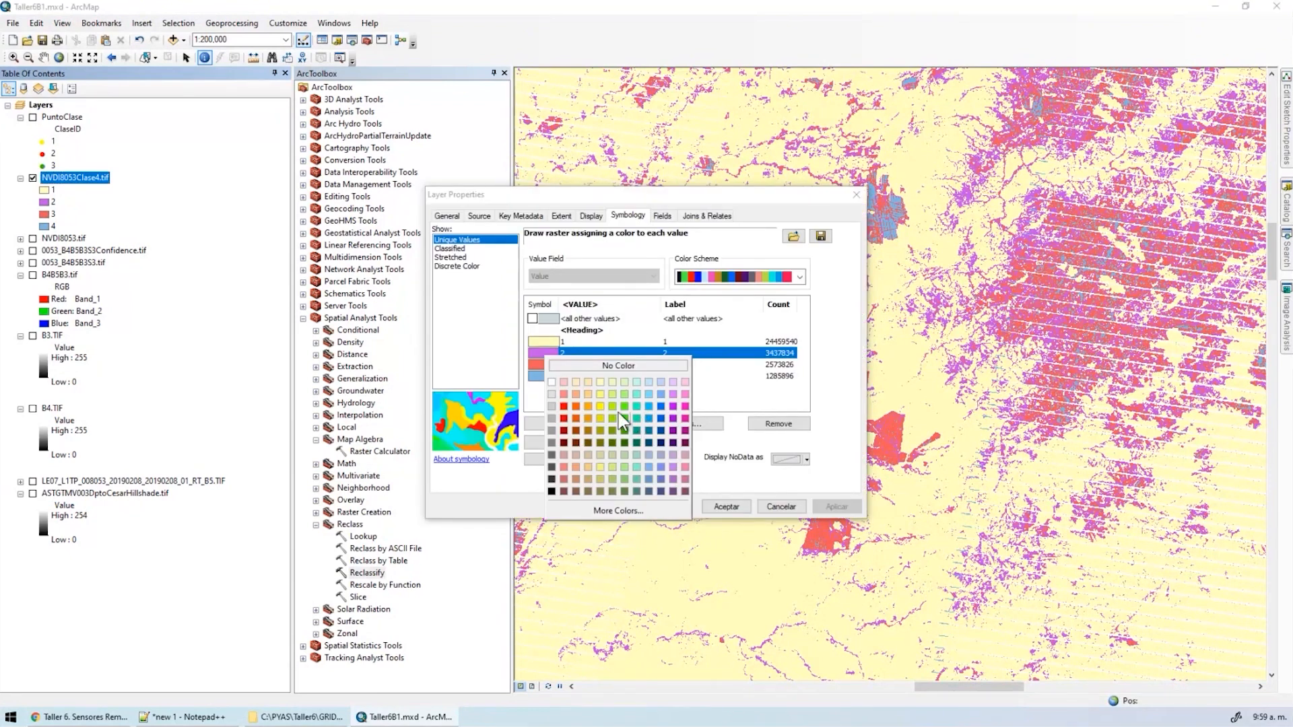
left_click(613, 407)
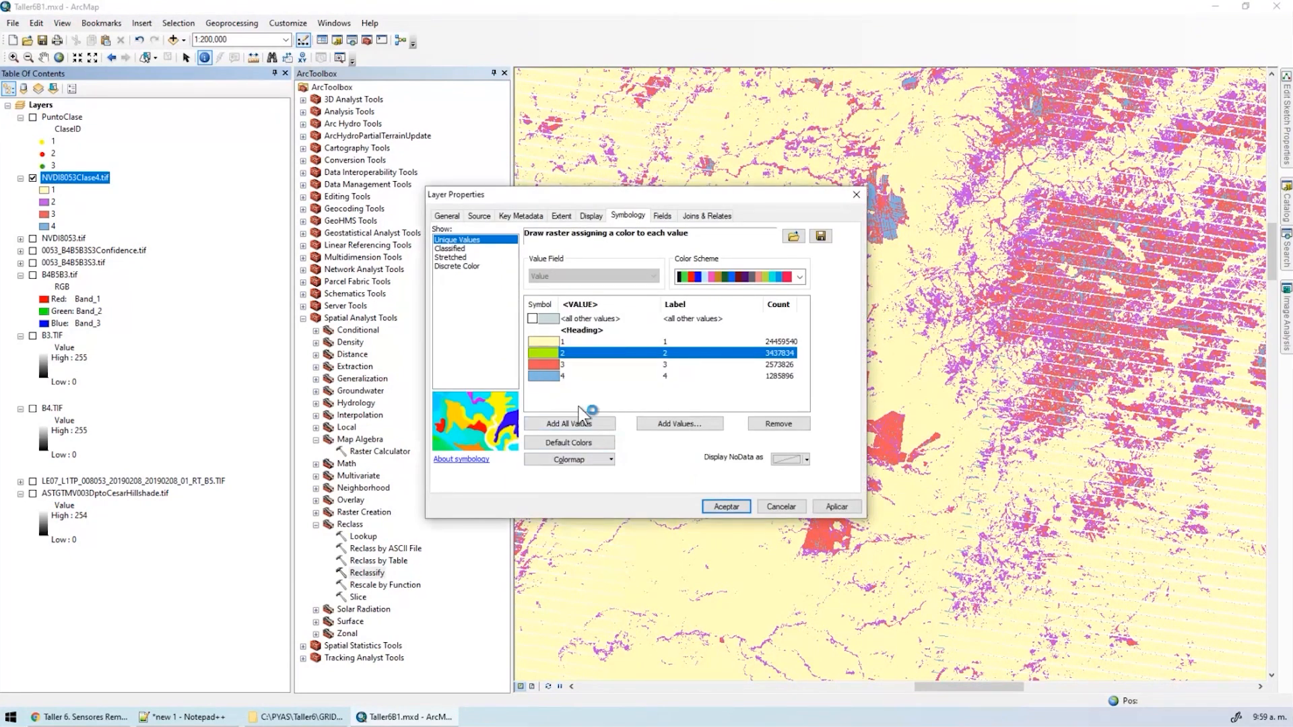
Color class 3 olive green and class 4 Fir Green, and apply the new symbology to the reclassified raster.
left_click(555, 365)
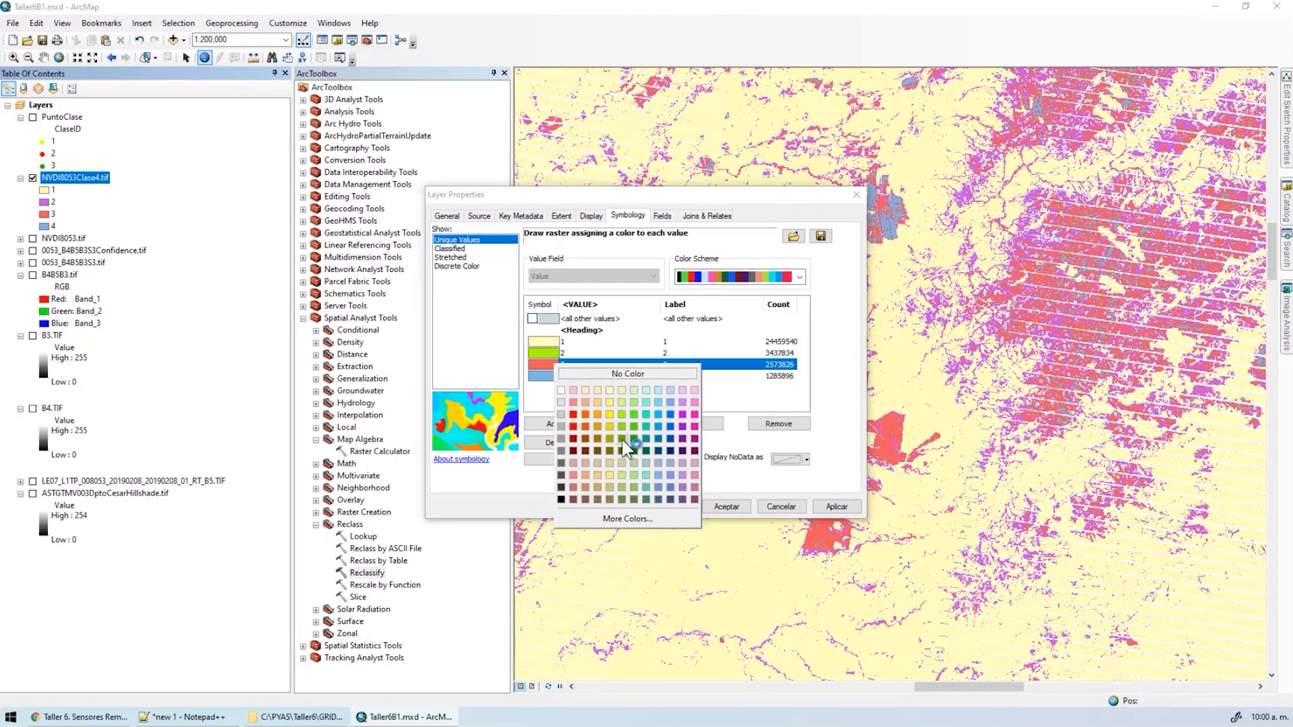
left_click(624, 443)
left_click(541, 380)
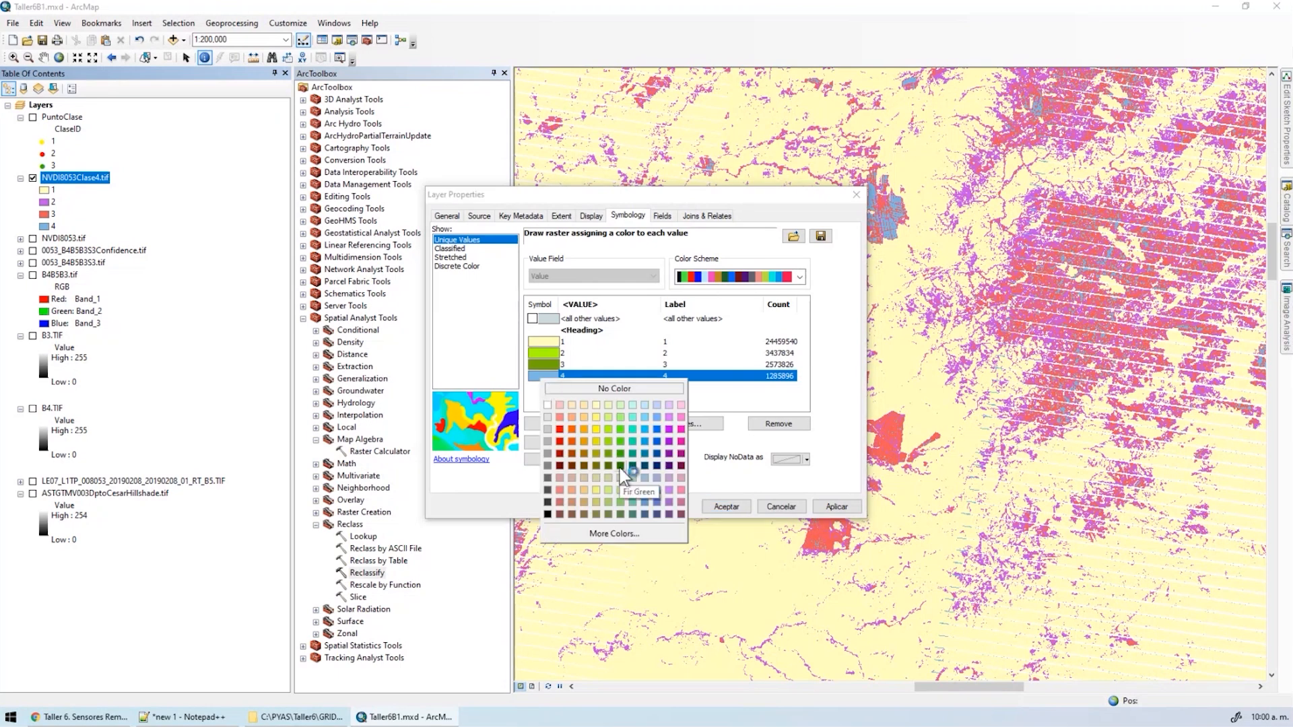
left_click(620, 467)
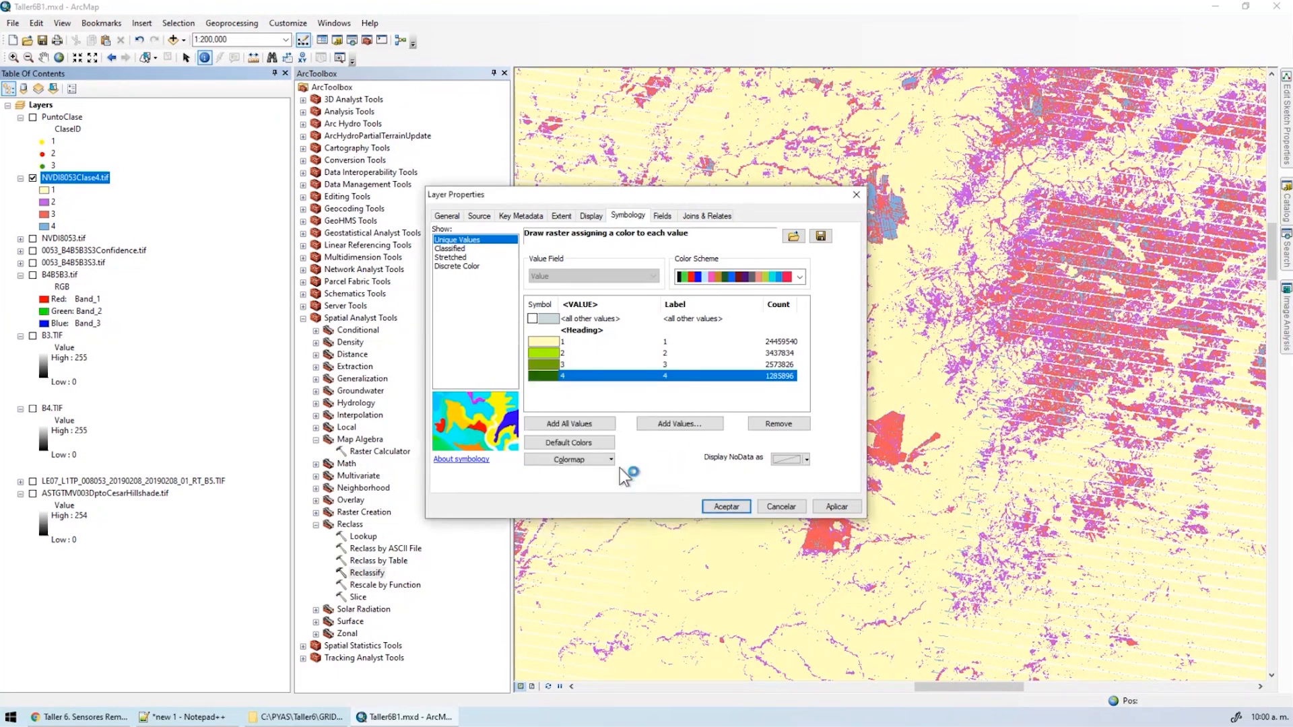
left_click(835, 509)
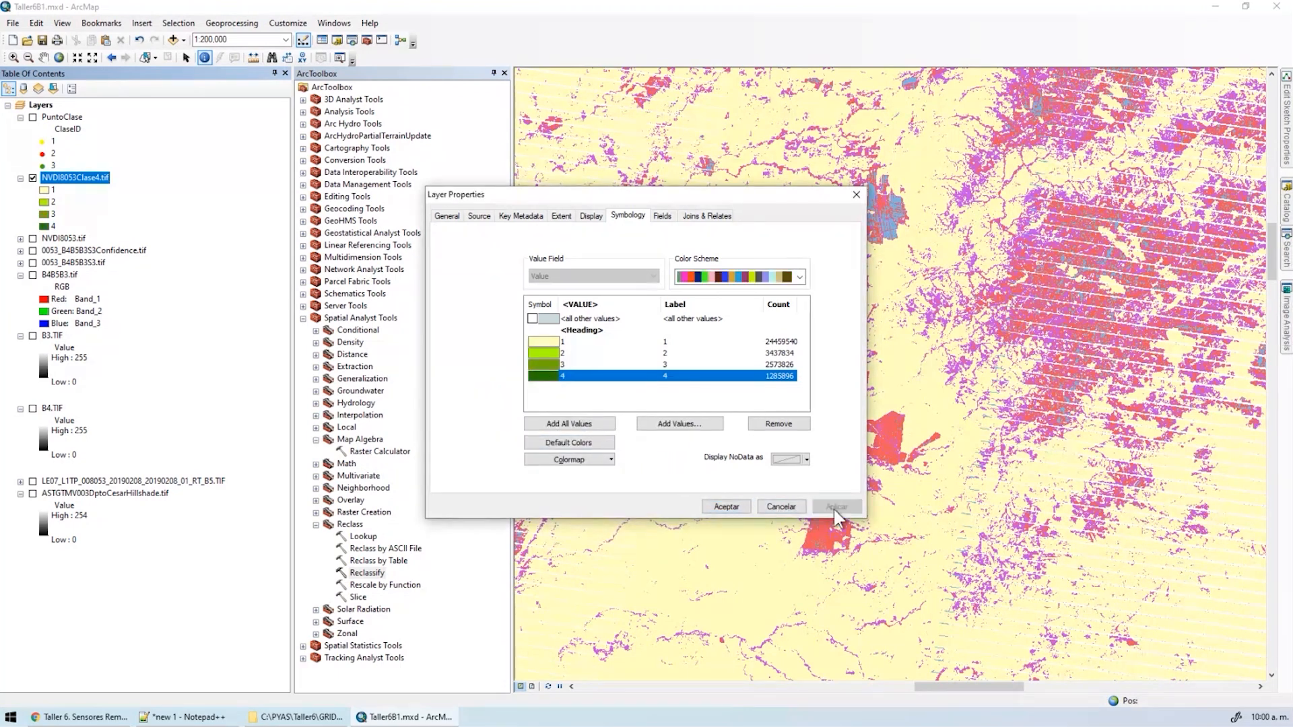
left_click(728, 507)
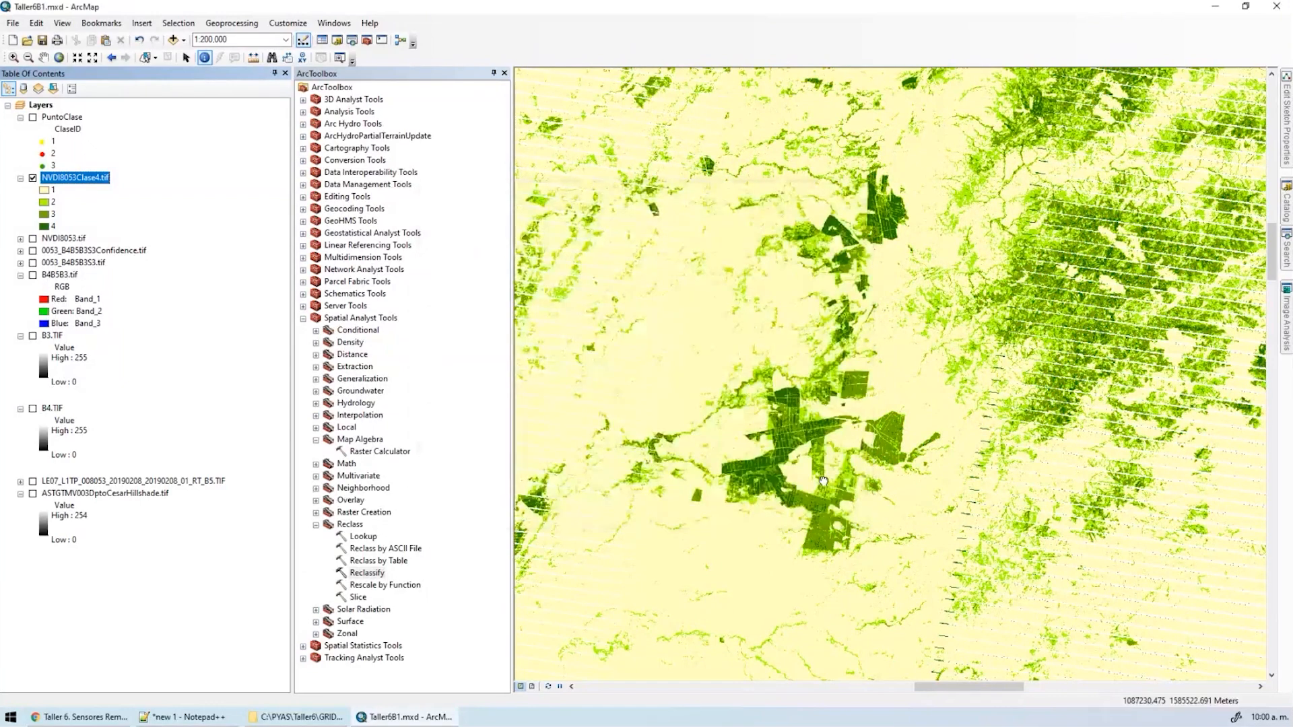
Make the NVDI8053Clase4.tif layer partly transparent and show the ASTGTMV003DptoCesarHillshade.tif layer beneath it.
left_click_drag(792, 434, 793, 269)
scroll(793, 268, "down", 3)
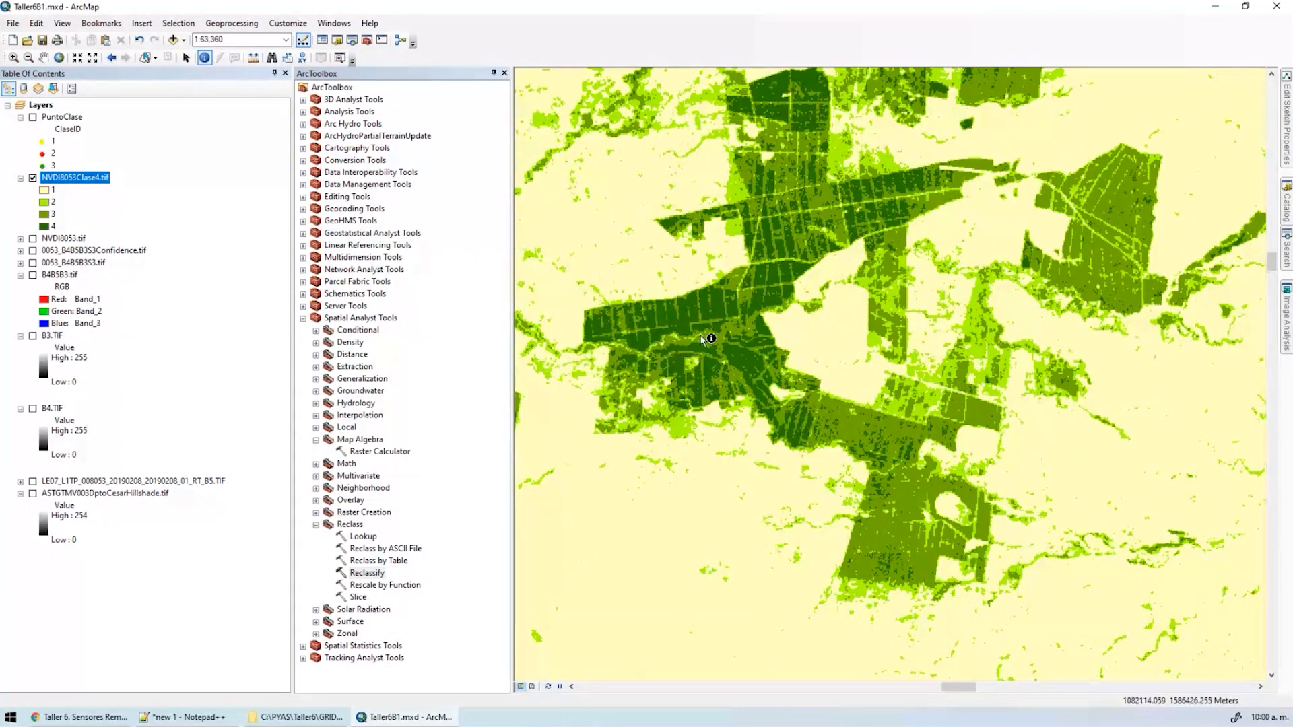
left_click_drag(604, 362, 771, 380)
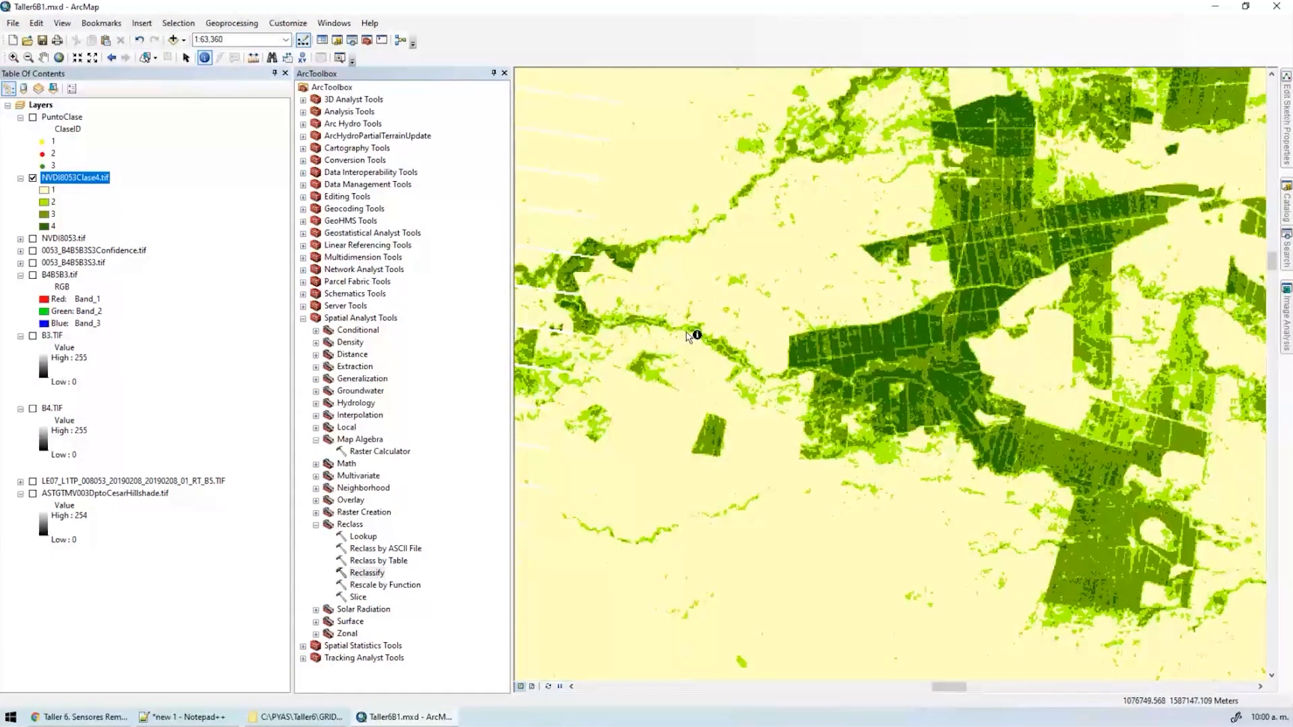
double_click(98, 186)
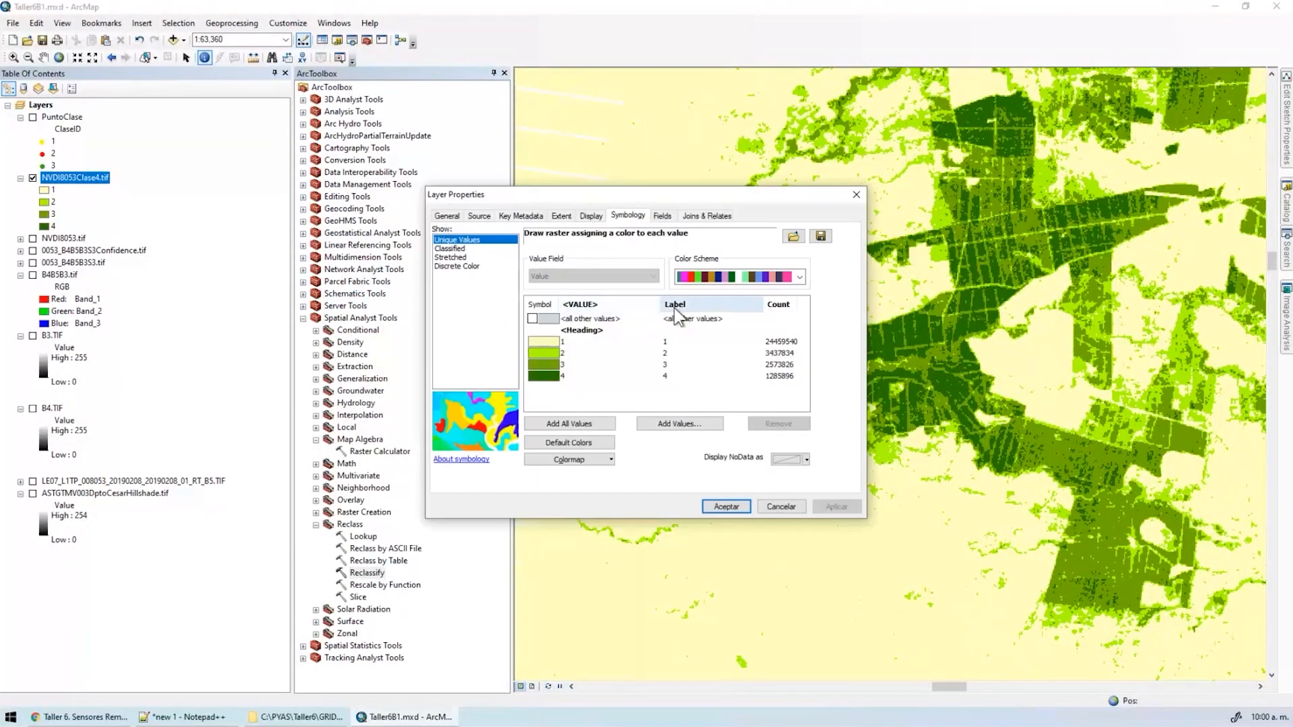
left_click(594, 215)
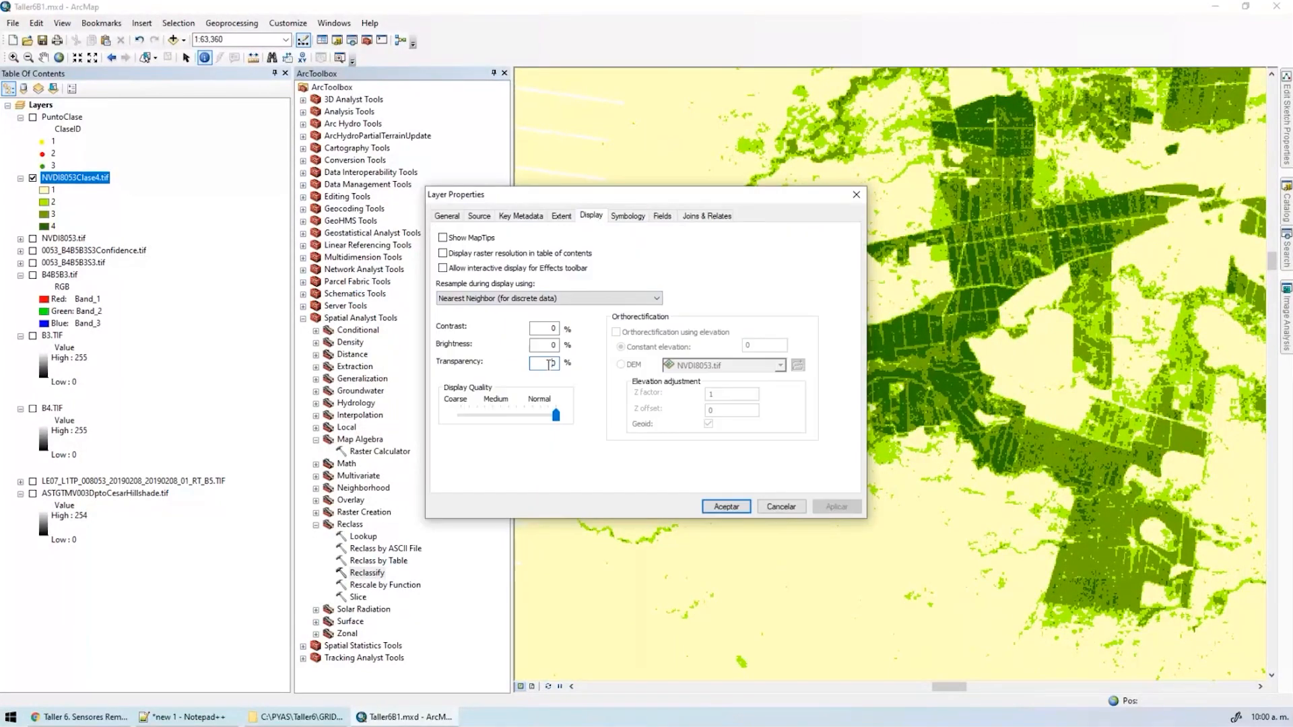
left_click_drag(547, 365, 563, 364)
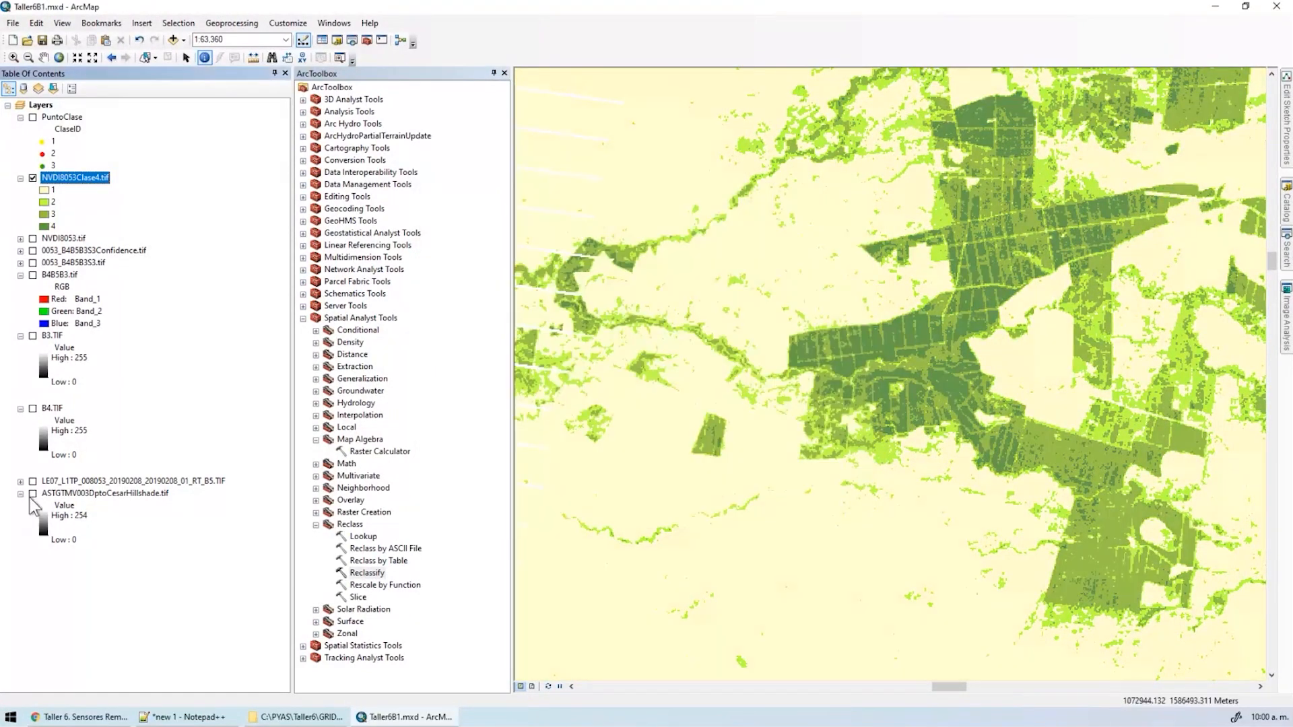
left_click(33, 494)
scroll(707, 413, "down", 5)
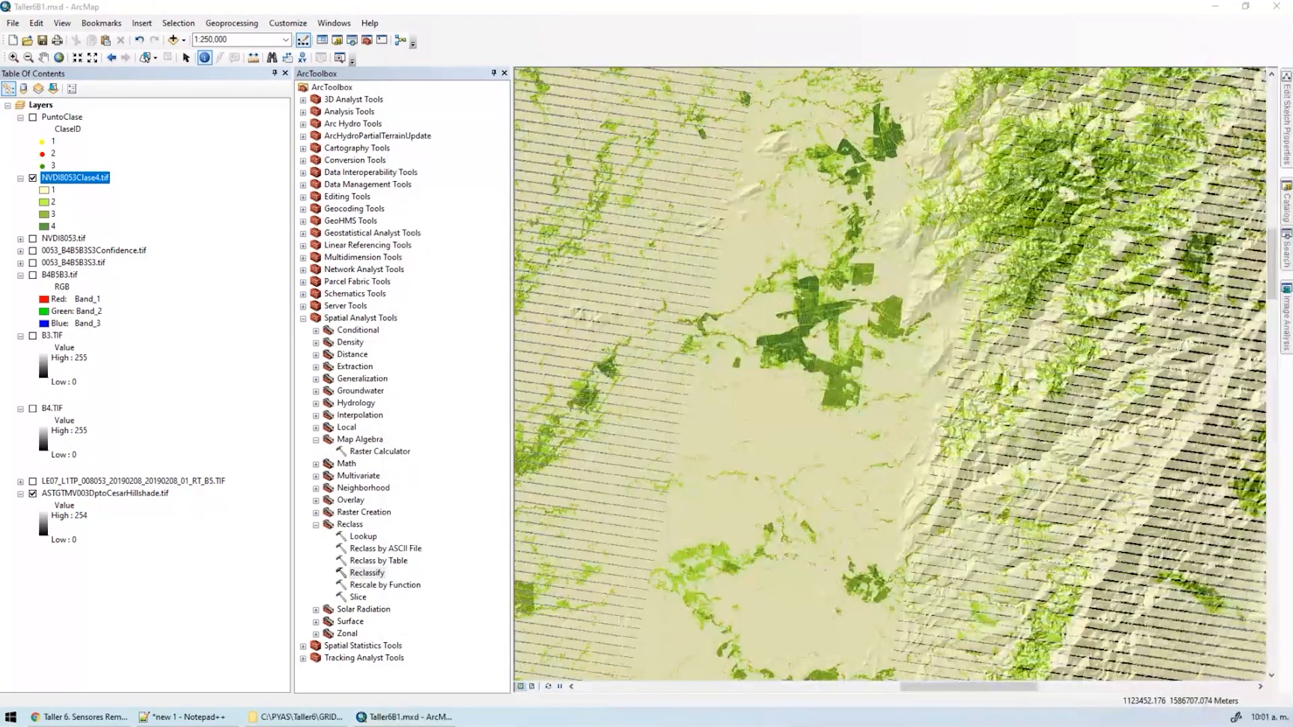
double_click(71, 180)
left_click(628, 215)
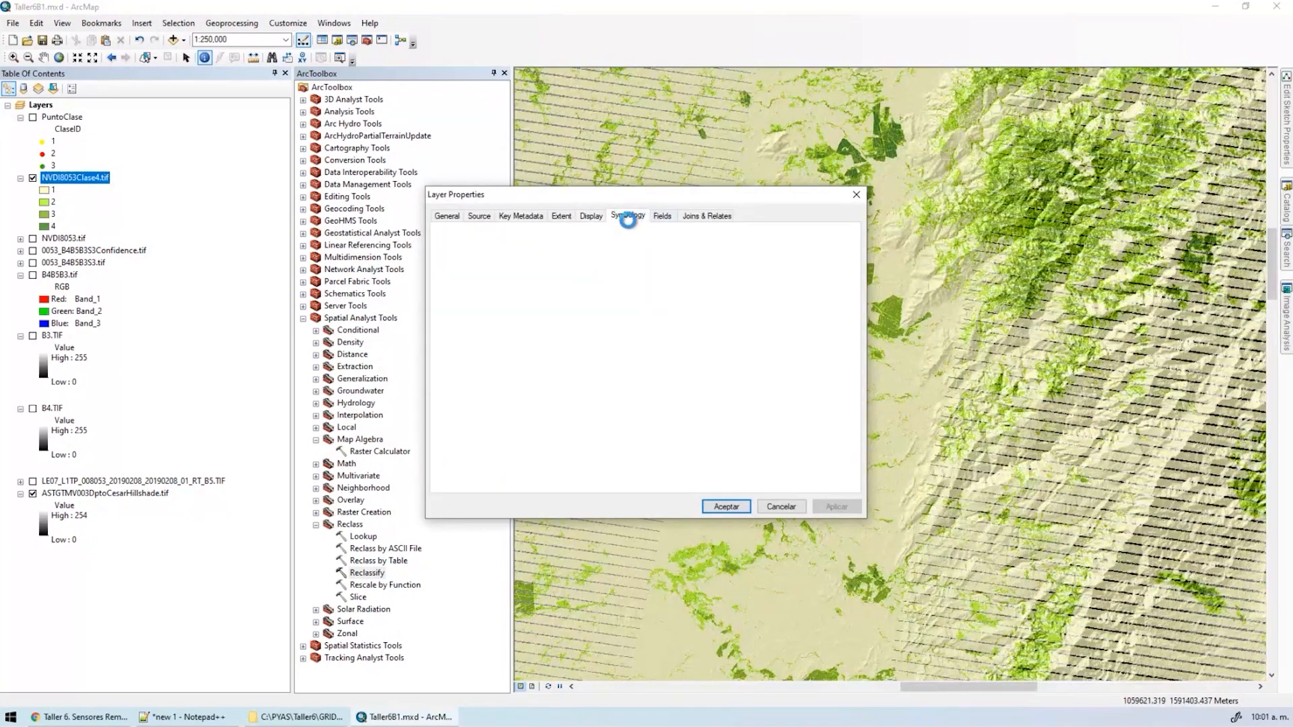
left_click(576, 345)
key("Return")
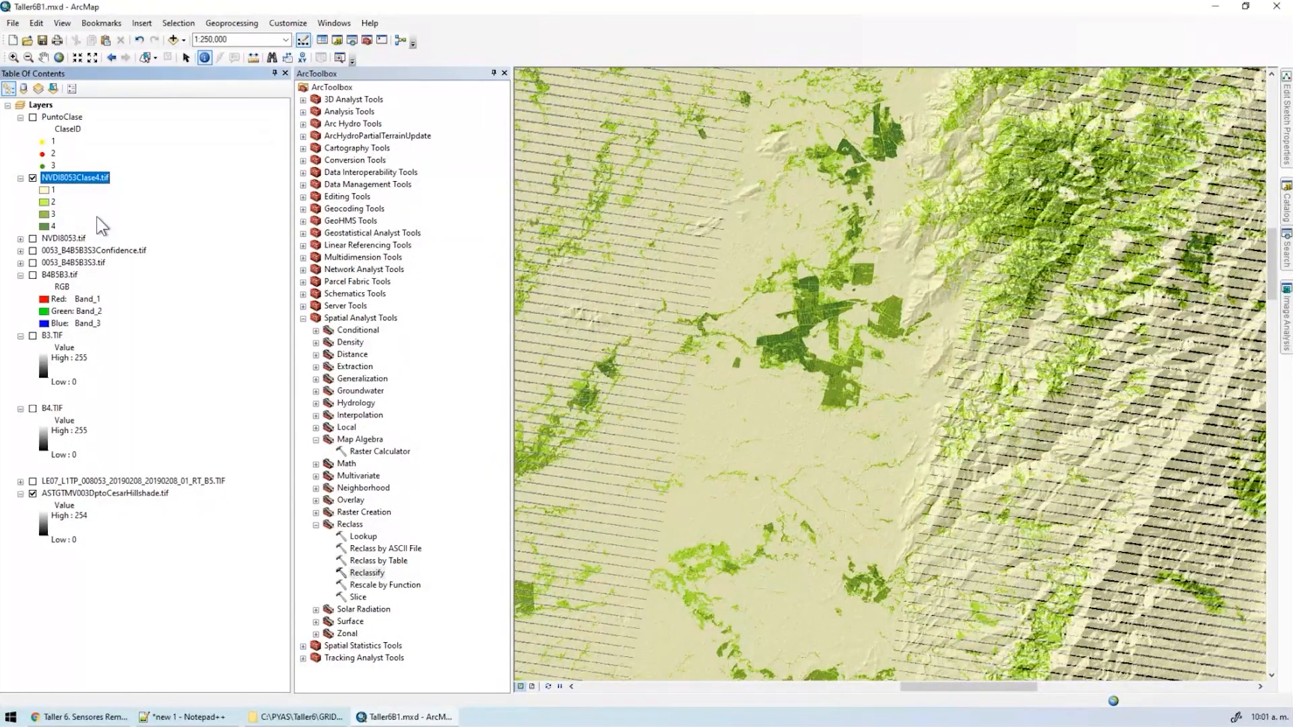
Rename the legend label of class 1 in NVDI8053Clase4.tif to "1 - Sin Vegetación - Urbano o Desnudo".
left_click(60, 190)
type("1 - Sin")
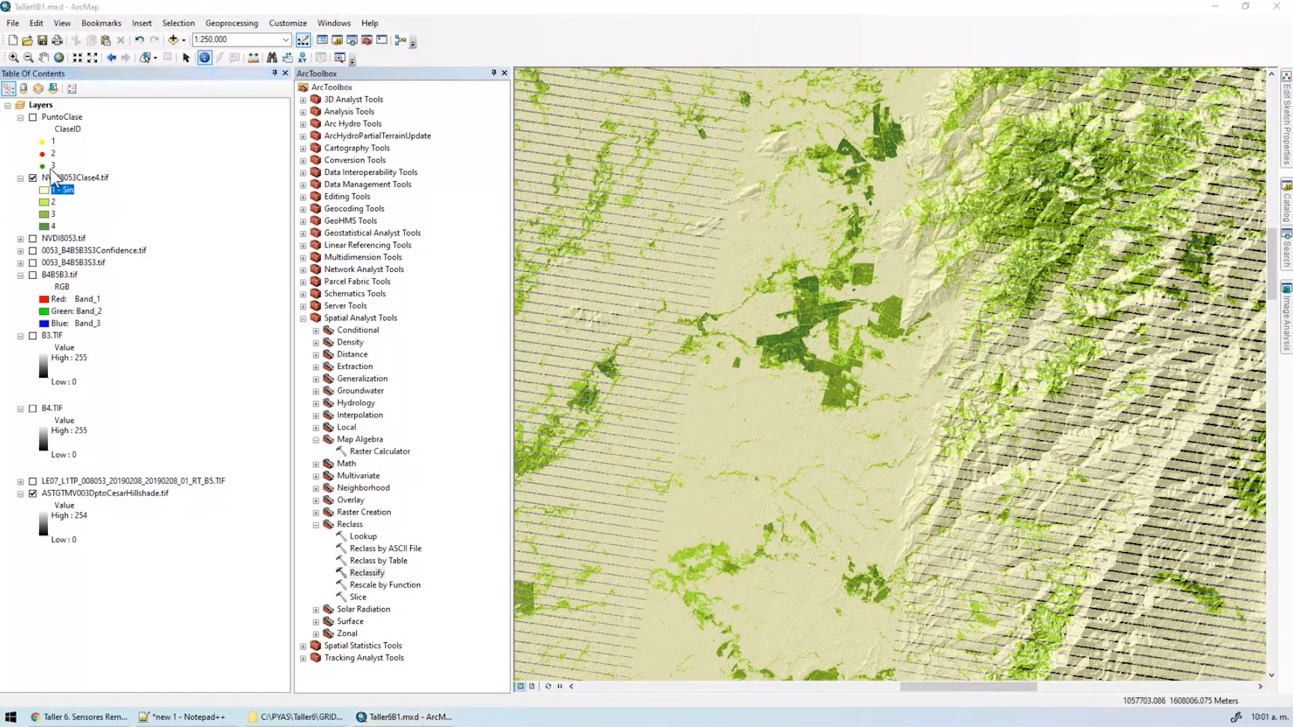
type("Vegetación - Urbano o Desnudo")
key("Return")
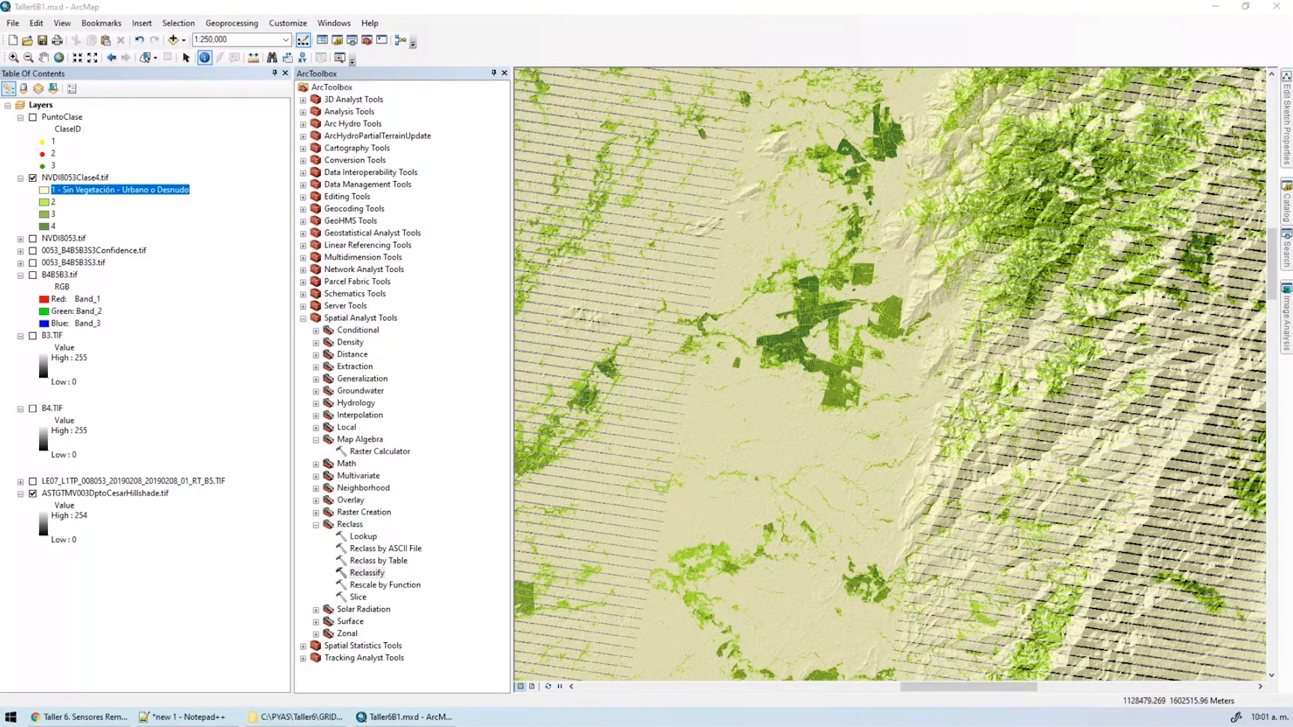
Rename the legend label of class 2 to "2 - Bosque Mixto".
double_click(54, 203)
key("Escape")
left_click(54, 203)
type("- Bosque Mixto")
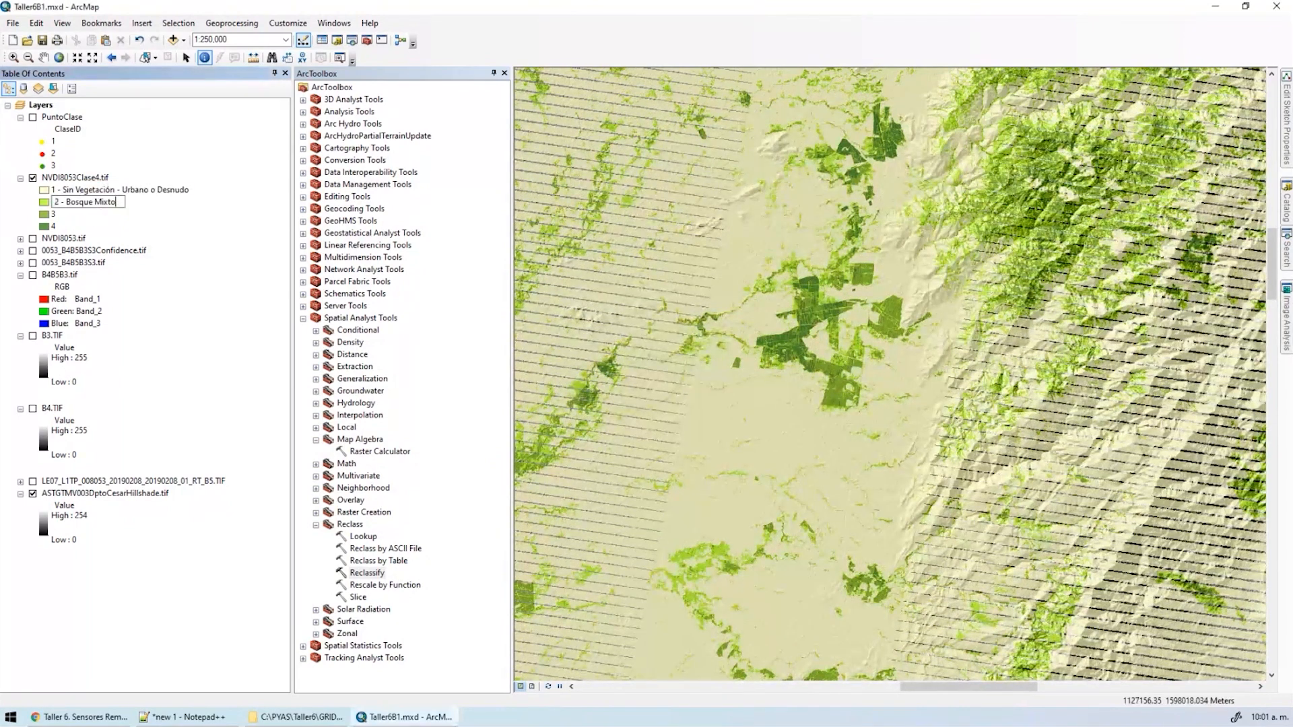
key("Return")
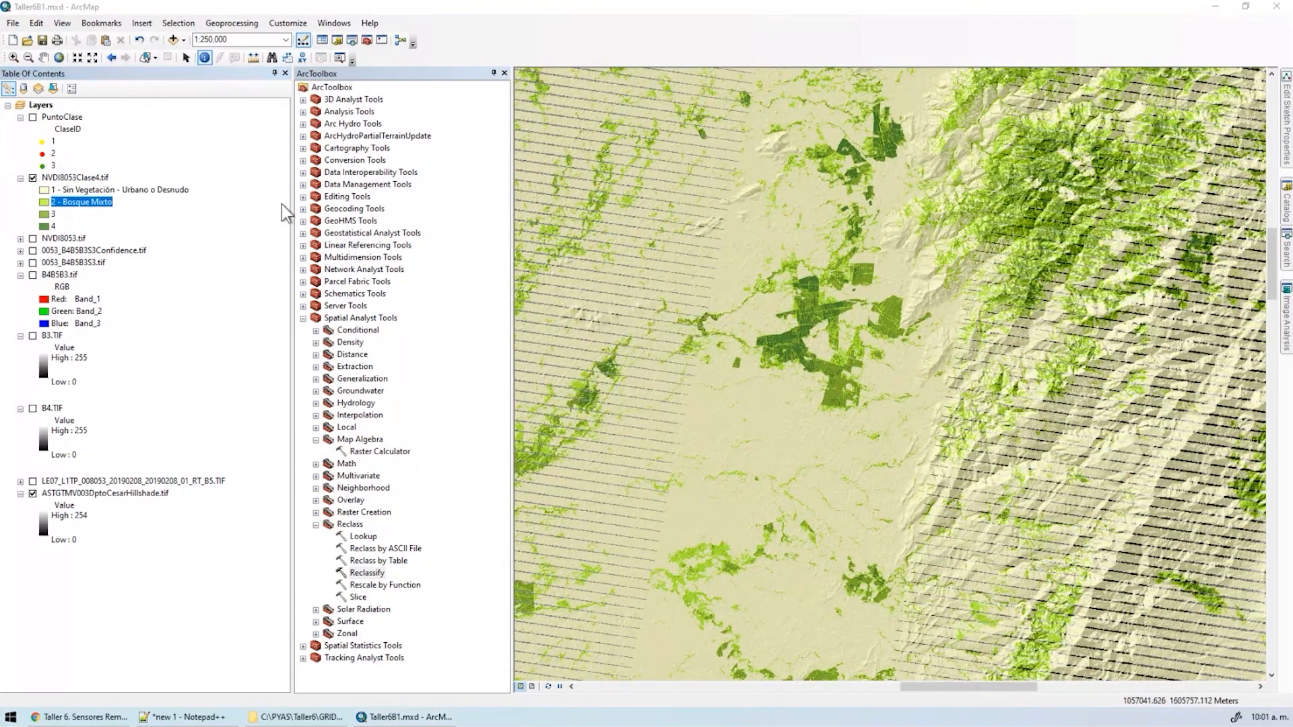
Rename the legend label of class 3 to "3 - Bosque Denso".
left_click(66, 216)
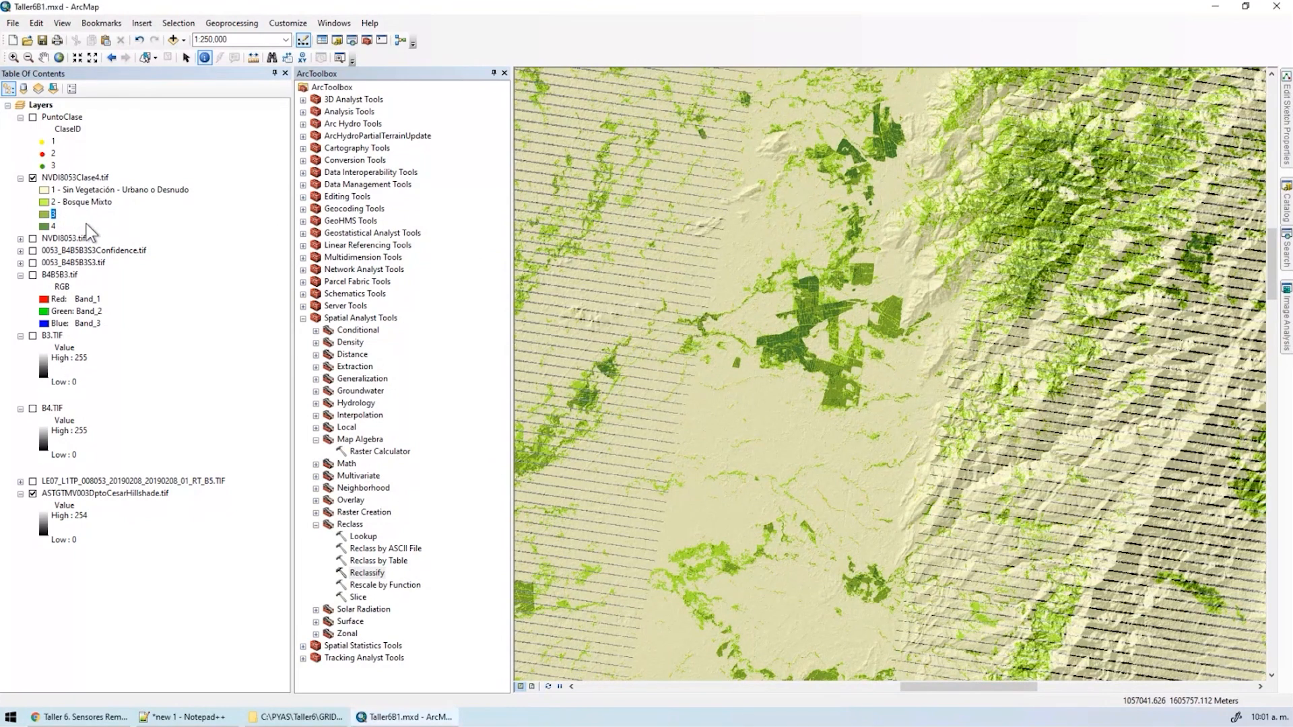
type("3 - Bosque Denso")
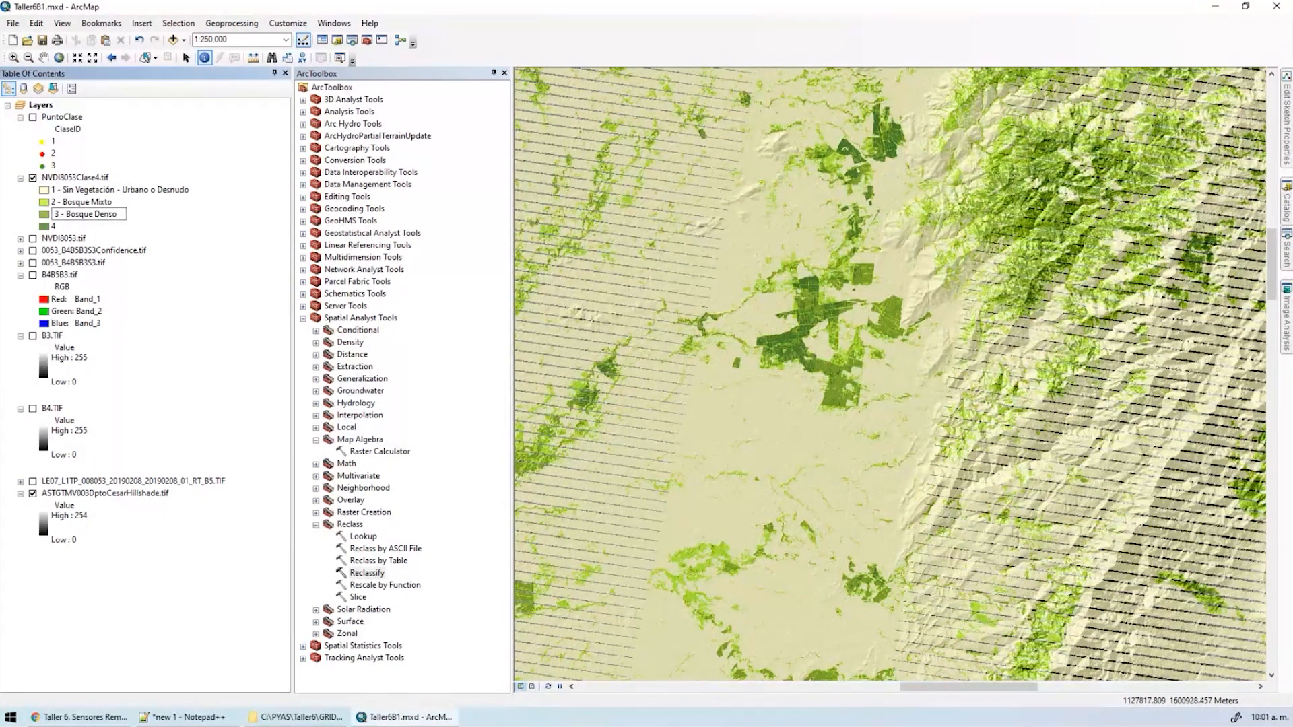
key("Return")
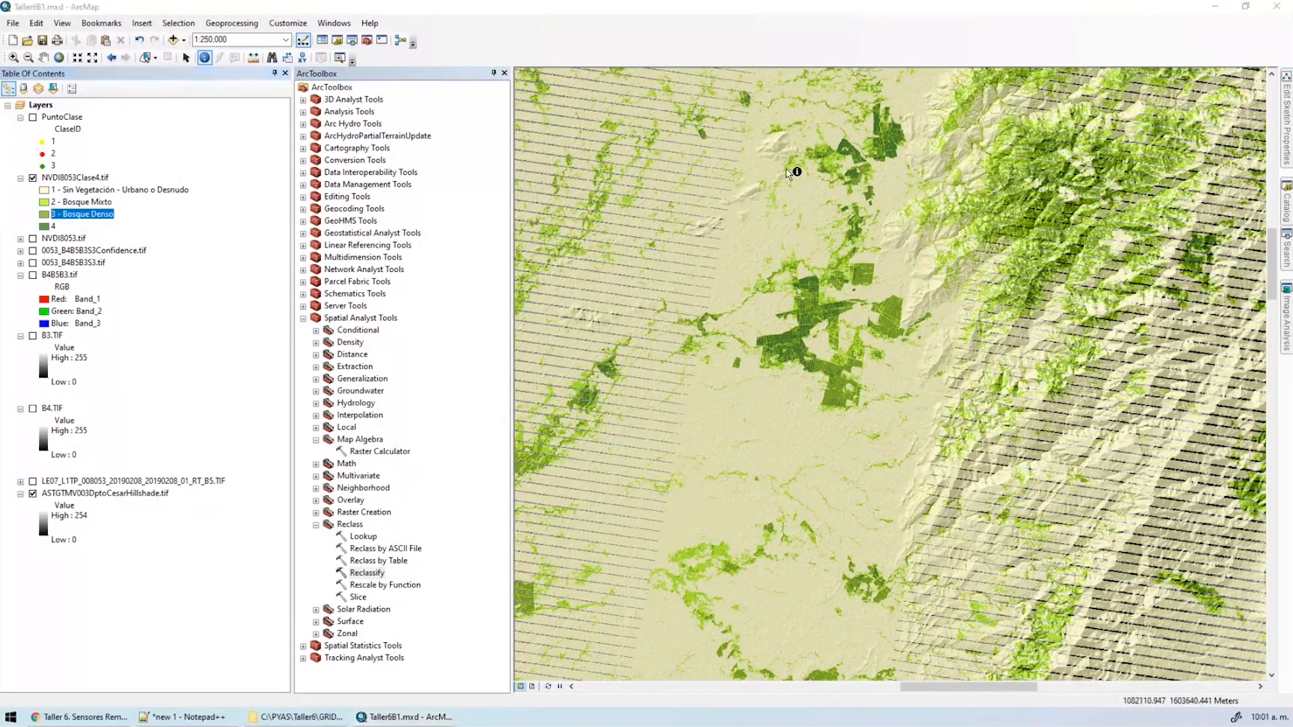
Rename the legend label of class 4 to "4 - Bosque Muy Denso".
left_click(56, 228)
left_click(55, 227)
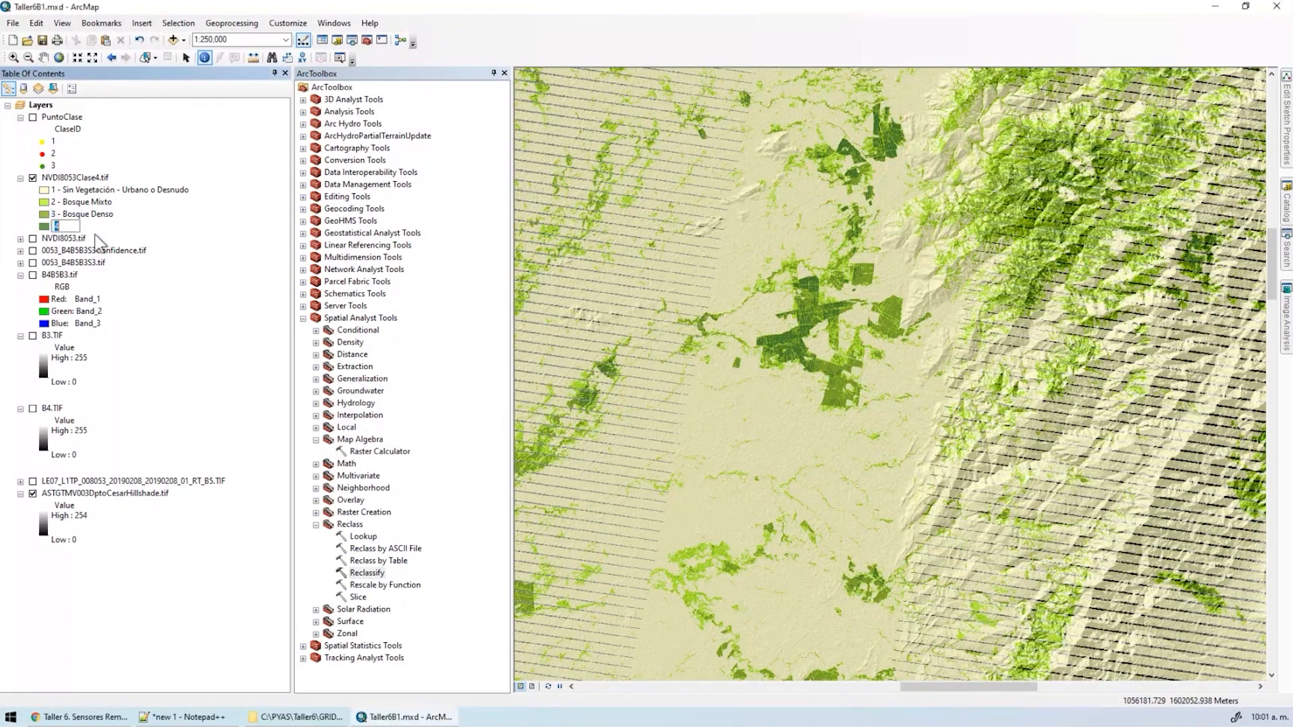
type("4 - Bosque Muy Denso")
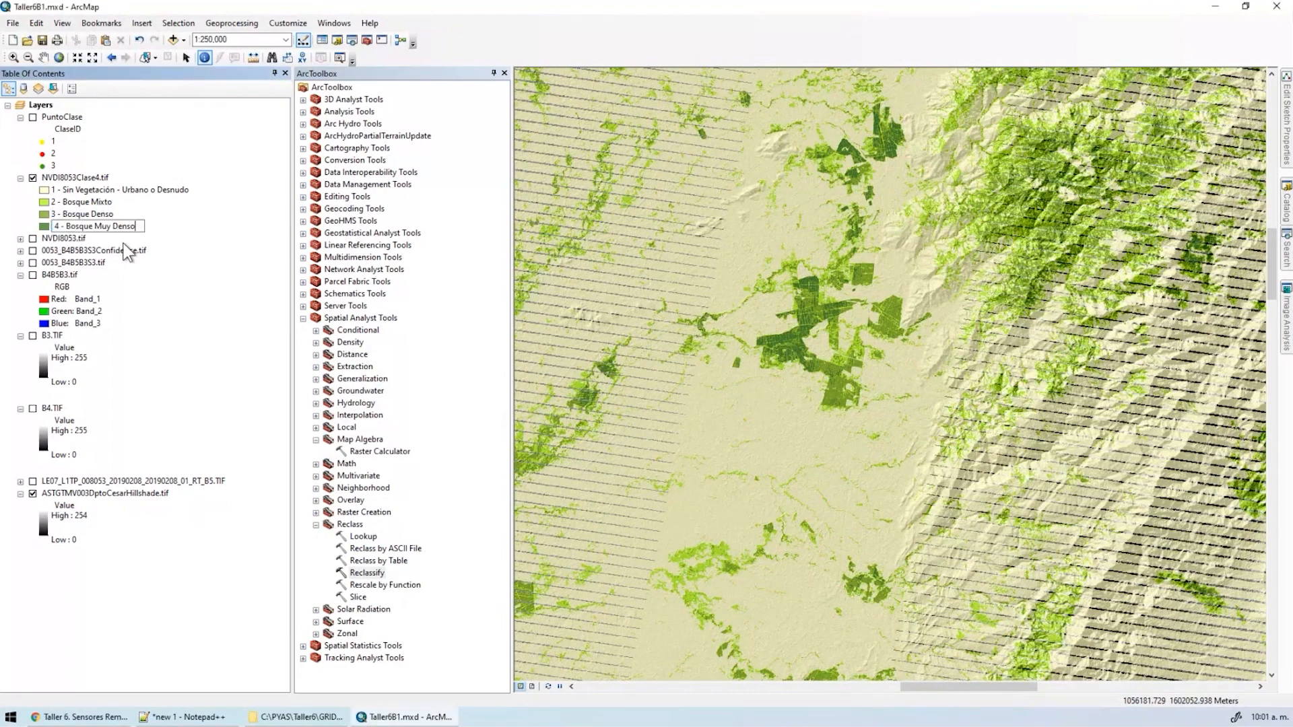
key("Return")
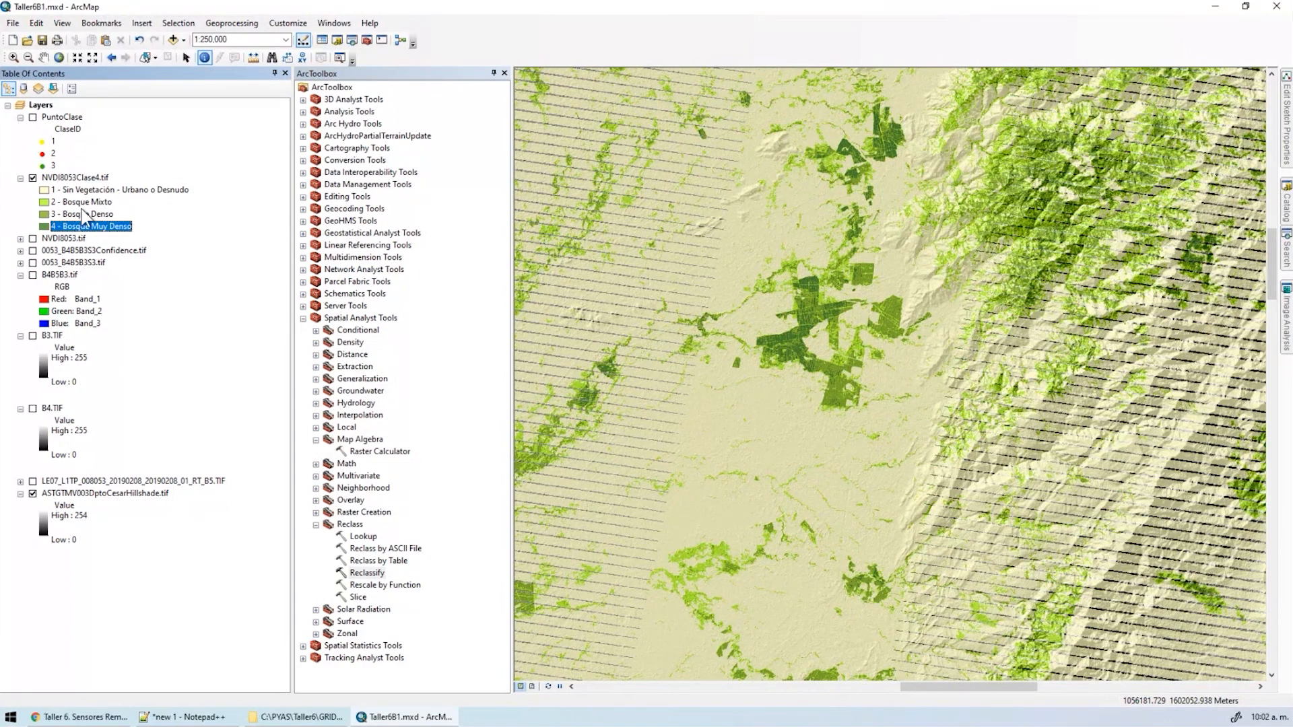
Close ArcToolbox to enlarge the map area, and inspect the vegetation classes over the hillshade.
left_click_drag(775, 234, 655, 396)
scroll(656, 396, "down", 1)
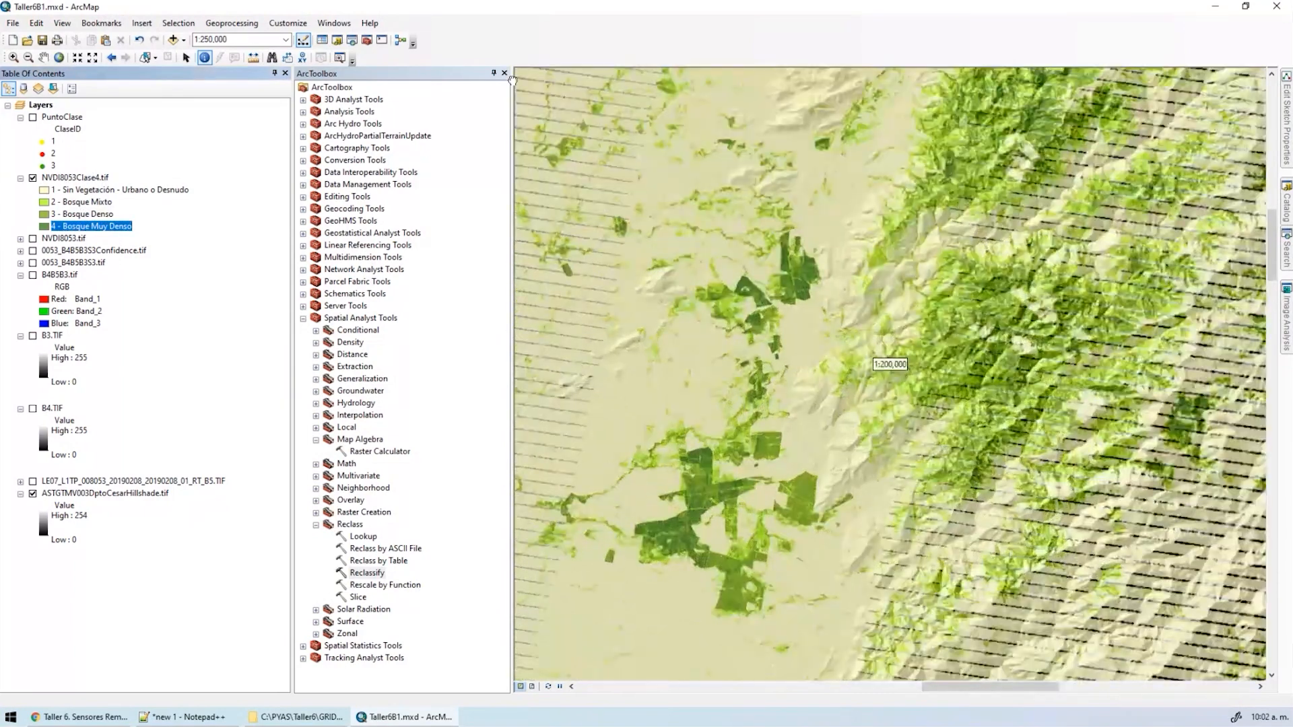
left_click(506, 75)
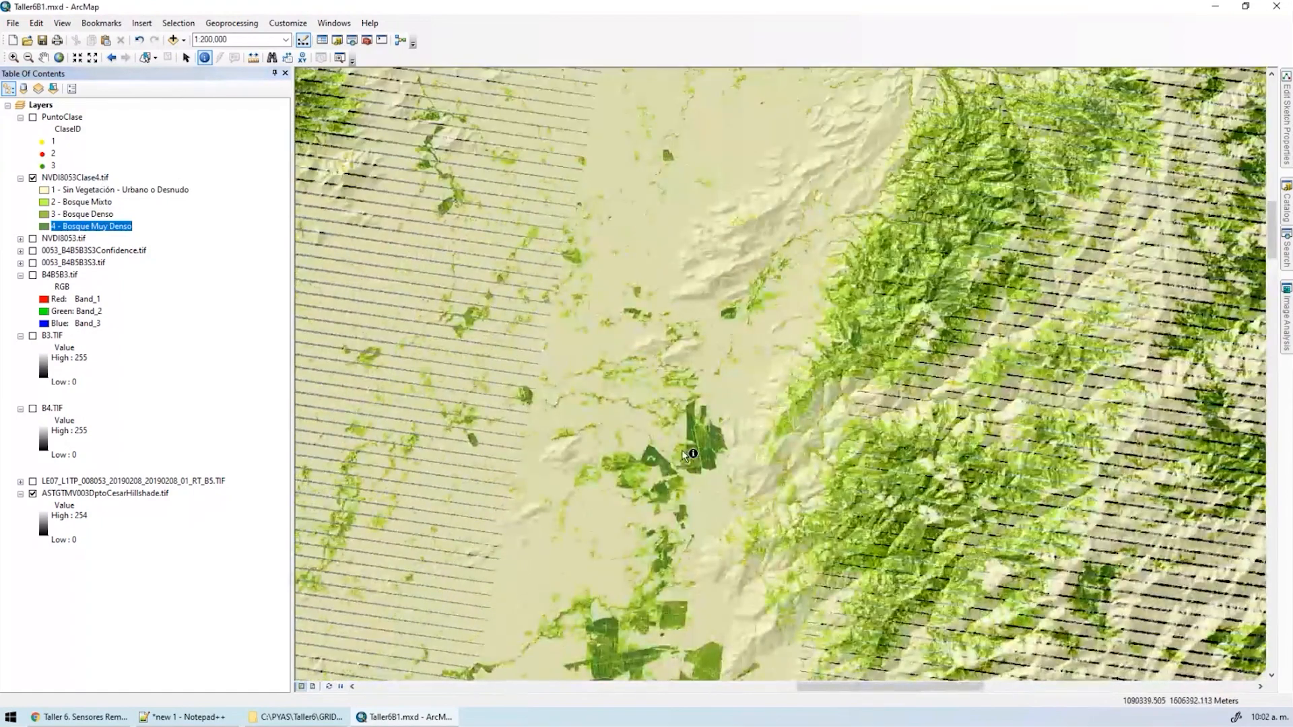
left_click_drag(729, 172, 808, 161)
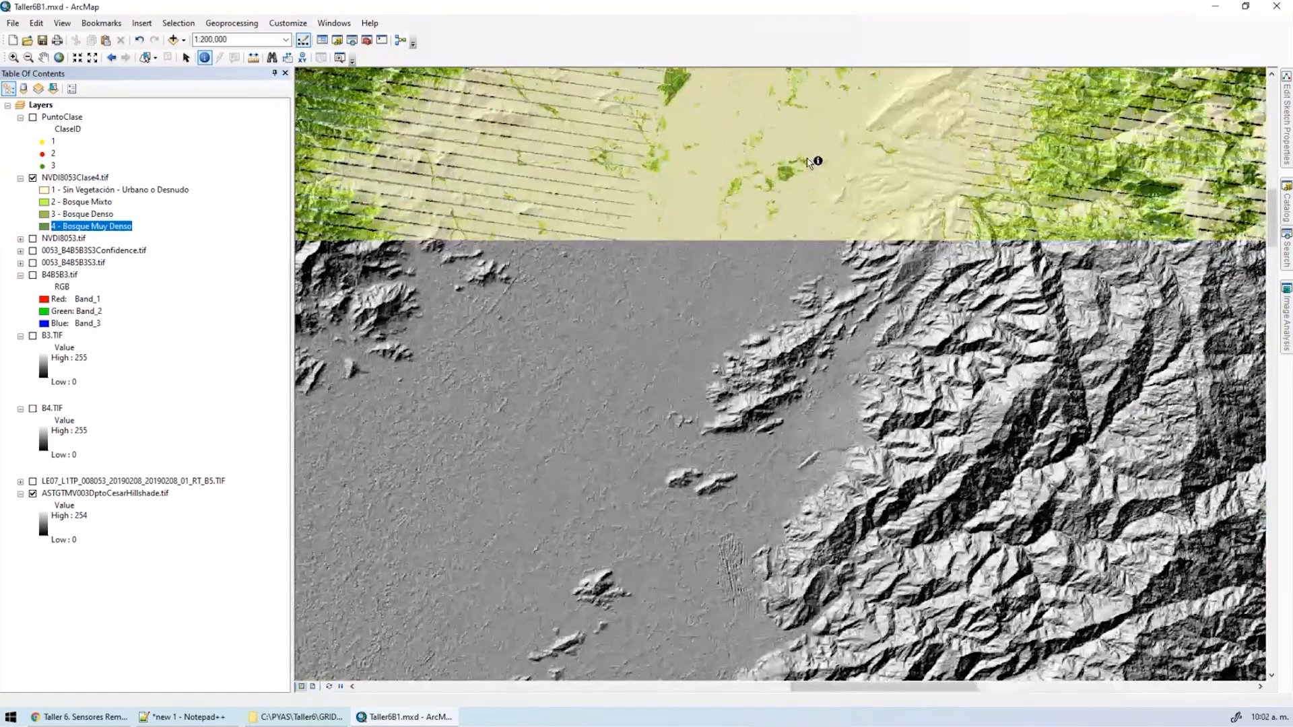
Arrange the Standard and Tools toolbars in a single row above the map.
scroll(675, 447, "up", 6)
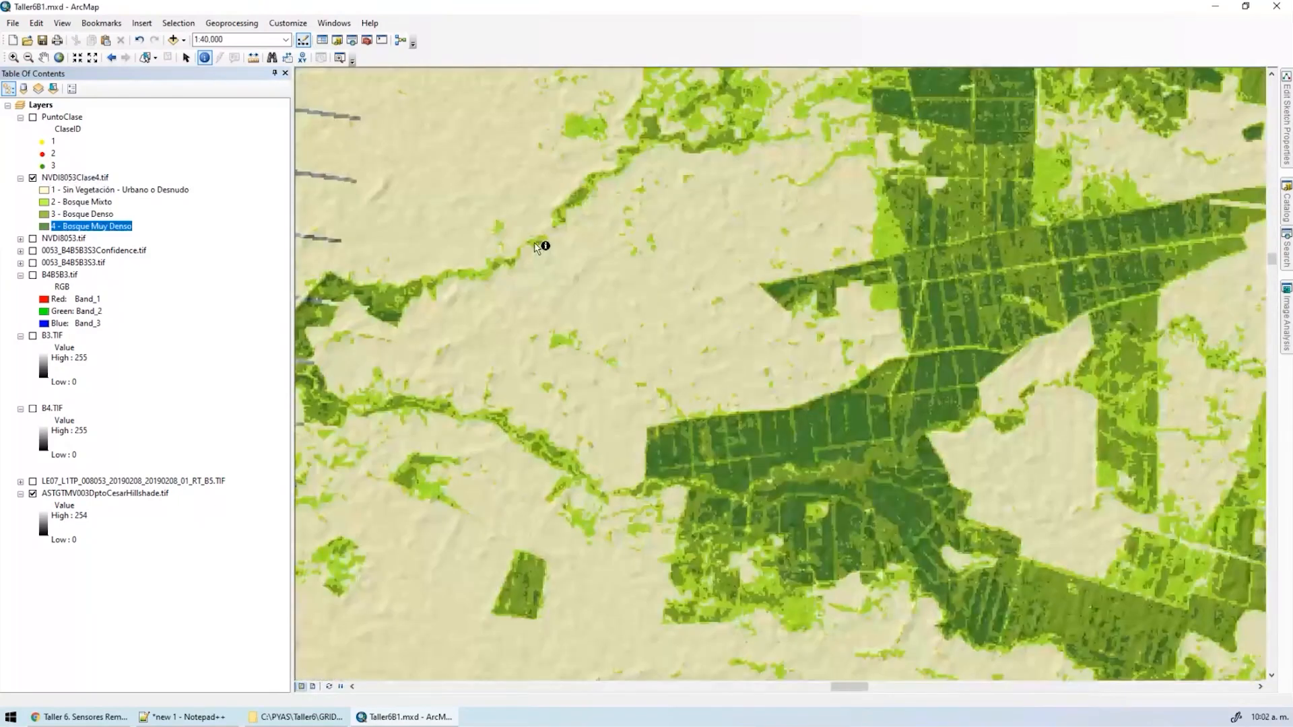
left_click_drag(384, 312, 460, 427)
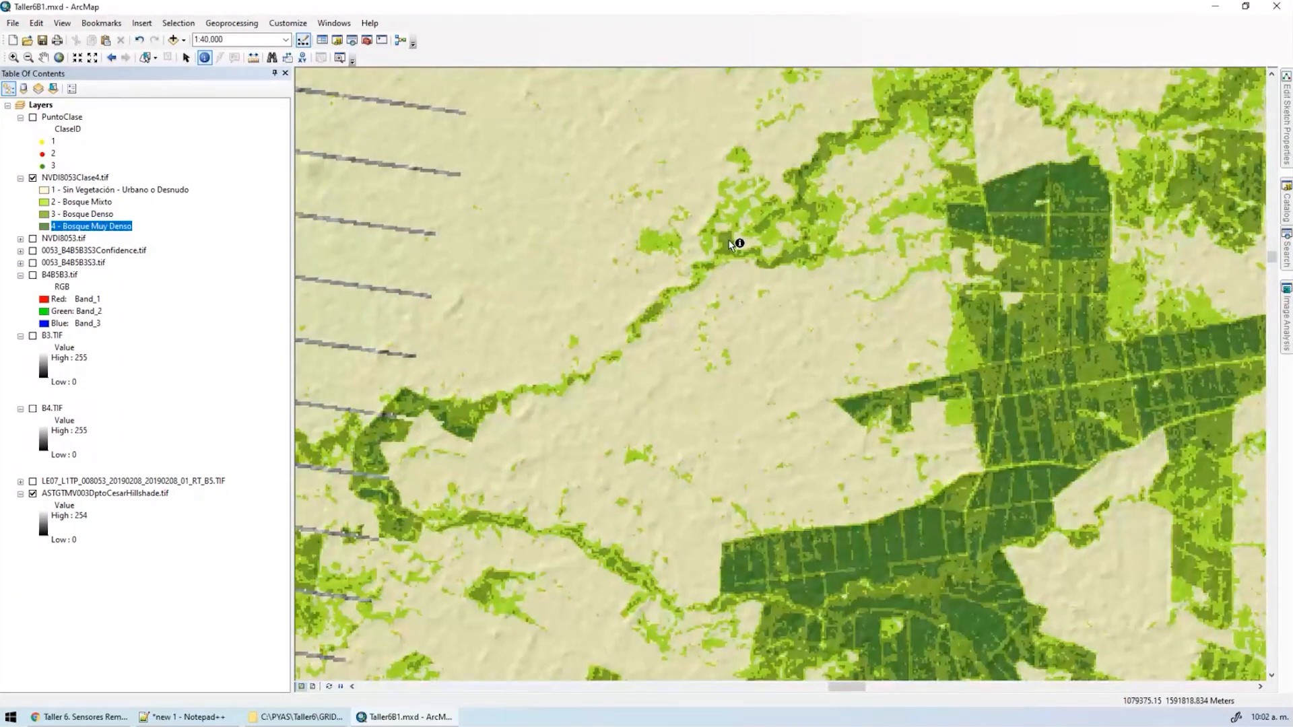
left_click_drag(4, 58, 45, 33)
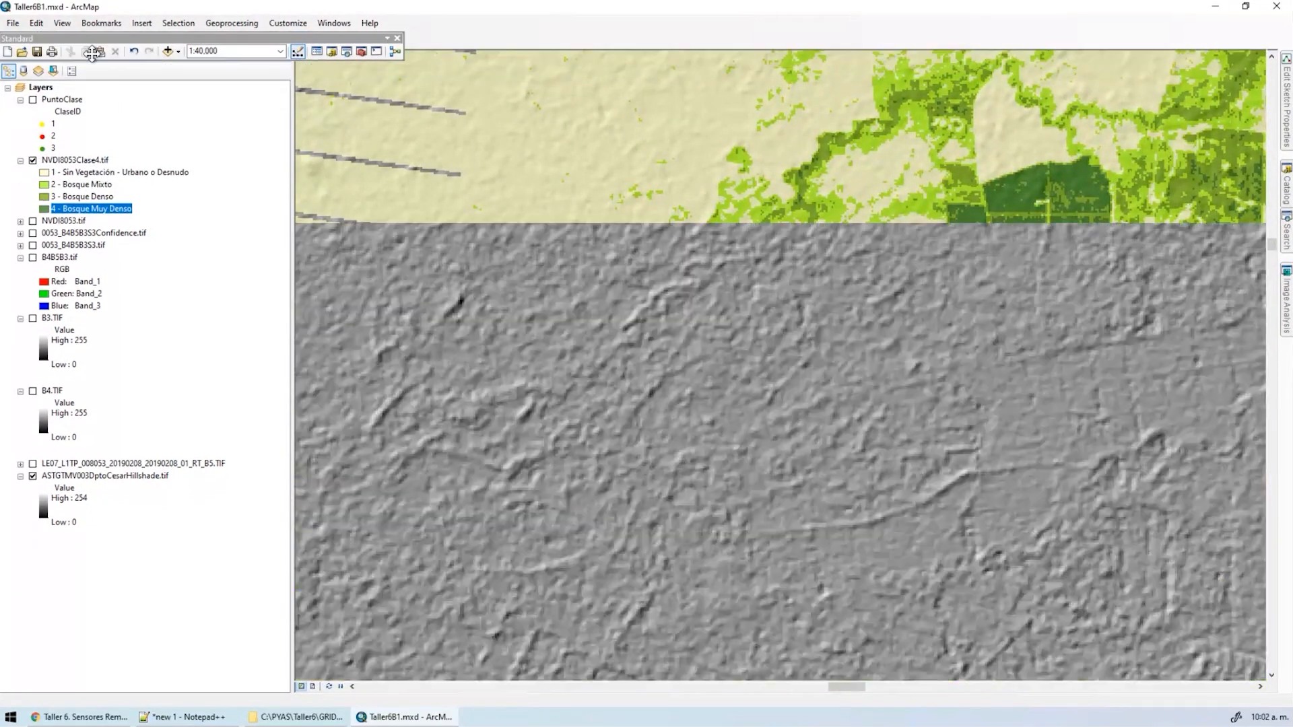
Show the ArcBruTile toolbar and add the Bing Satellite basemap to the map.
right_click(358, 39)
left_click(399, 82)
left_click(635, 102)
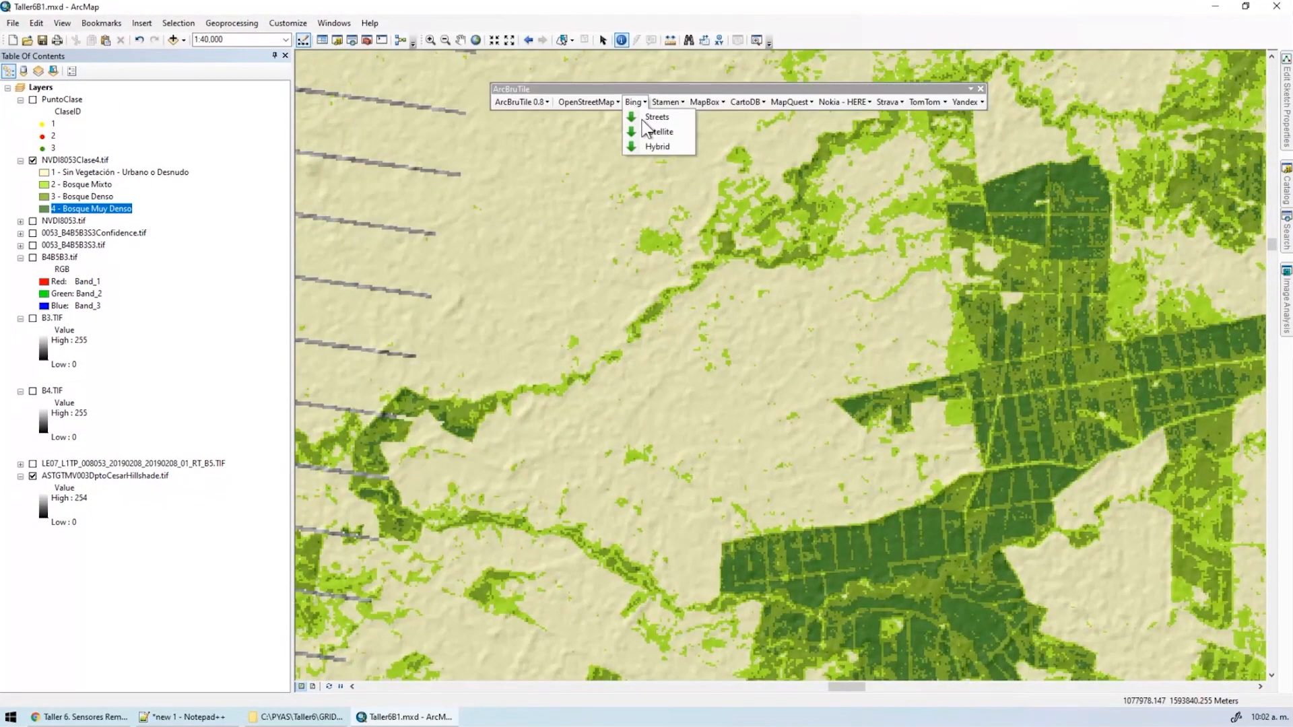
left_click(648, 131)
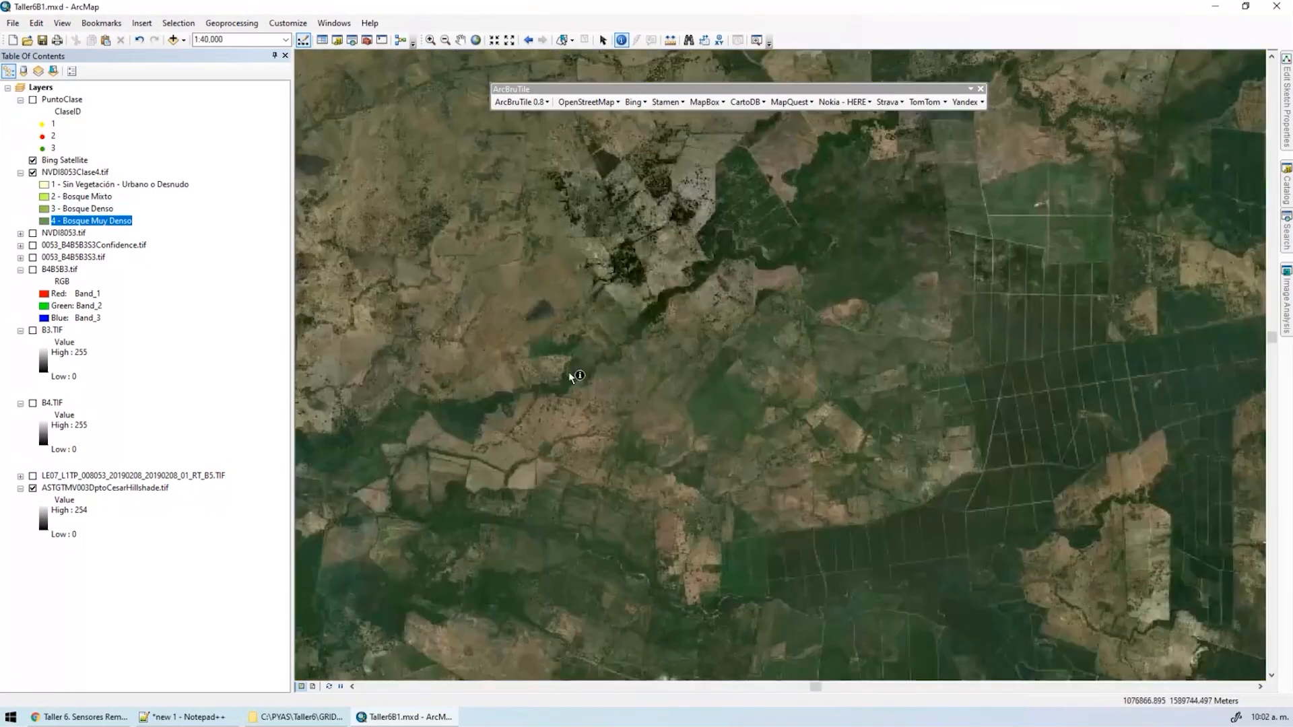
Hide the ASTGTMV003DptoCesarHillshade.tif layer and move the Bing Satellite layer below all other layers.
left_click(33, 488)
left_click_drag(67, 161, 89, 511)
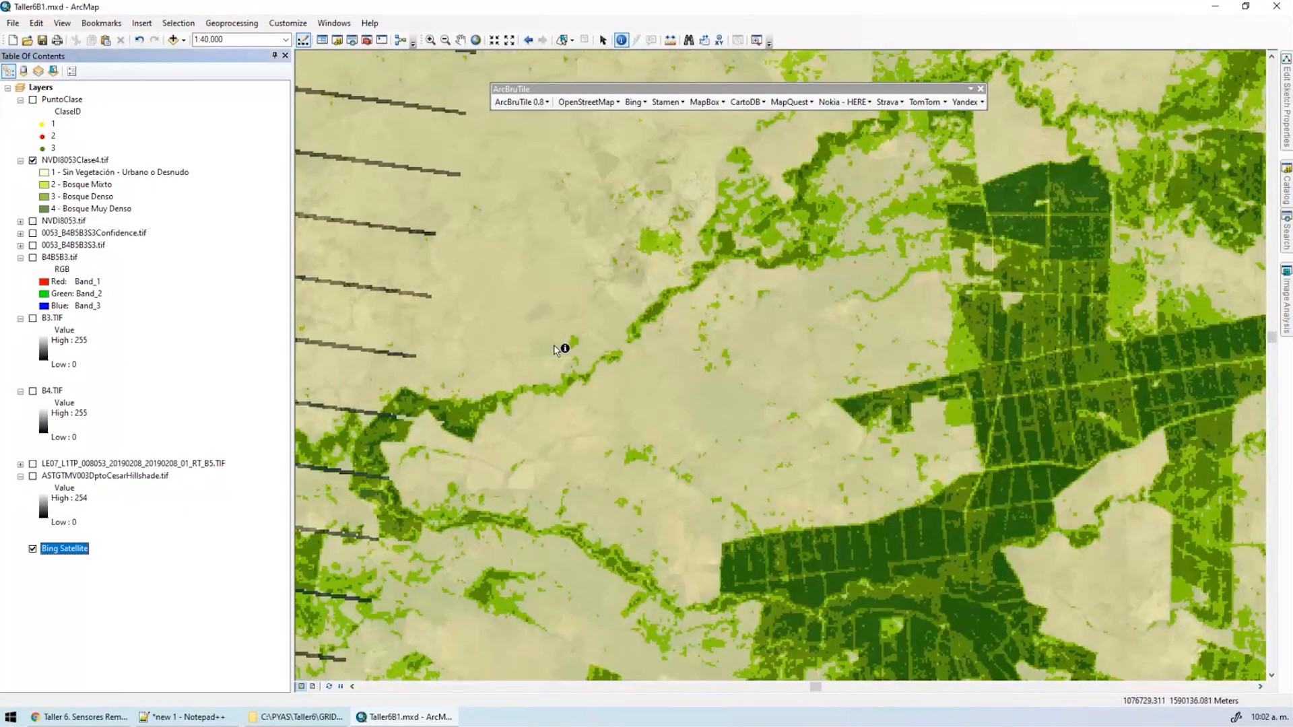
Compare the NVDI8053Clase4.tif vegetation classes with the satellite imagery by toggling the classified layer's visibility, including at 1:15.000 scale.
left_click(32, 161)
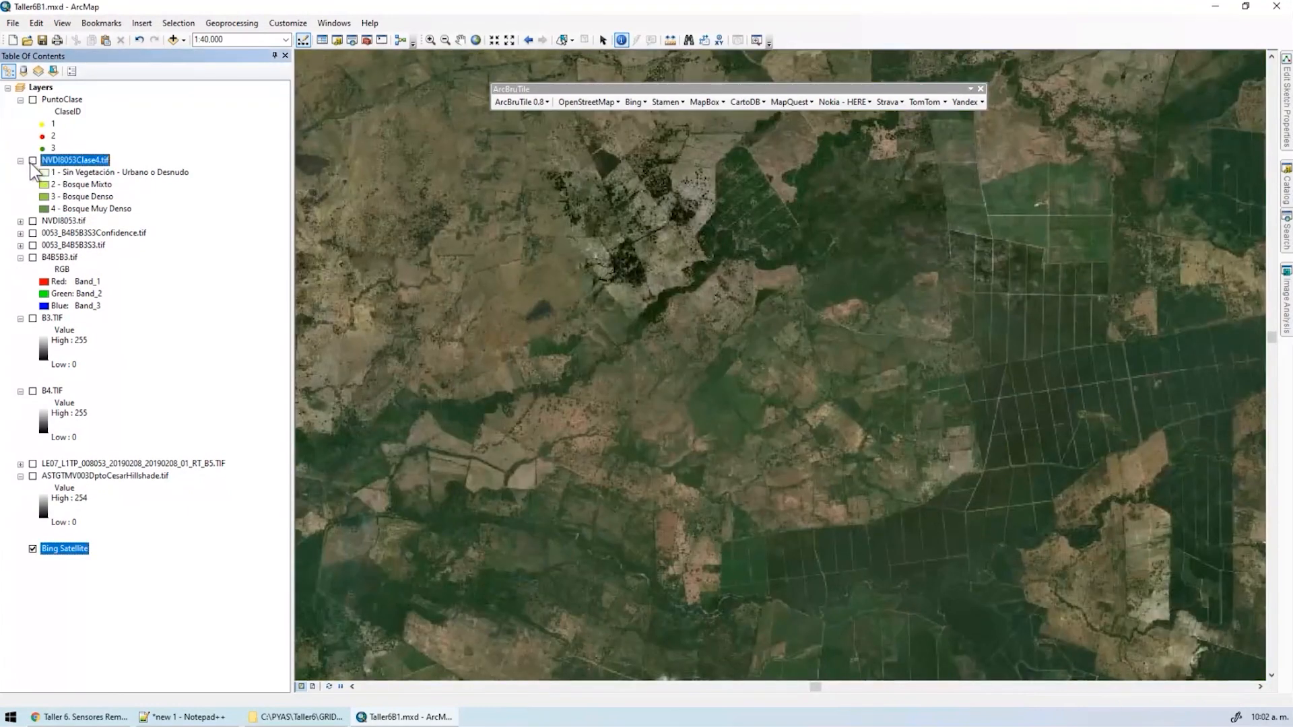
left_click(31, 161)
scroll(460, 438, "up", 3)
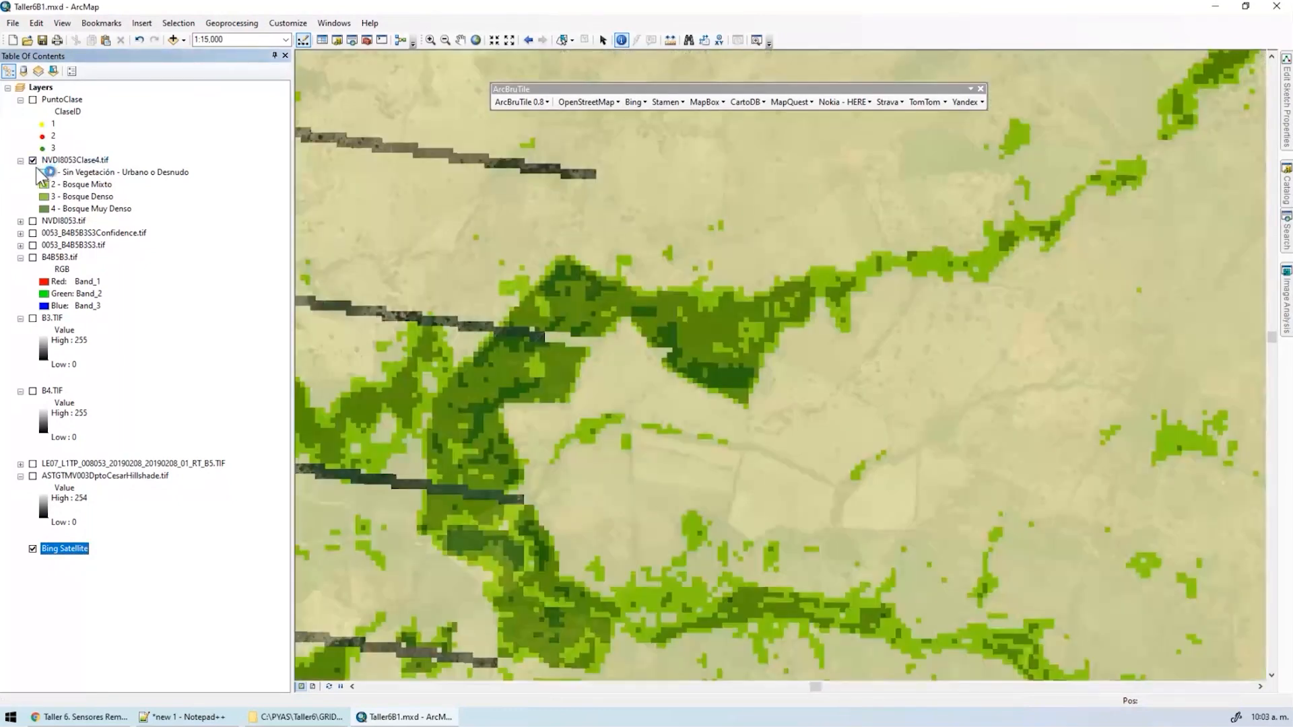
left_click(33, 160)
left_click(33, 160)
left_click(33, 161)
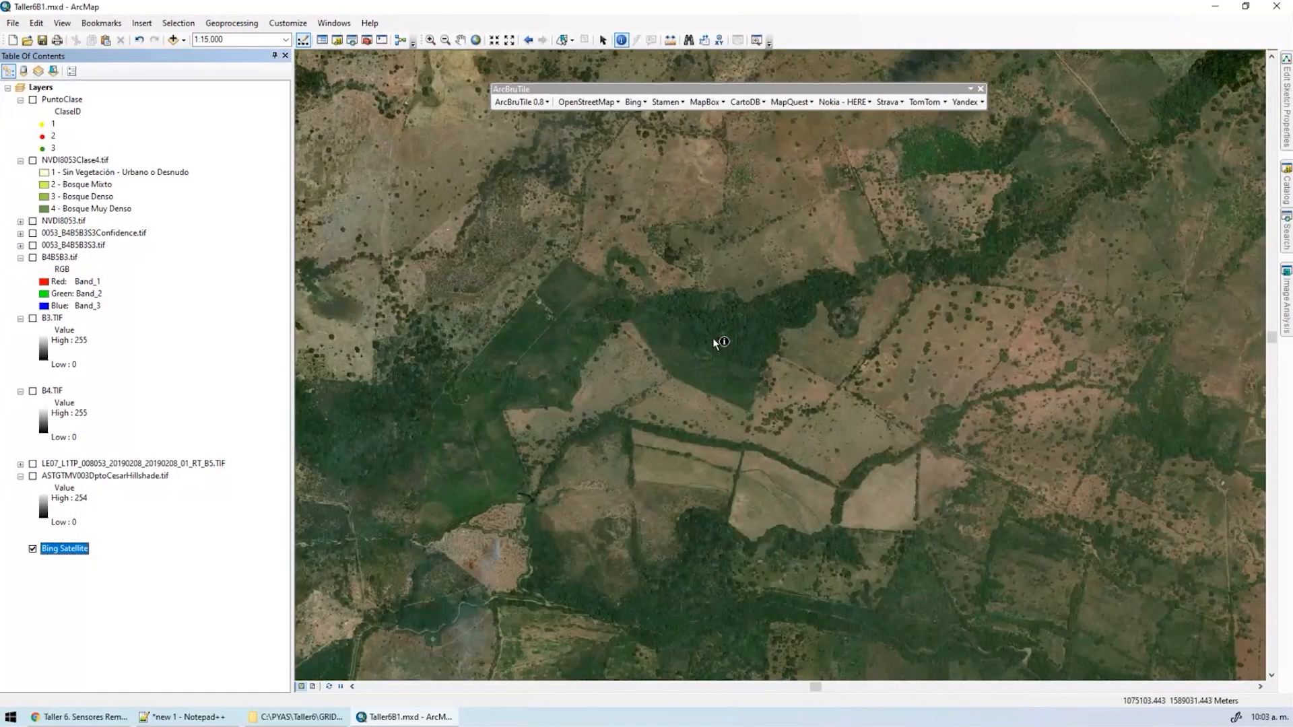
left_click(32, 160)
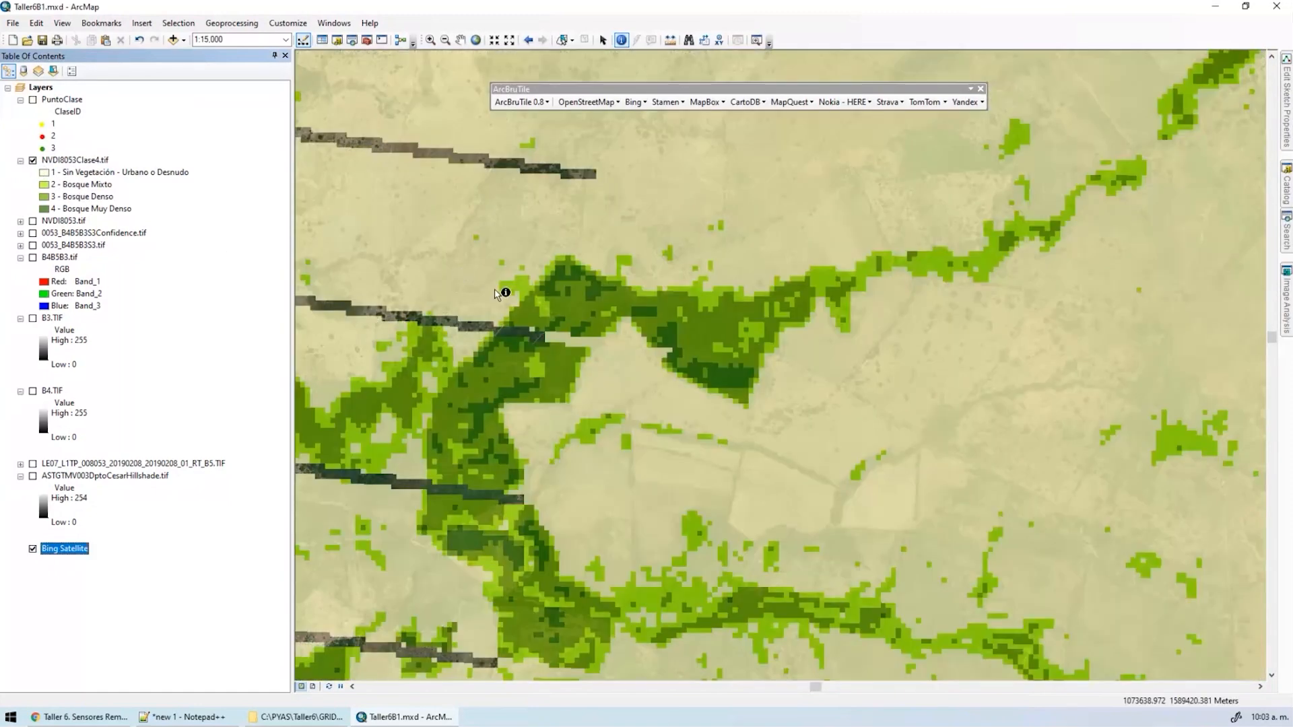
mouse_move(554, 514)
left_mouse_down()
mouse_move(548, 476)
mouse_move(425, 325)
left_mouse_up()
left_click_drag(696, 460, 616, 396)
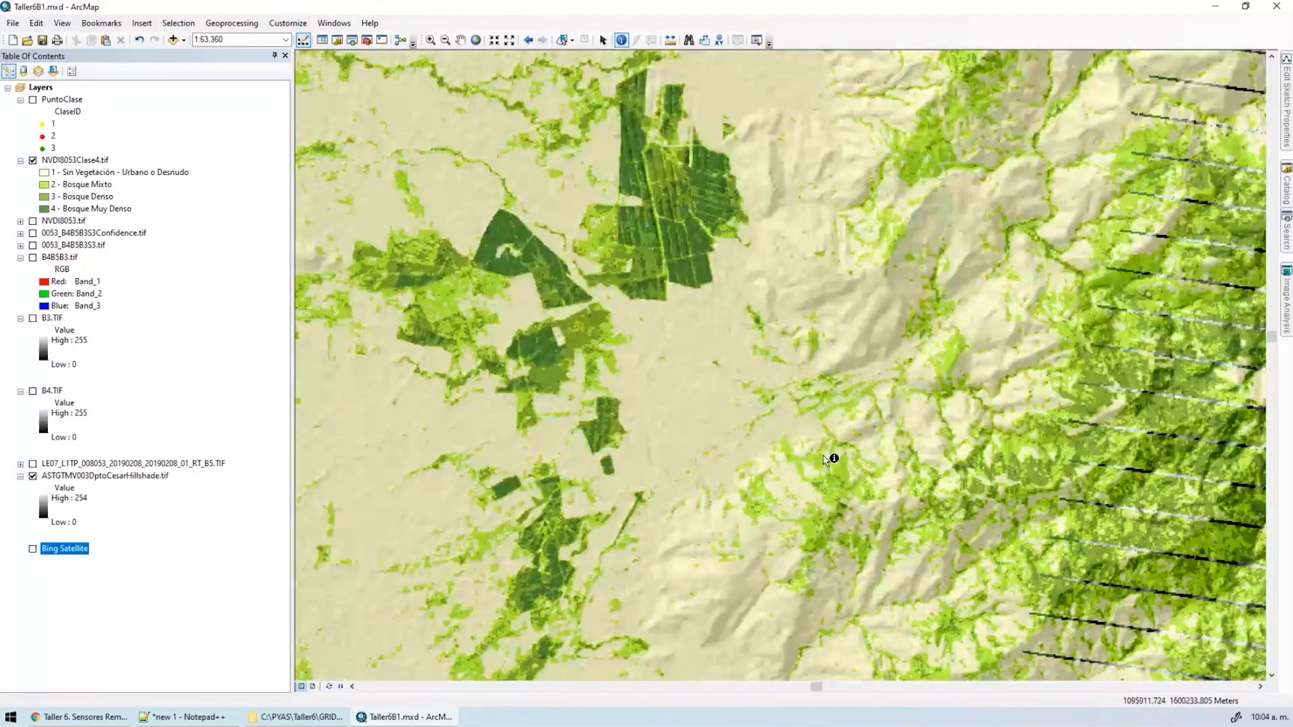
left_click_drag(572, 248, 686, 457)
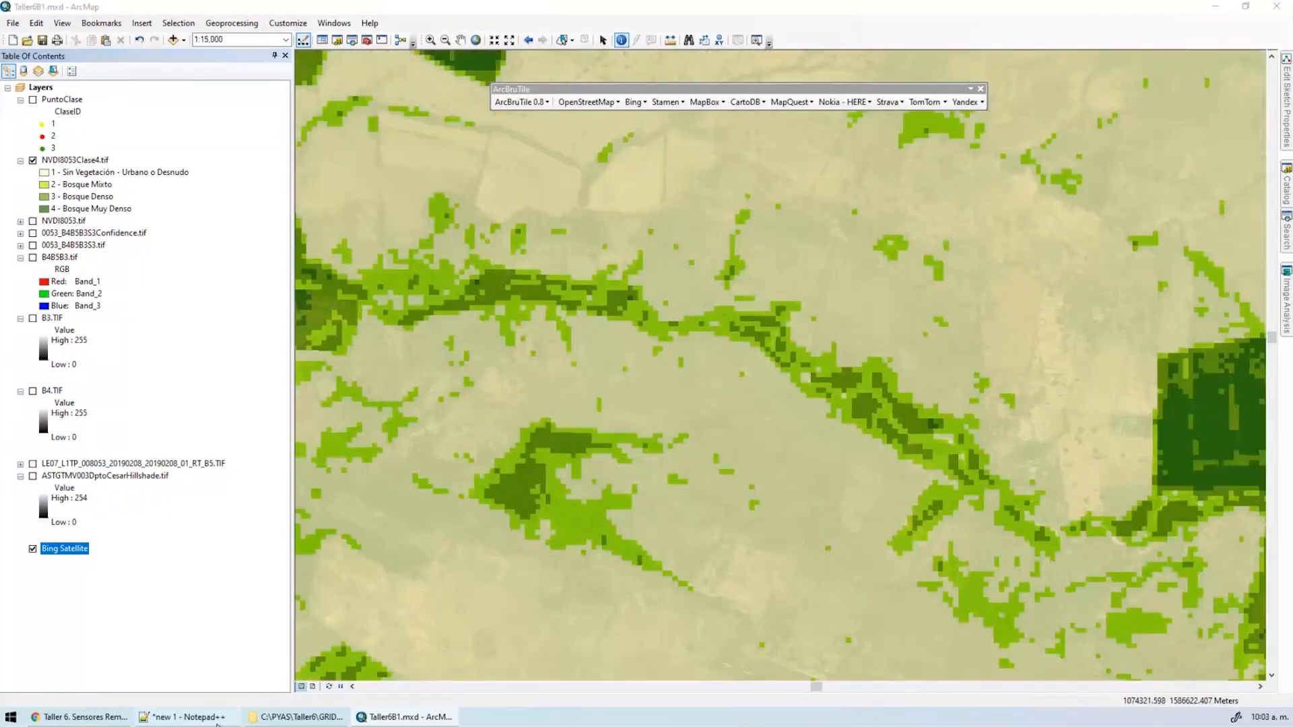
Switch to the Notepad++ task list, mark the NVDI calculation and "Reclasificación." lines with "Ok", and return to ArcMap.
left_click(180, 717)
left_click(244, 577)
type("Ok")
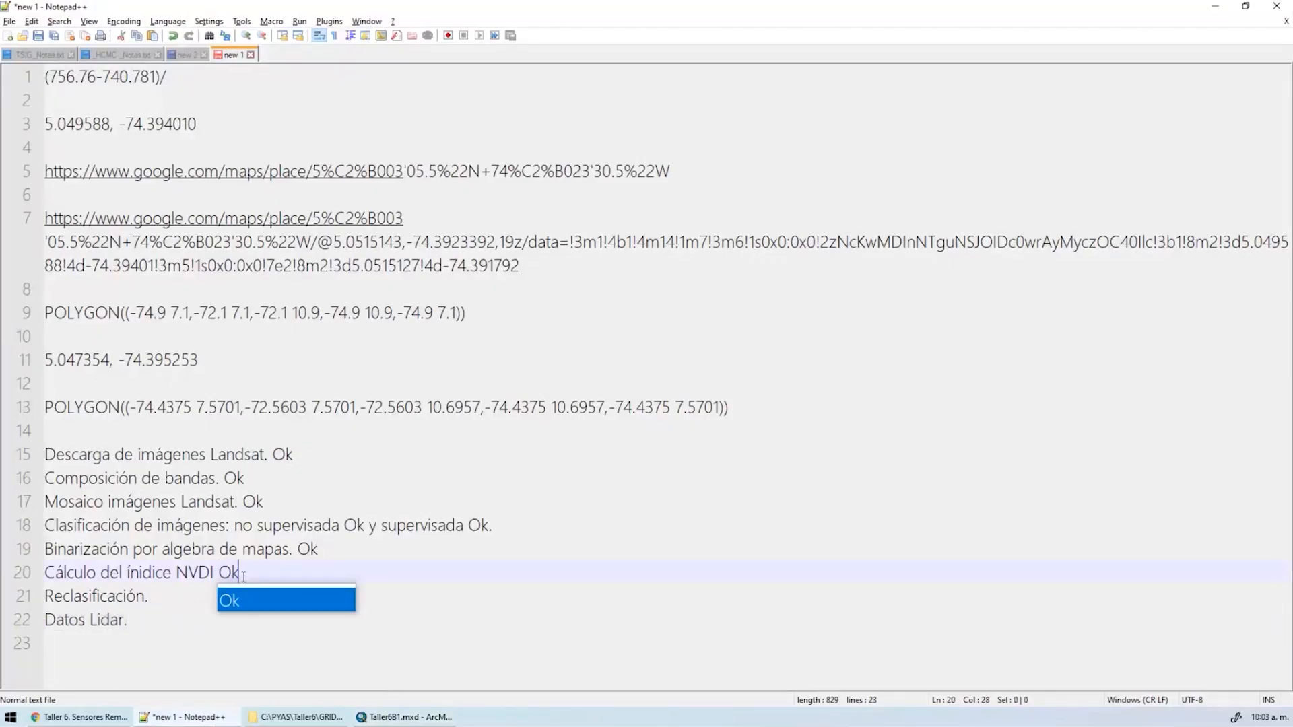
key("Down")
type("Ok")
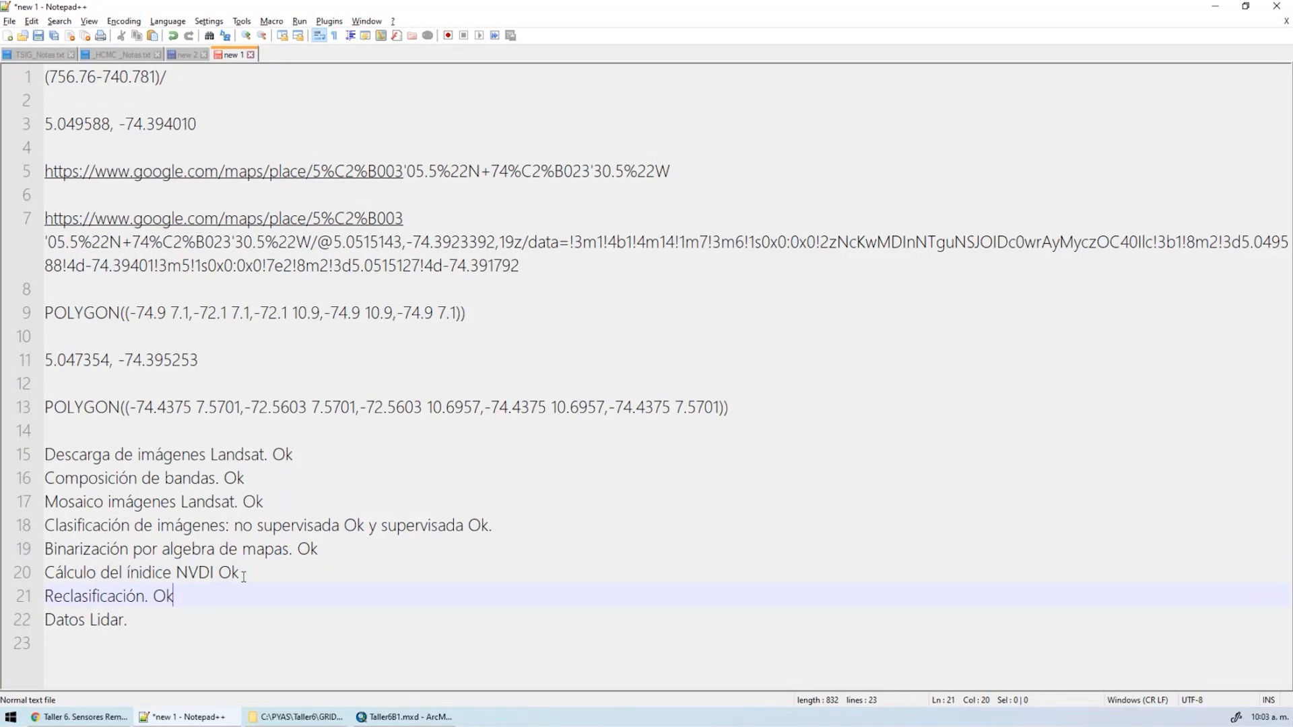
key("alt+Tab")
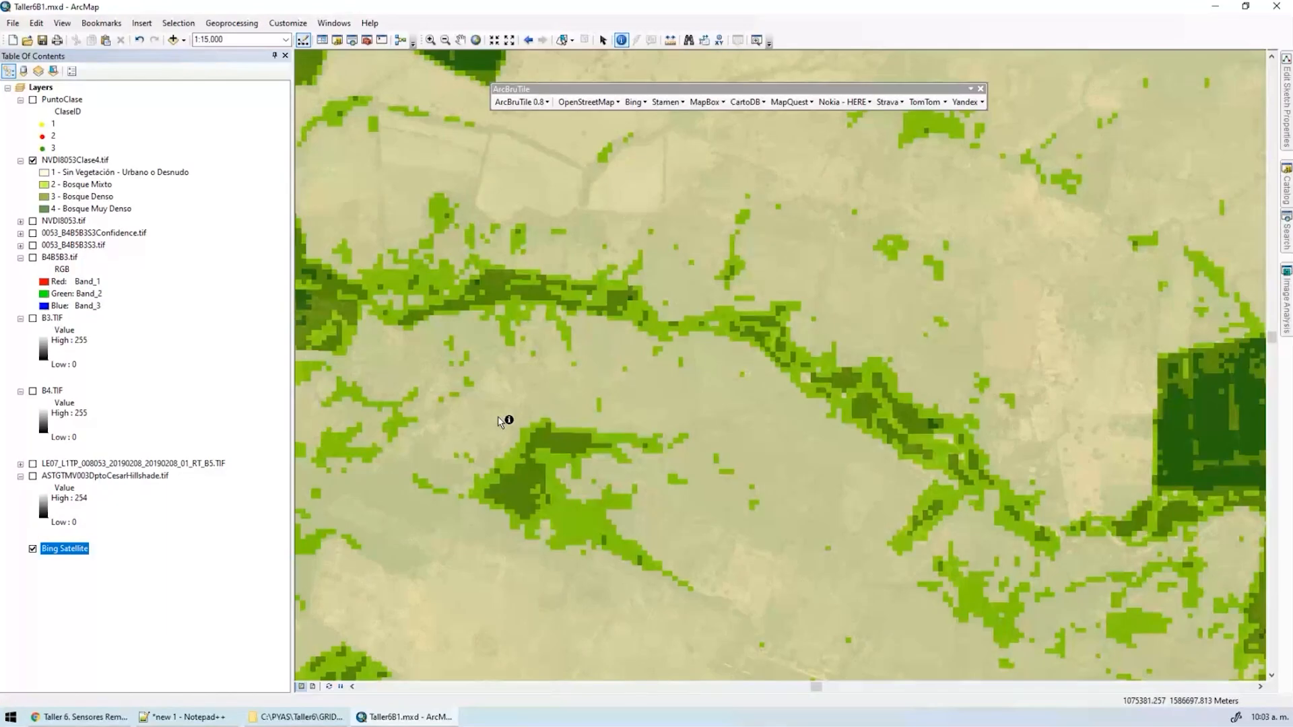